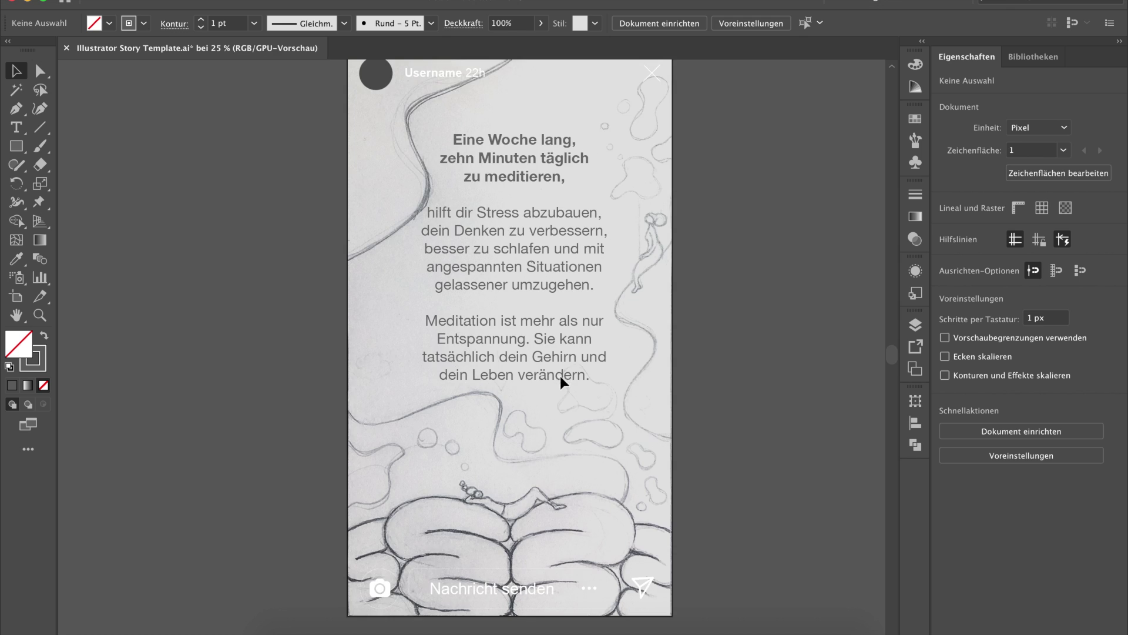
# - Set the Paintbrush to fill new strokes, keep them selected, and edit selected paths within 20 px
pyautogui.scroll(-3, 646, 417)
pyautogui.scroll(2, 636, 410)
pyautogui.scroll(-3, 636, 409)
pyautogui.hscroll(2, 635, 410)
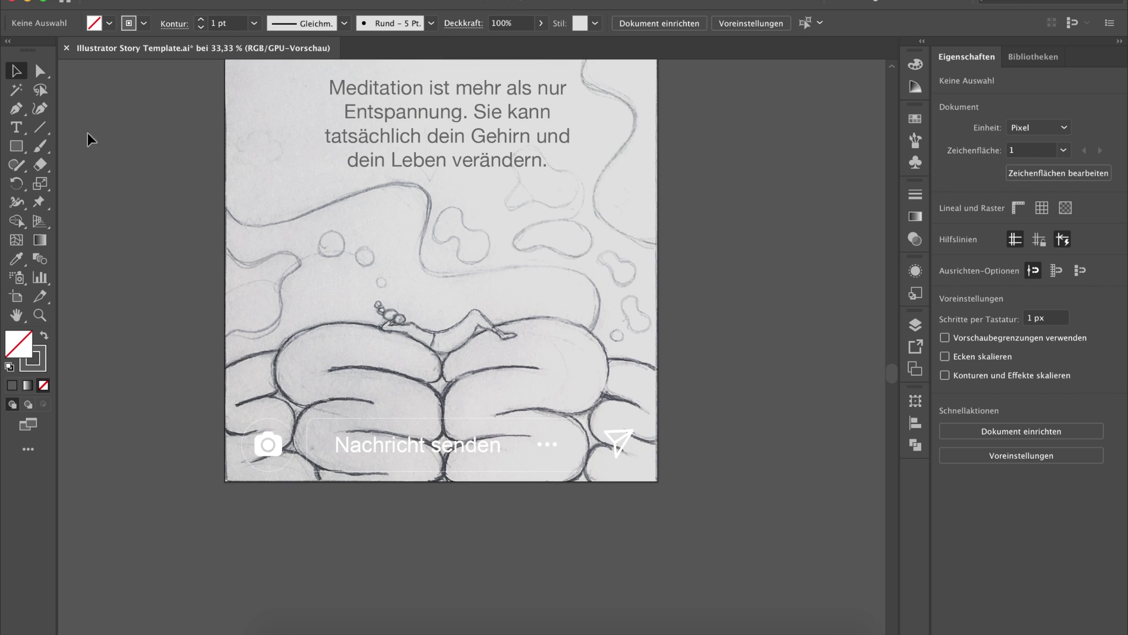
pyautogui.press('b')
pyautogui.doubleClick(40, 146)
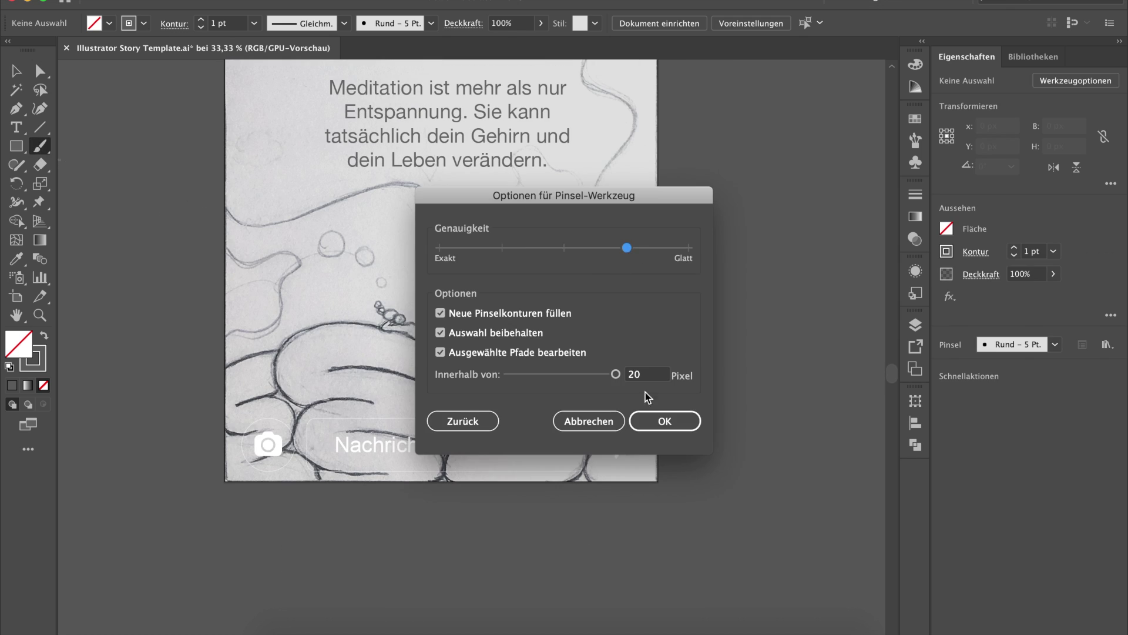
pyautogui.click(665, 420)
pyautogui.scroll(2, 612, 367)
pyautogui.scroll(1, 634, 382)
pyautogui.scroll(-3, 563, 245)
# - Trace a closed brush outline around the right-edge pillow cluster
pyautogui.moveTo(707, 222); pyautogui.dragTo(604, 269)
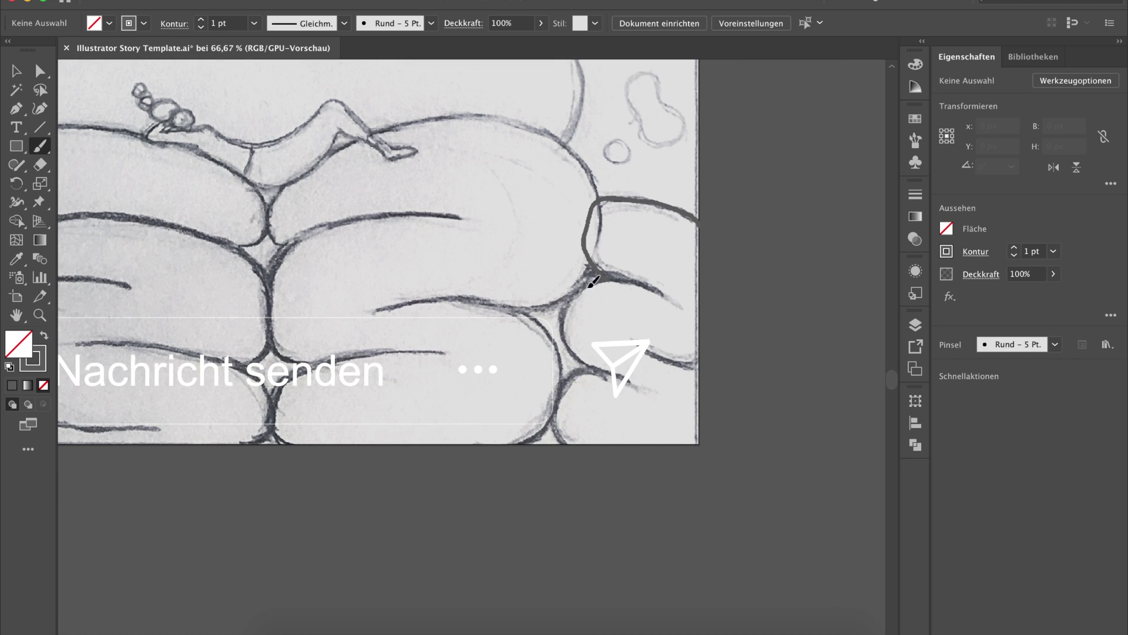
pyautogui.moveTo(570, 325); pyautogui.dragTo(597, 371)
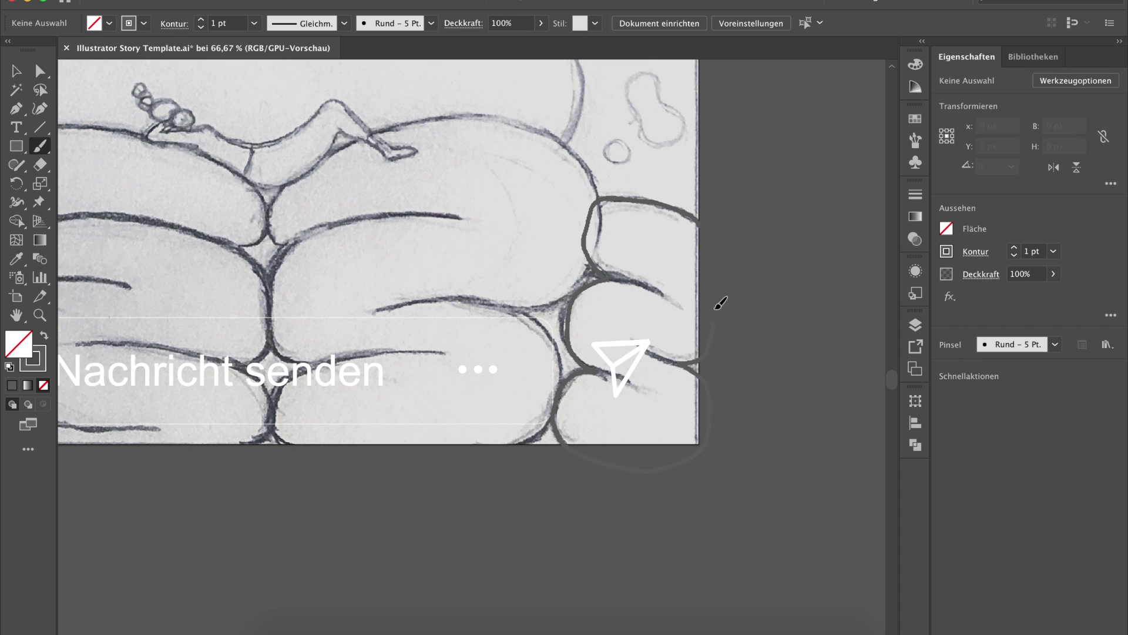
pyautogui.moveTo(706, 216); pyautogui.dragTo(699, 222)
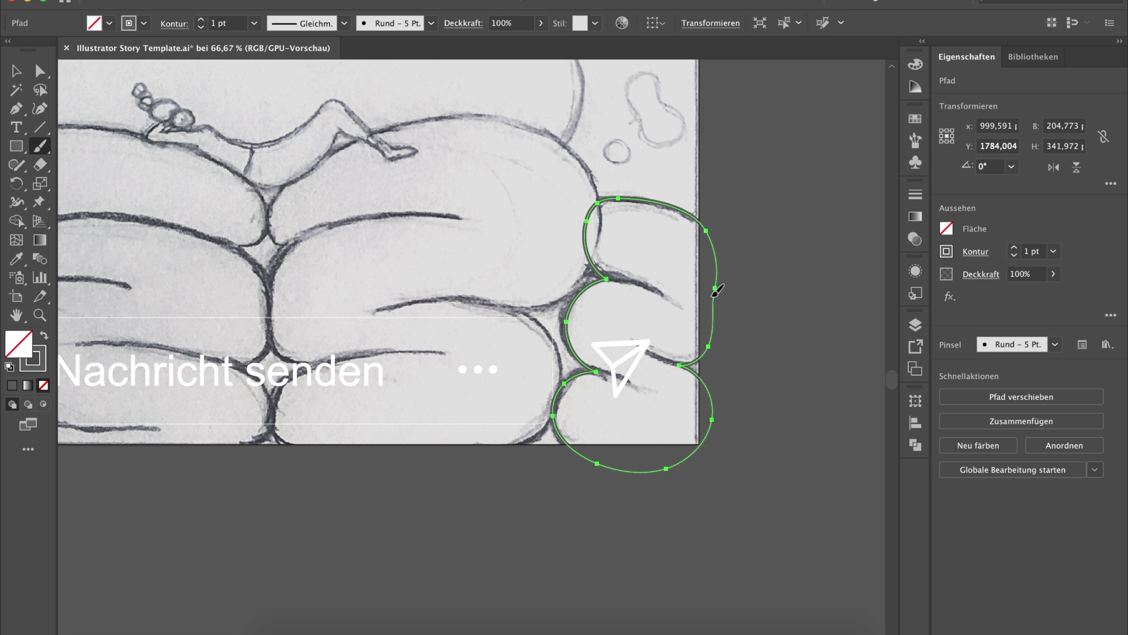
pyautogui.press('super+shift+a')
pyautogui.hscroll(-6, 678, 308)
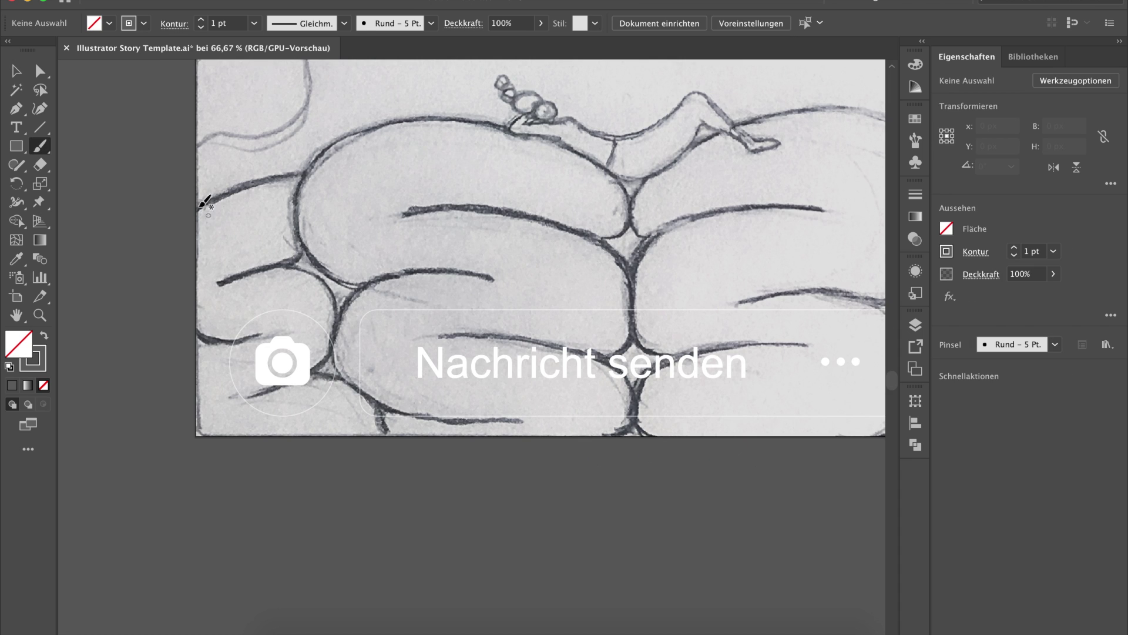
# - Trace a brush outline around the left-edge pillow cluster down to the artboard bottom
pyautogui.moveTo(298, 172)
pyautogui.mouseDown()
pyautogui.moveTo(319, 218)
pyautogui.moveTo(289, 263)
pyautogui.mouseUp()
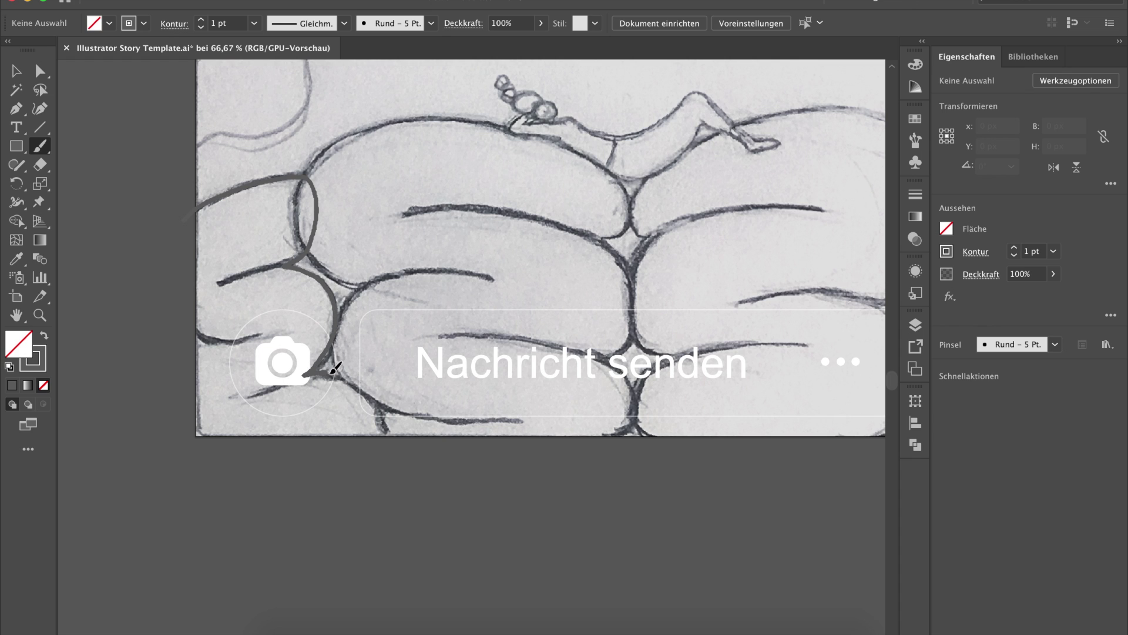
pyautogui.moveTo(374, 401); pyautogui.dragTo(379, 440)
pyautogui.moveTo(188, 263); pyautogui.dragTo(188, 221)
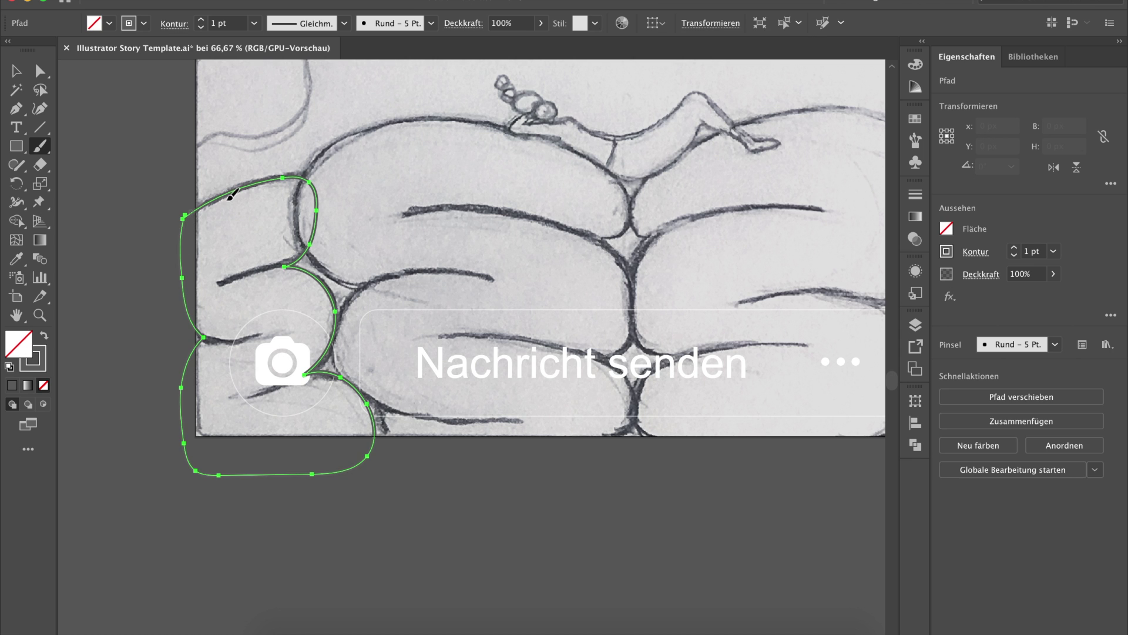
pyautogui.press('v')
pyautogui.click(131, 327)
# - Trace the outline of the large left pillow under the figure
pyautogui.scroll(2, 132, 327)
pyautogui.hscroll(1, 132, 327)
pyautogui.press('b')
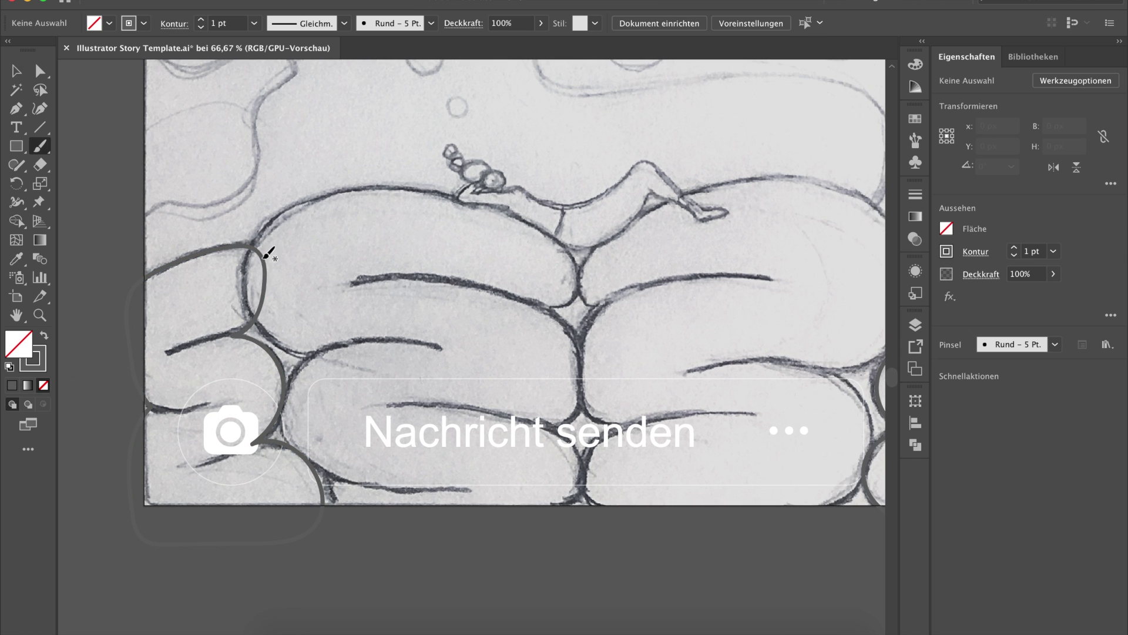
pyautogui.moveTo(251, 294)
pyautogui.mouseDown()
pyautogui.moveTo(255, 235)
pyautogui.moveTo(312, 193)
pyautogui.moveTo(385, 183)
pyautogui.moveTo(482, 199)
pyautogui.mouseUp()
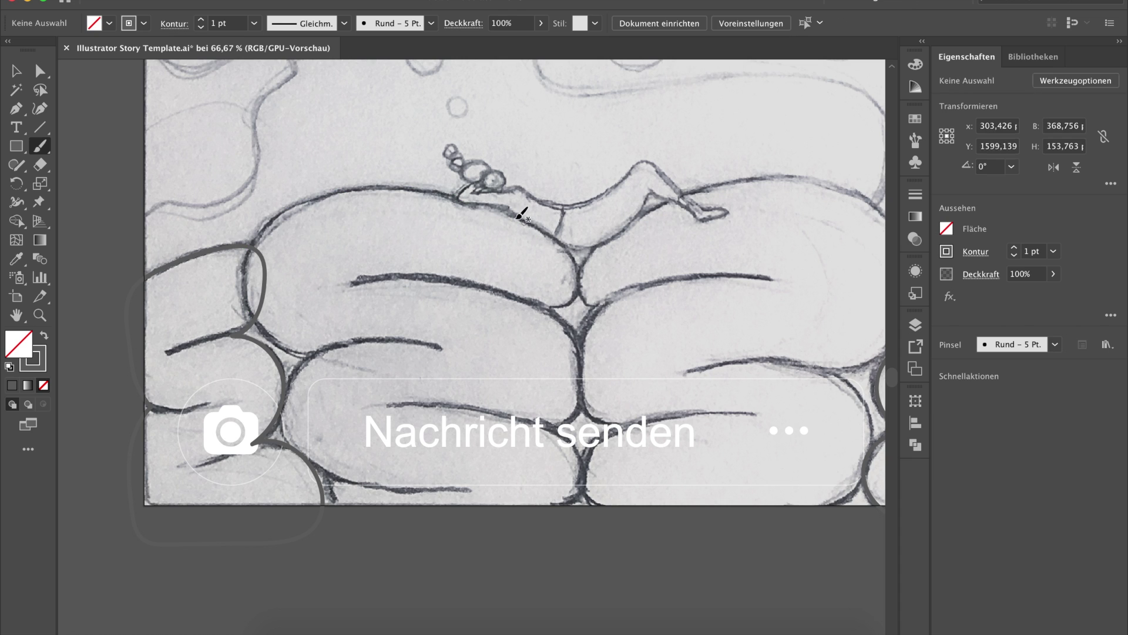
pyautogui.moveTo(271, 329)
pyautogui.mouseDown()
pyautogui.moveTo(247, 264)
pyautogui.moveTo(302, 196)
pyautogui.moveTo(404, 182)
pyautogui.moveTo(499, 206)
pyautogui.moveTo(565, 242)
pyautogui.mouseUp()
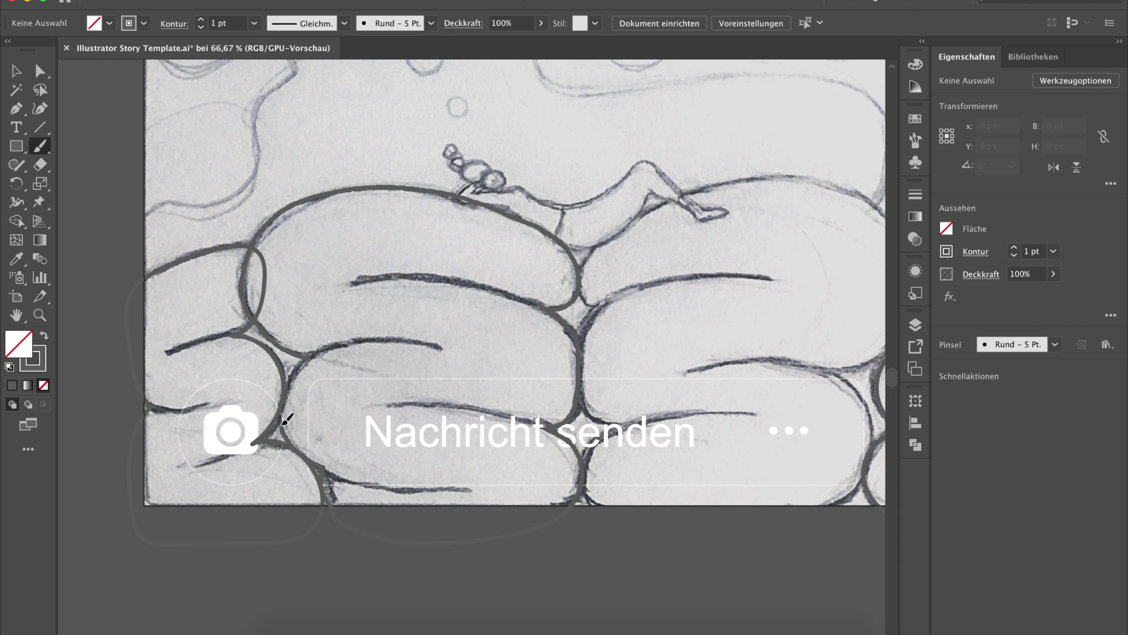
pyautogui.moveTo(292, 376); pyautogui.dragTo(307, 353)
# - Draw a closed brush outline around the large right pillow beneath the figure's legs
pyautogui.press('v')
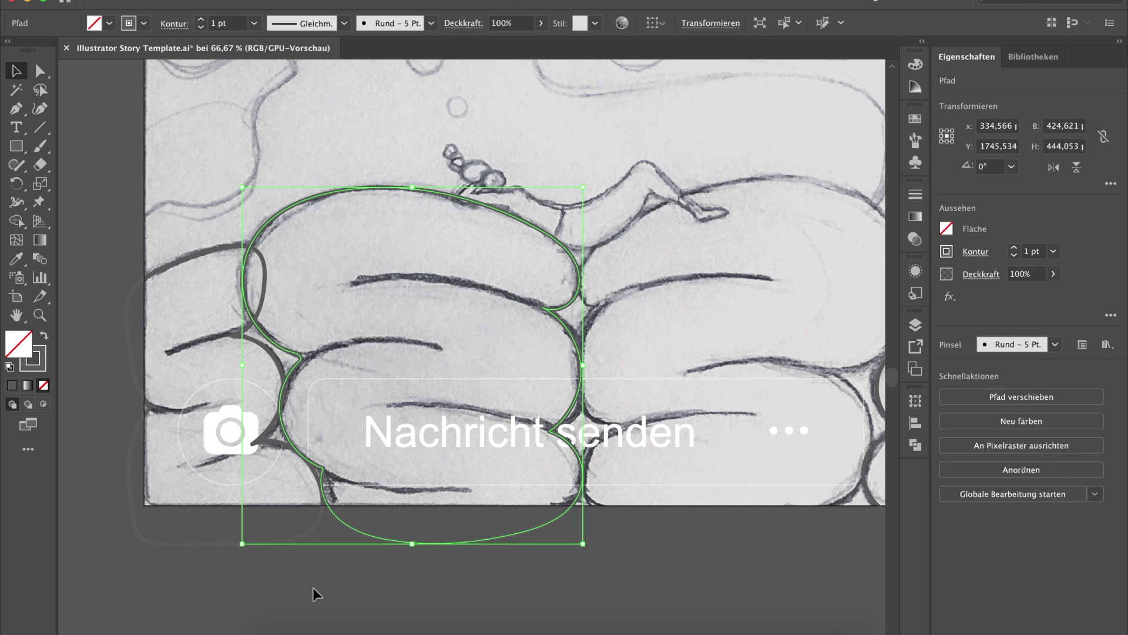
pyautogui.click(320, 579)
pyautogui.hscroll(3, 523, 395)
pyautogui.hscroll(2, 532, 333)
pyautogui.press('b')
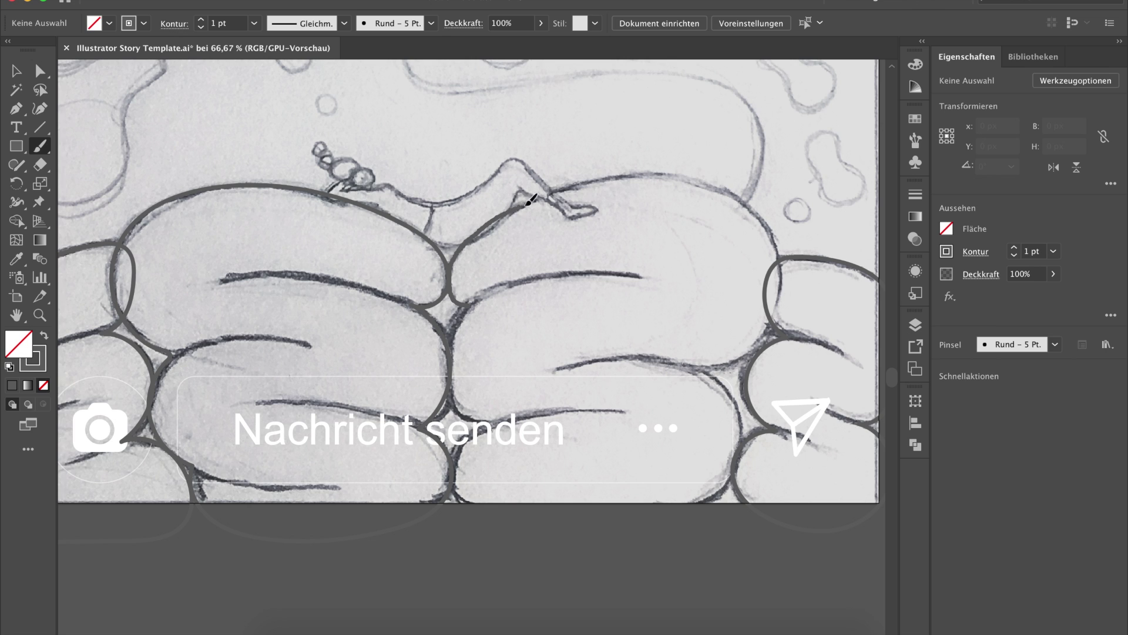
pyautogui.moveTo(602, 179)
pyautogui.mouseDown()
pyautogui.moveTo(672, 174)
pyautogui.moveTo(735, 188)
pyautogui.moveTo(776, 222)
pyautogui.moveTo(788, 297)
pyautogui.moveTo(756, 352)
pyautogui.moveTo(694, 366)
pyautogui.moveTo(723, 391)
pyautogui.mouseUp()
pyautogui.moveTo(729, 470)
pyautogui.mouseDown()
pyautogui.moveTo(664, 515)
pyautogui.moveTo(473, 512)
pyautogui.mouseUp()
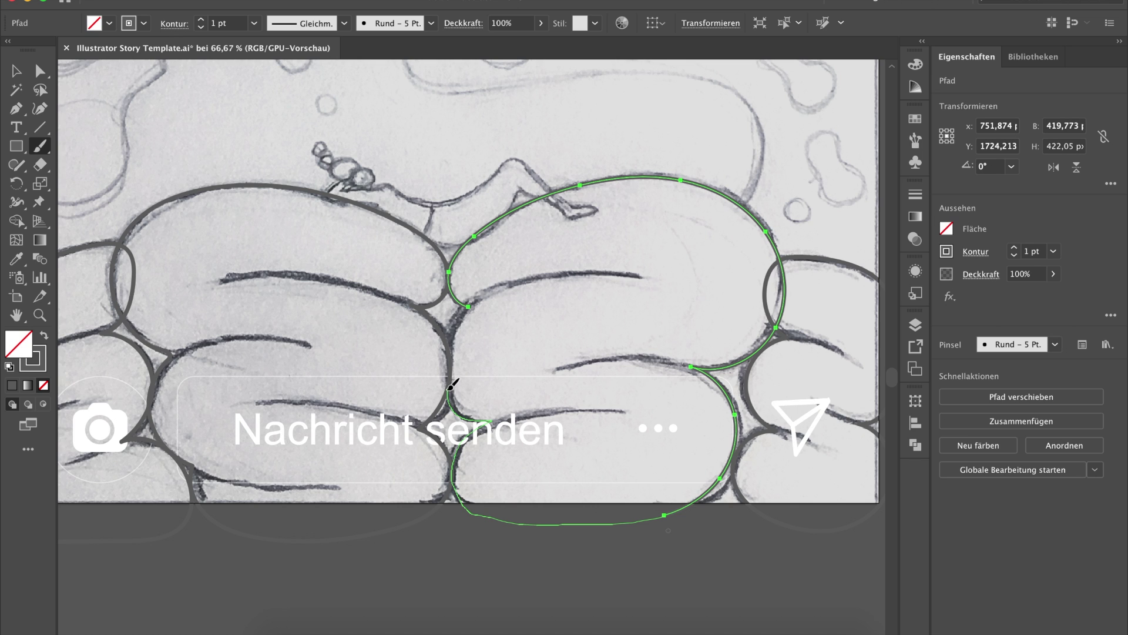
pyautogui.moveTo(450, 338); pyautogui.dragTo(470, 306)
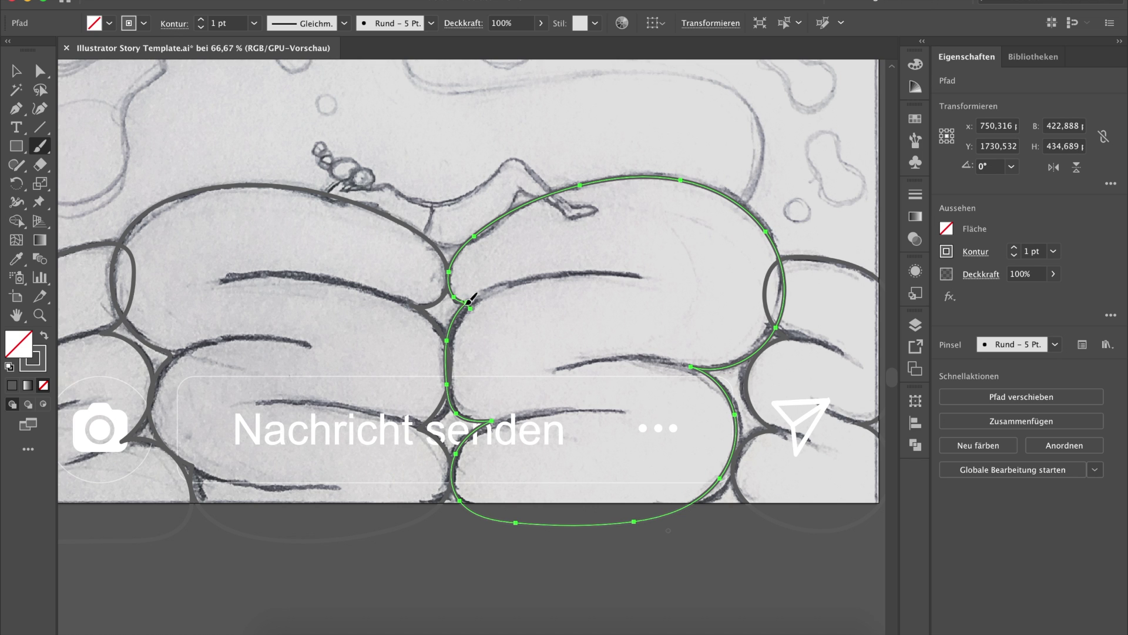
pyautogui.press('v')
pyautogui.click(464, 561)
pyautogui.hotkey('ctrl', '-')
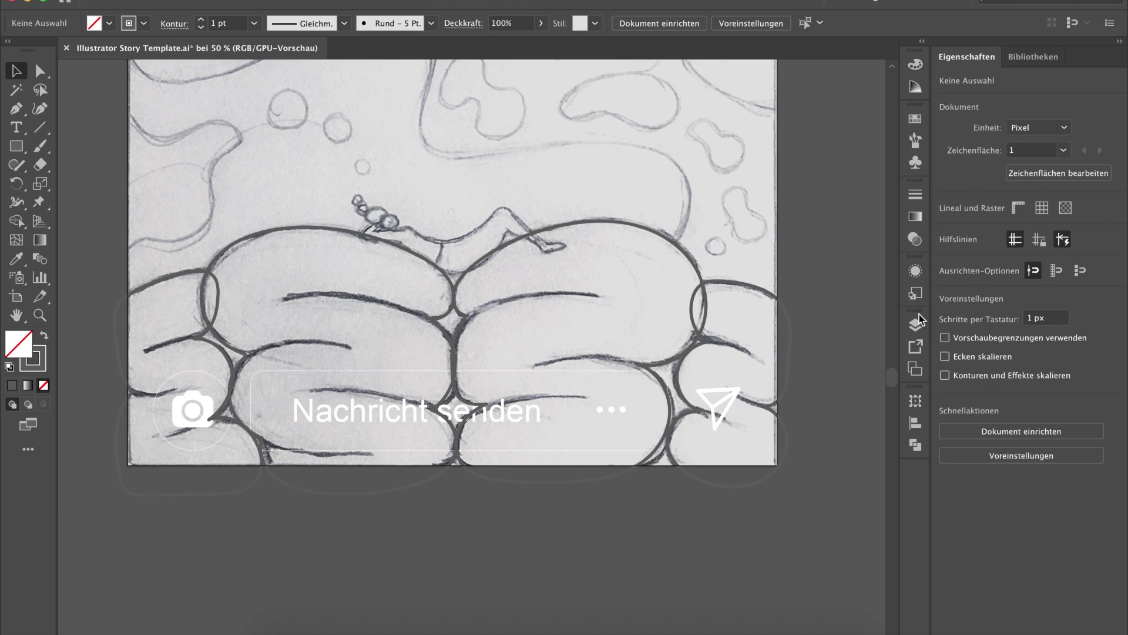
# - Hide the Ebene 1 message overlay and target the Ebene 2 sketch layer
pyautogui.click(917, 322)
pyautogui.click(723, 359)
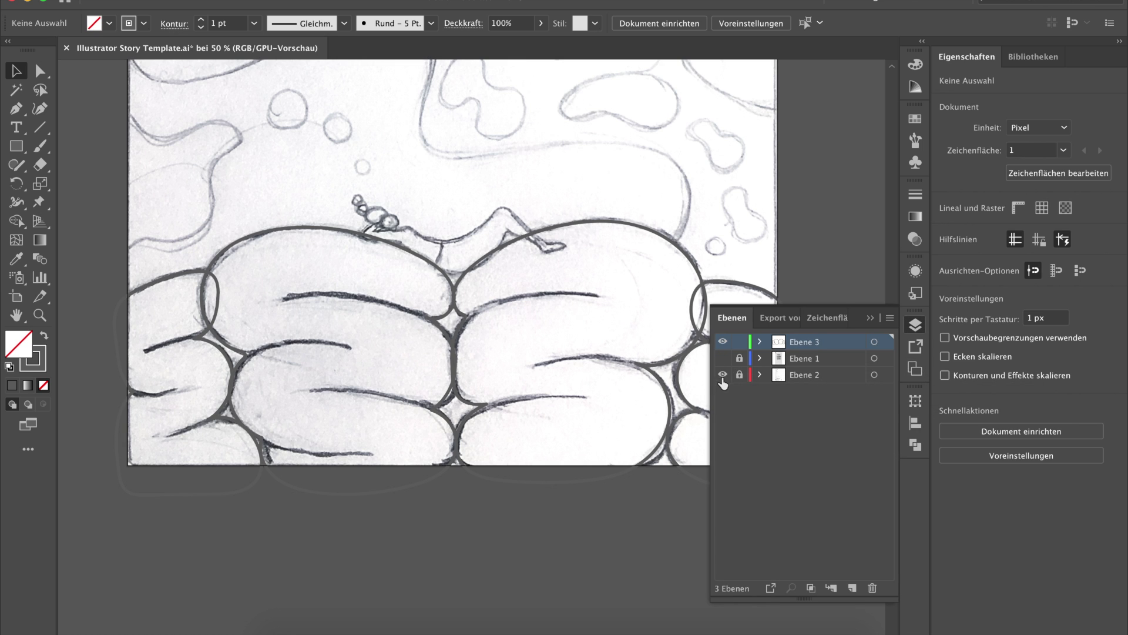
pyautogui.click(804, 376)
# - Lower the sketch image's opacity so it fades behind the brush outlines
pyautogui.click(541, 23)
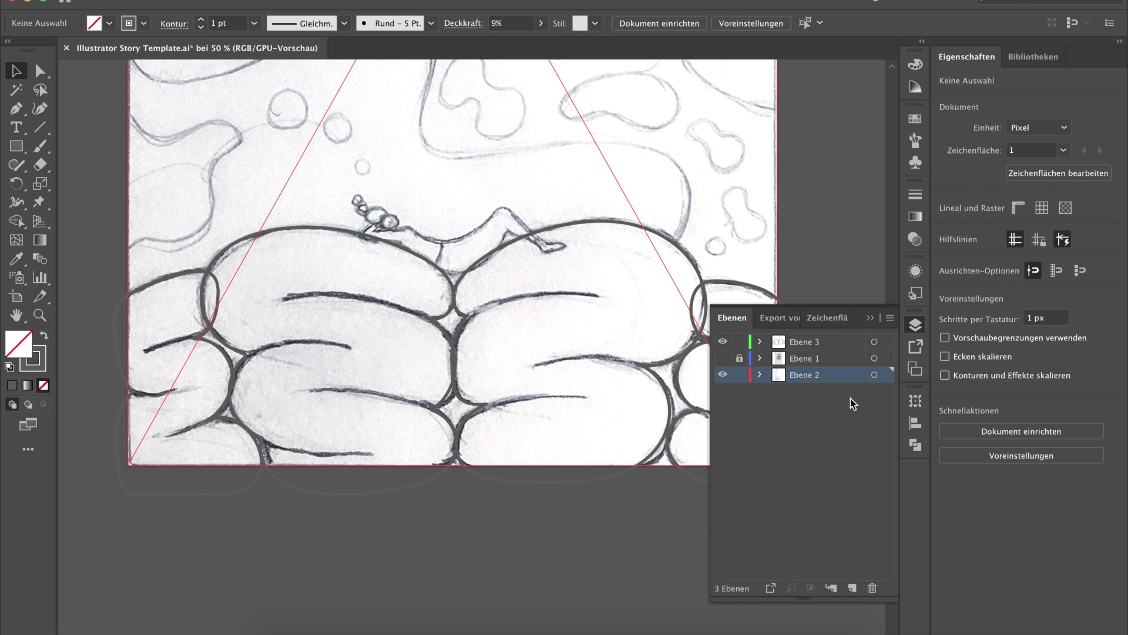
pyautogui.click(875, 374)
pyautogui.click(702, 22)
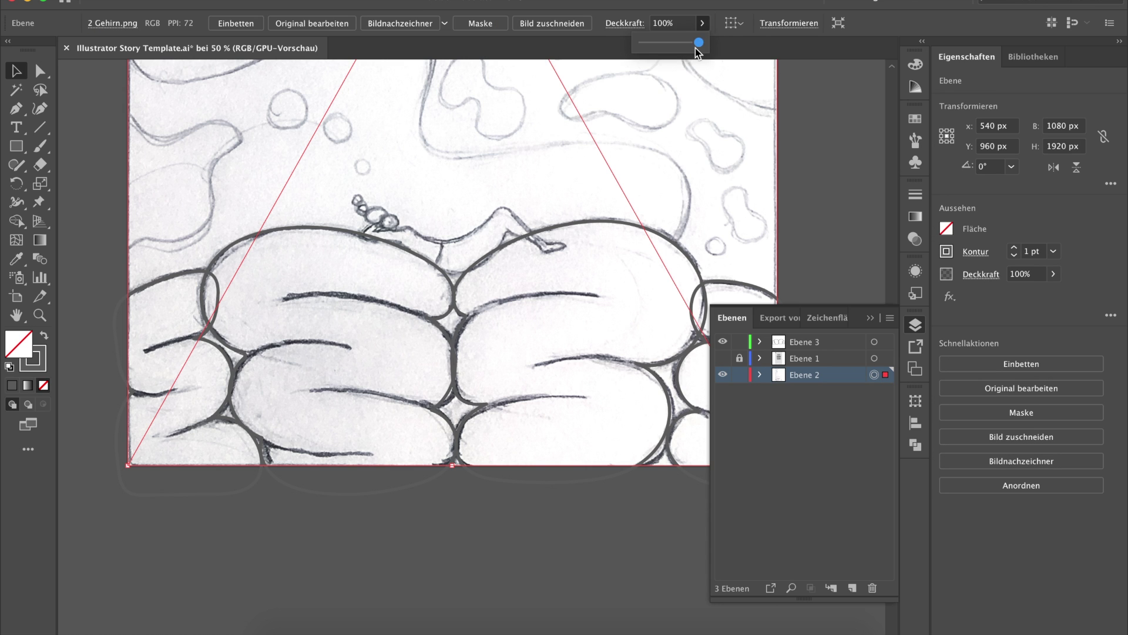
pyautogui.moveTo(697, 43); pyautogui.dragTo(661, 43)
pyautogui.click(812, 191)
pyautogui.scroll(3, 812, 192)
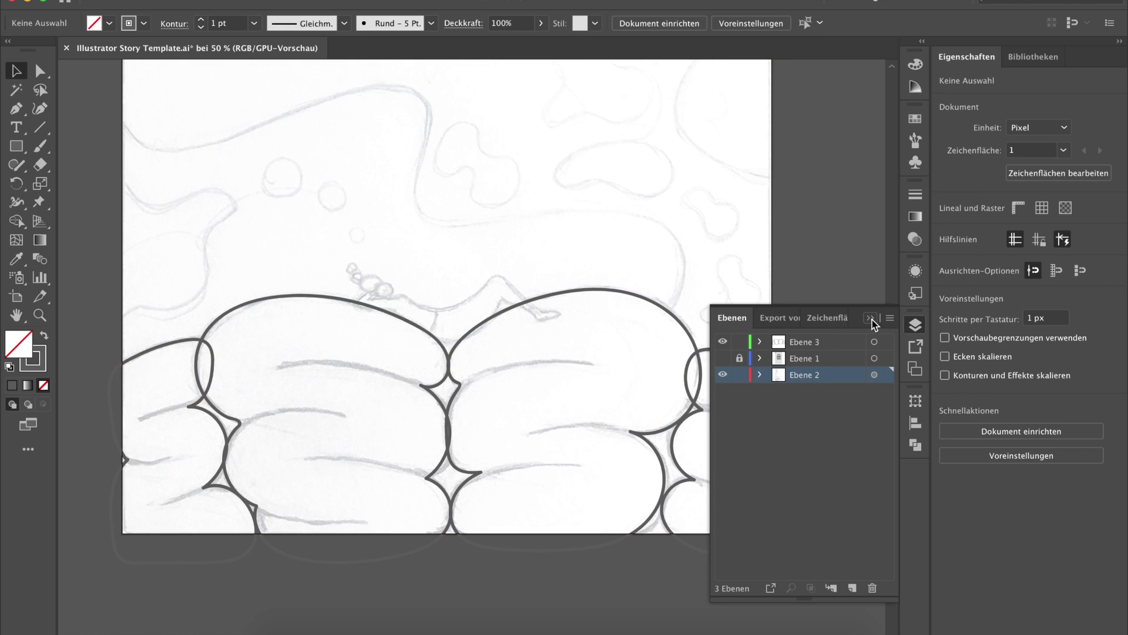
pyautogui.click(870, 317)
pyautogui.press('super+a')
pyautogui.click(830, 382)
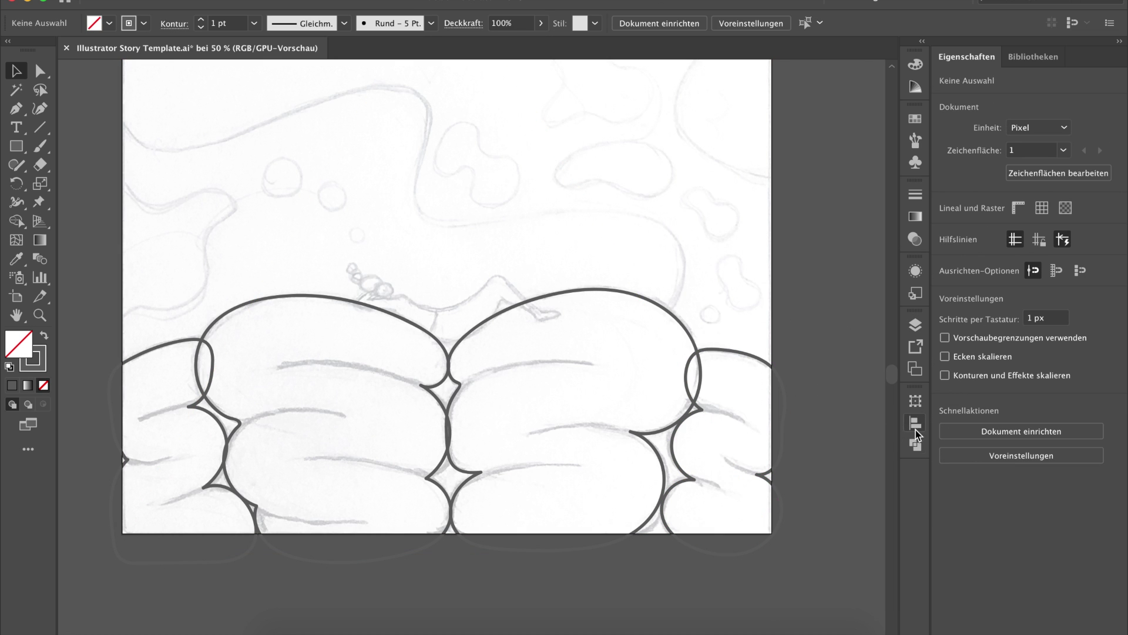
# - Turn the four pillow outlines into solid grey fills with Shift+X
pyautogui.click(911, 336)
pyautogui.click(741, 354)
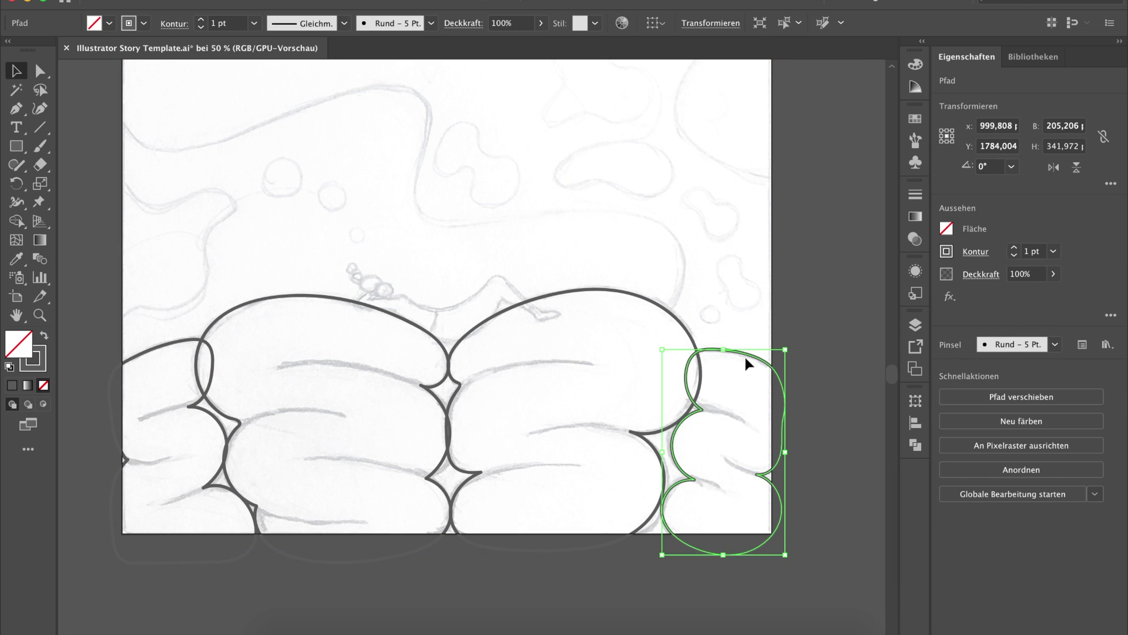
pyautogui.hotkey('shift', 'x')
pyautogui.click(659, 313)
pyautogui.hotkey('shift', 'x')
pyautogui.click(350, 302)
pyautogui.hotkey('shift', 'x')
pyautogui.click(147, 351)
pyautogui.hotkey('shift', 'x')
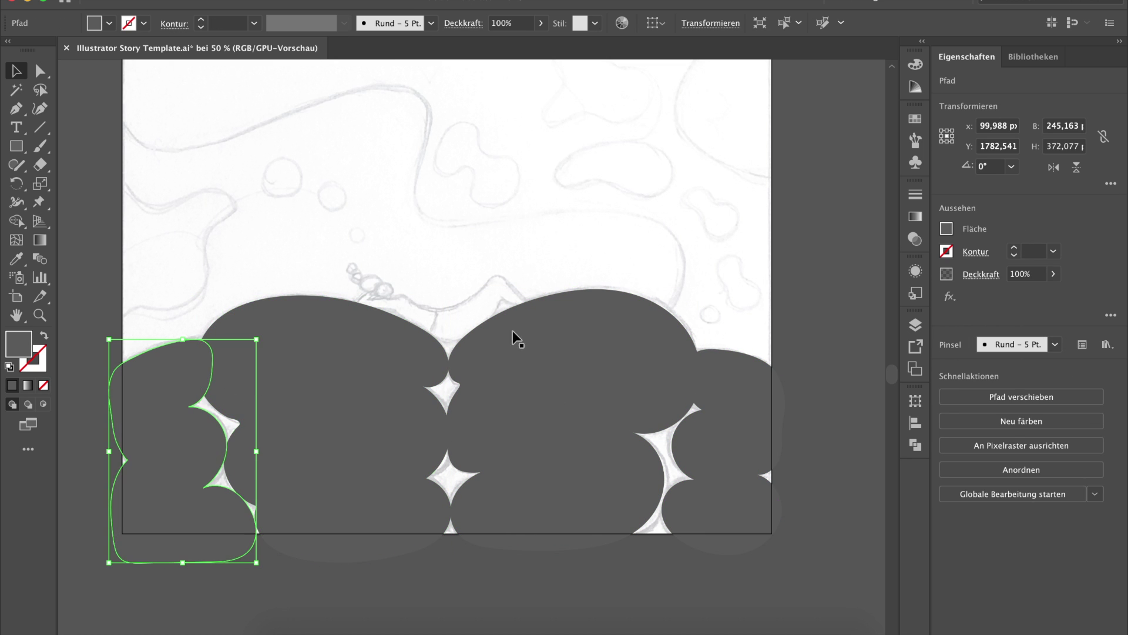
pyautogui.click(735, 289)
# - Zoom into the gap between the large pillows and select its anchor points
pyautogui.press('a')
pyautogui.click(566, 428)
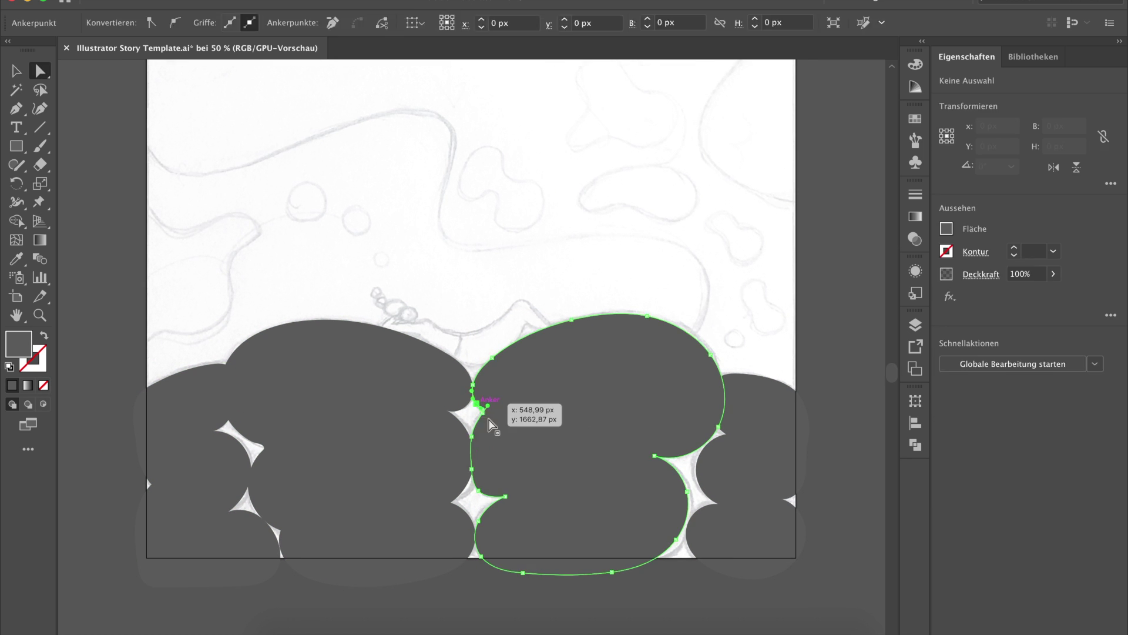
pyautogui.click(488, 419)
pyautogui.hotkey('ctrl', '+')
pyautogui.hotkey('ctrl', '+')
pyautogui.hotkey('ctrl', '+')
pyautogui.press('p')
pyautogui.press('a')
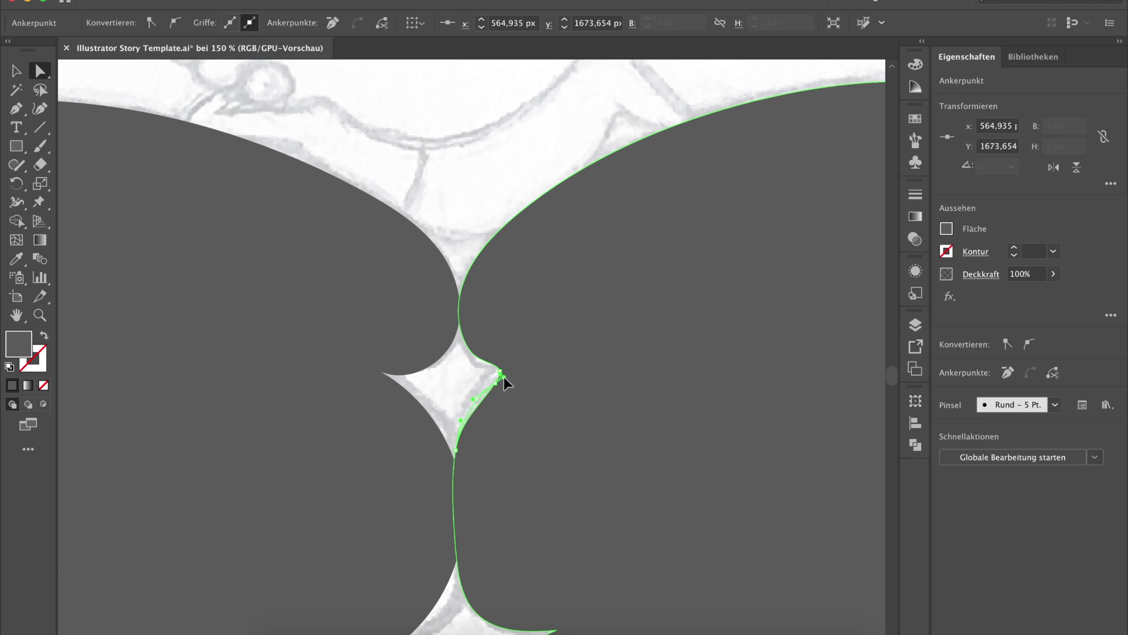
# - Drag the large left pillow's open endpoint to close the pointed cloud tip
pyautogui.press('v')
pyautogui.click(393, 392)
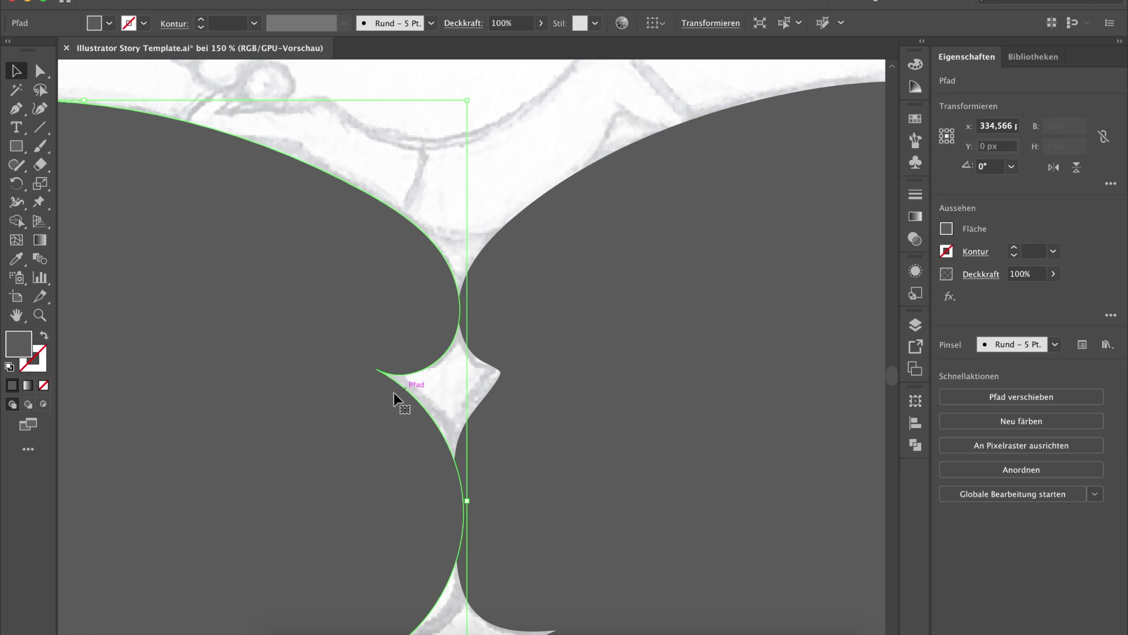
pyautogui.press('p')
pyautogui.click(376, 370)
pyautogui.moveTo(378, 371); pyautogui.dragTo(394, 376)
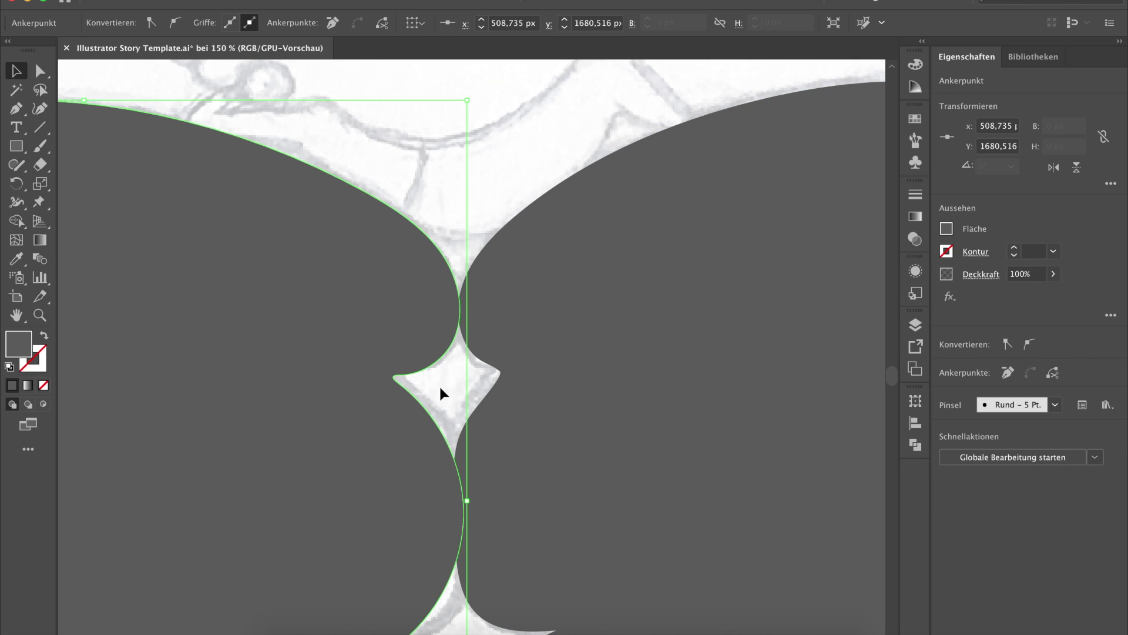
pyautogui.click(439, 386)
pyautogui.hotkey('ctrl', '-')
pyautogui.hotkey('ctrl', '-')
pyautogui.hotkey('ctrl', '-')
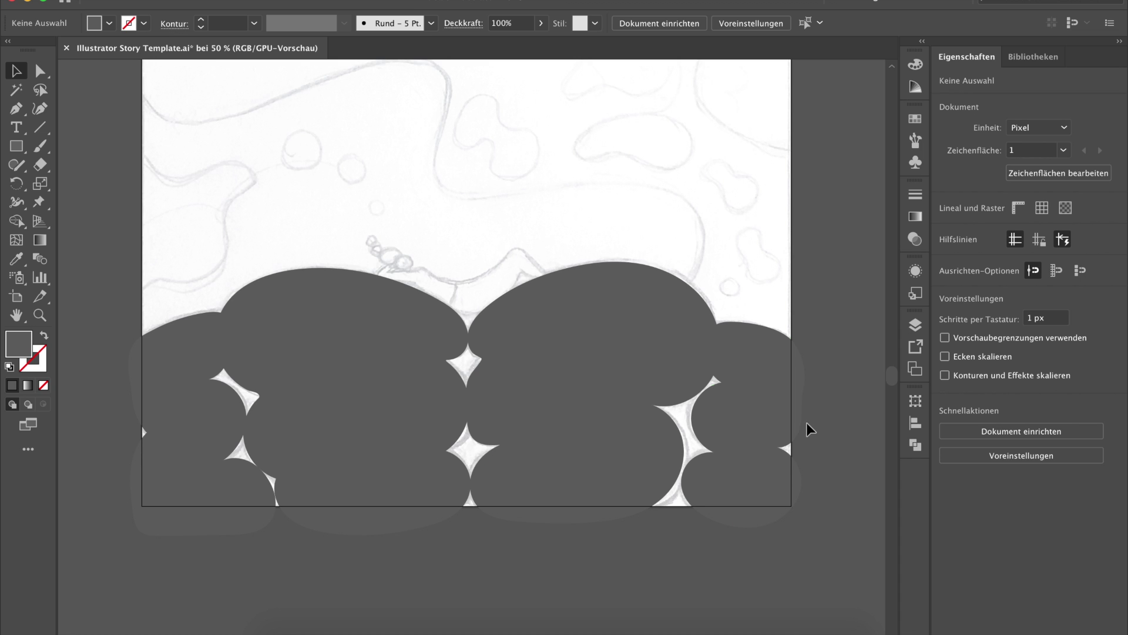
# - Give the two middle cloud shapes a 777777 grey fill
pyautogui.click(542, 398)
pyautogui.click(227, 458)
pyautogui.click(376, 420)
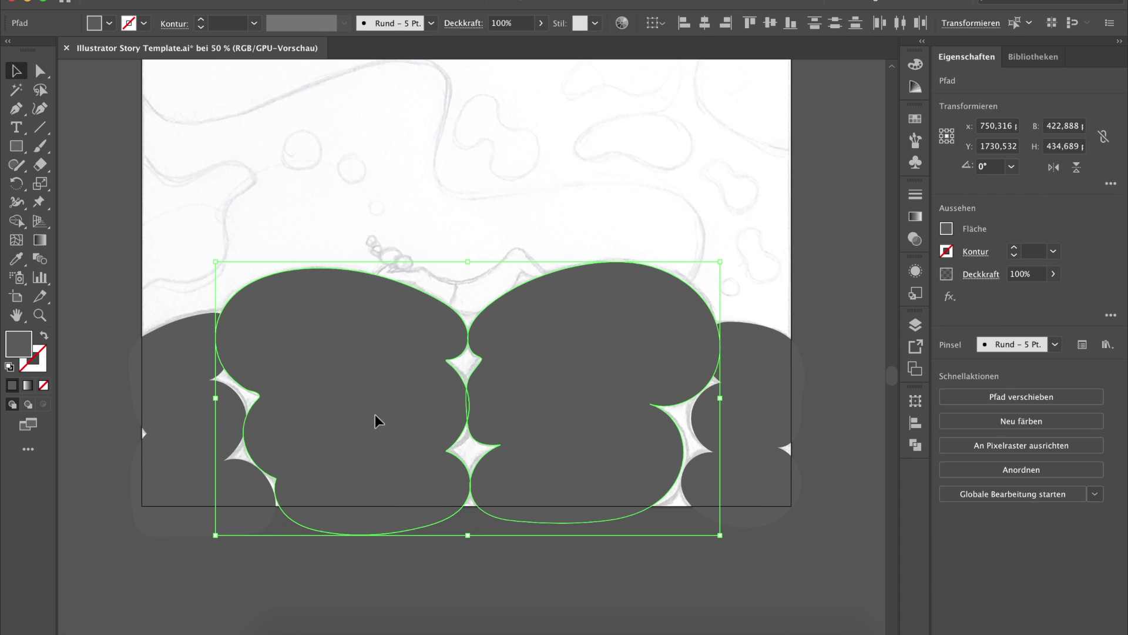
pyautogui.doubleClick(19, 344)
pyautogui.write('777777')
pyautogui.click(731, 210)
pyautogui.click(658, 247)
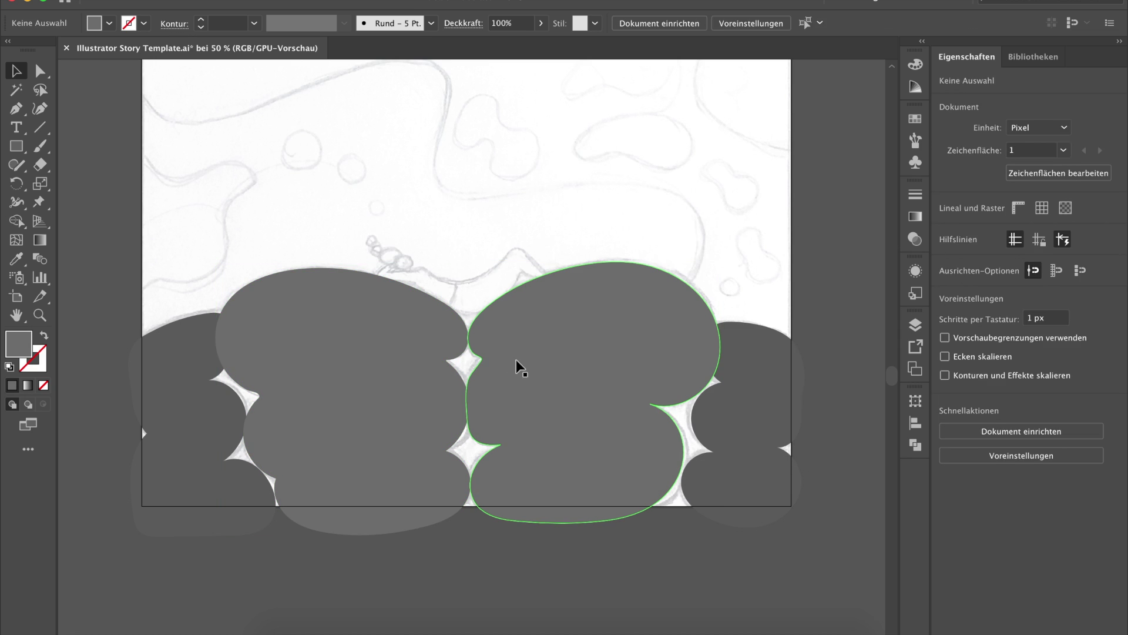
# - Apply the 777777 fill to the right middle cloud in isolation mode
pyautogui.click(592, 351)
pyautogui.doubleClick(514, 372)
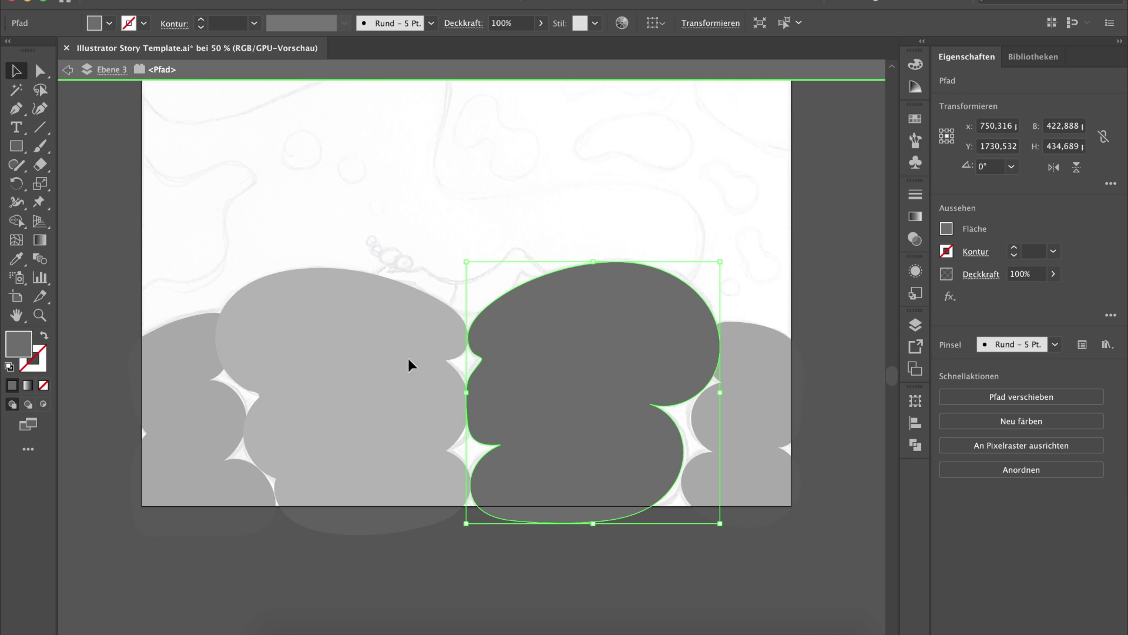
pyautogui.doubleClick(33, 348)
pyautogui.write('777777')
pyautogui.click(728, 203)
pyautogui.click(832, 271)
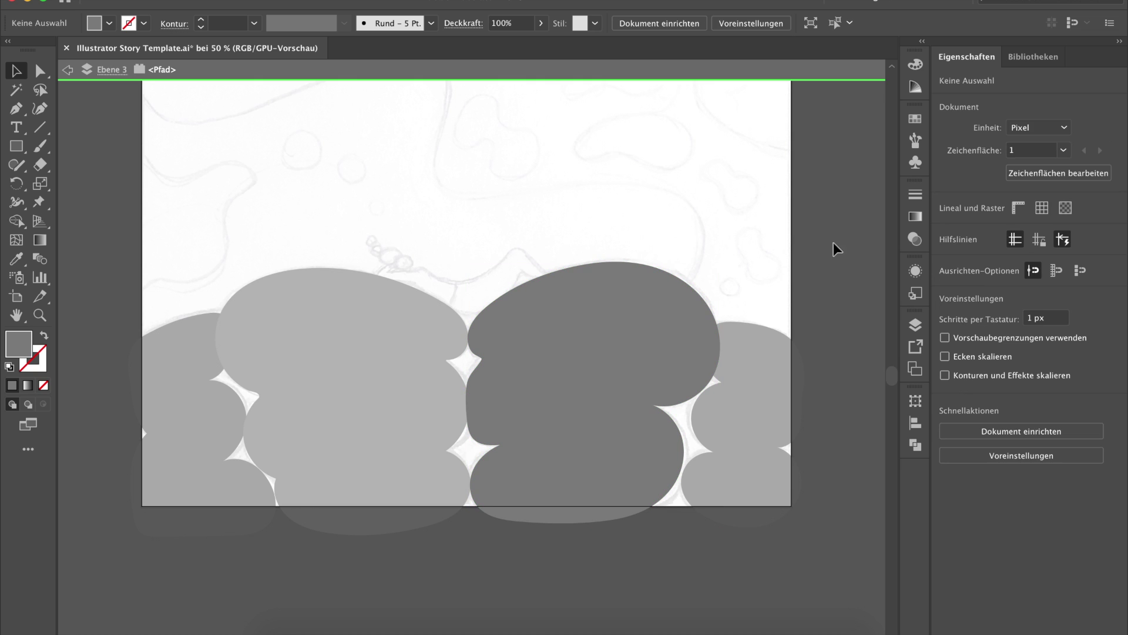
pyautogui.doubleClick(821, 317)
pyautogui.scroll(2, 805, 320)
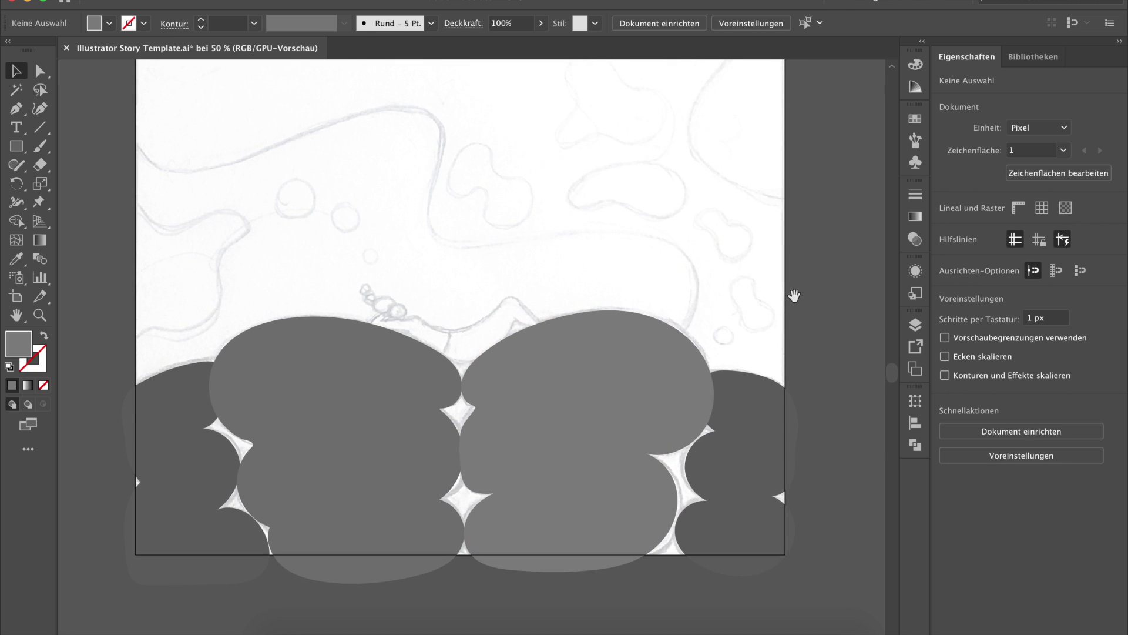
pyautogui.hotkey('ctrl', '-')
pyautogui.scroll(2, 768, 328)
pyautogui.press('b')
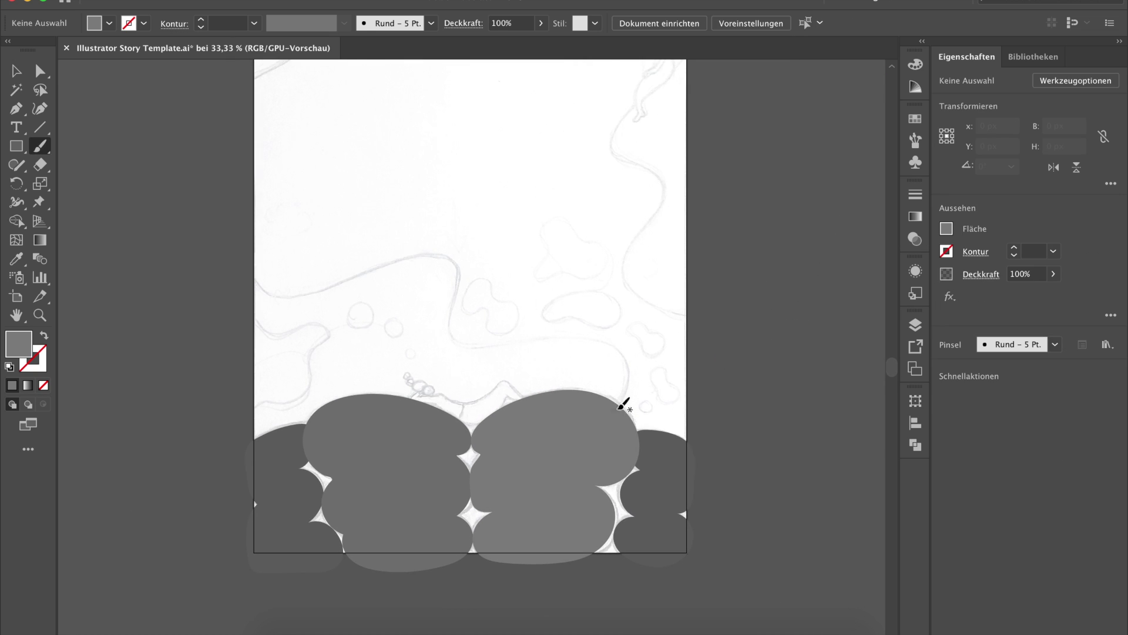
# - Make the Ebene 1 story text layer visible again
pyautogui.click(915, 325)
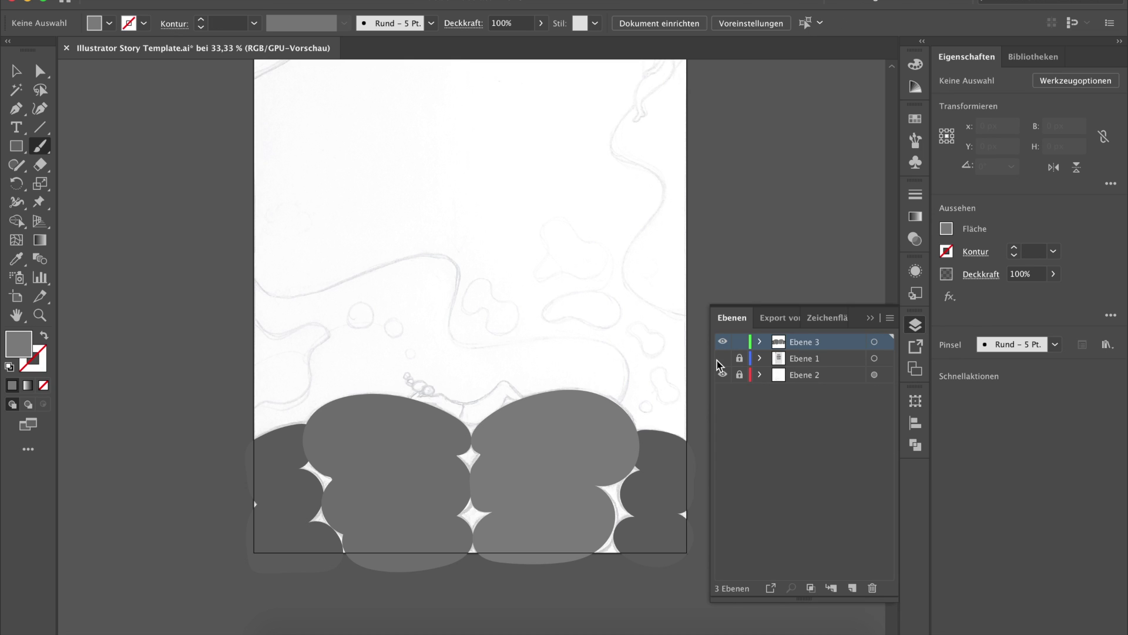
pyautogui.click(723, 358)
pyautogui.click(870, 317)
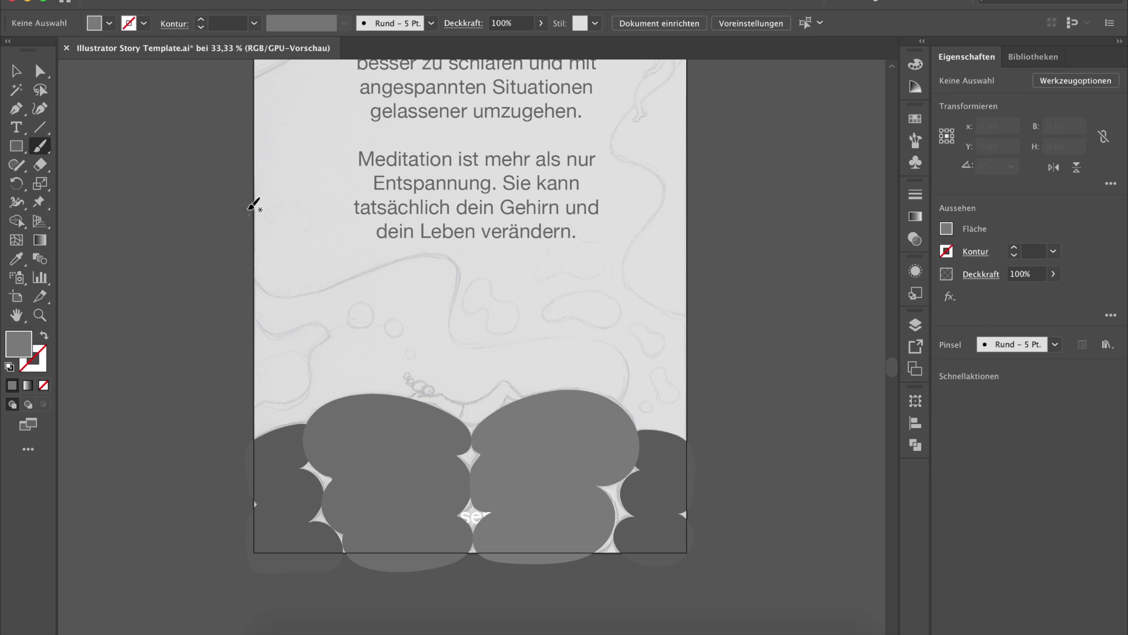
# - Paint a large closed blob behind the clouds along the pencil sketch
pyautogui.moveTo(322, 288); pyautogui.dragTo(430, 265)
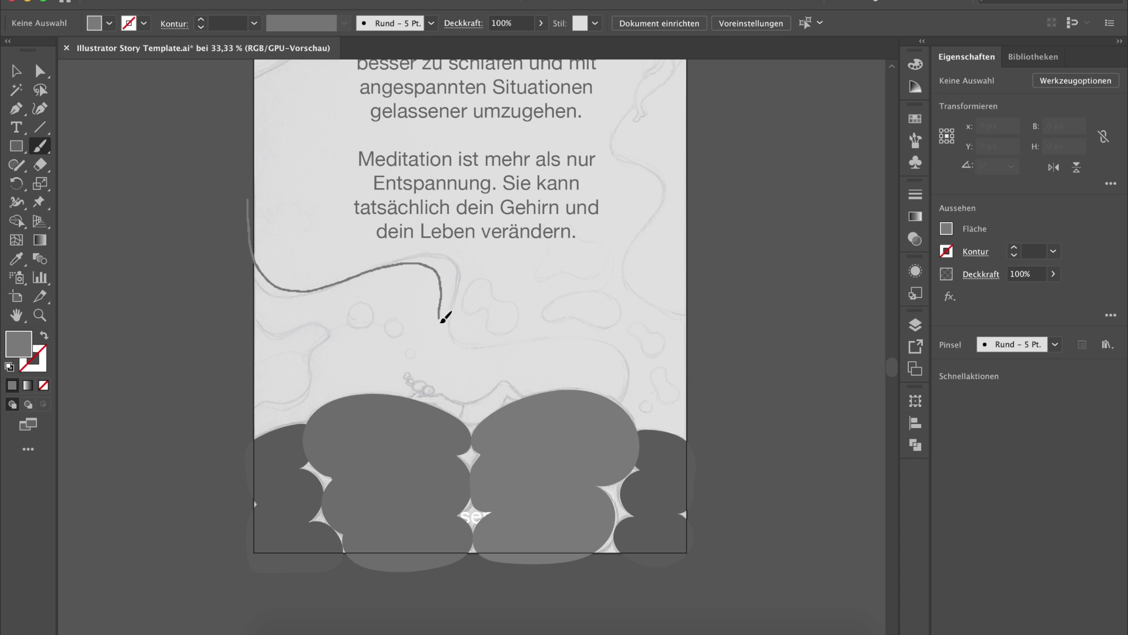
pyautogui.moveTo(494, 352); pyautogui.dragTo(604, 341)
pyautogui.moveTo(460, 502); pyautogui.dragTo(252, 231)
pyautogui.press('v')
pyautogui.click(158, 307)
pyautogui.click(339, 345)
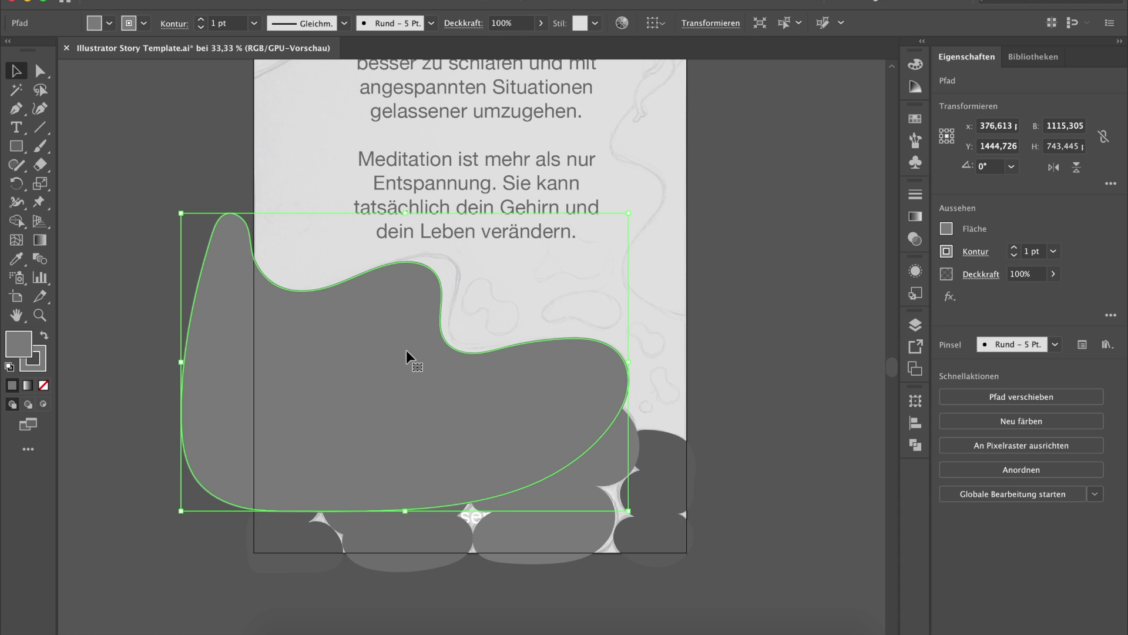
# - Move the blob's path to the bottom of Ebene 3, behind the clouds
pyautogui.press('b')
pyautogui.press('v')
pyautogui.click(916, 325)
pyautogui.moveTo(823, 359); pyautogui.dragTo(835, 432)
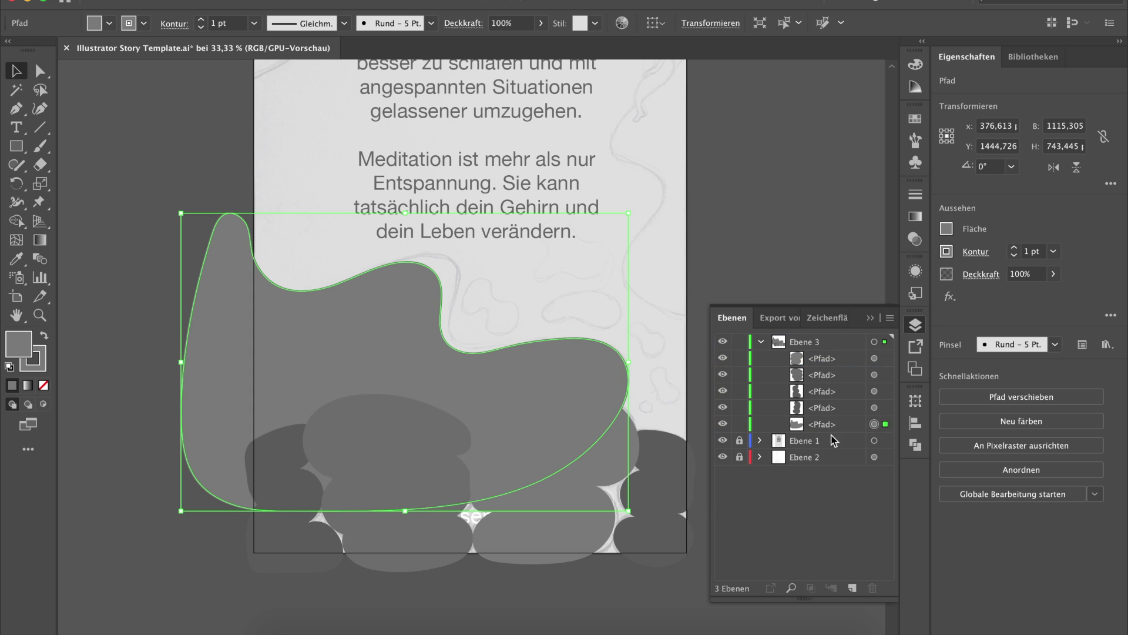
pyautogui.click(761, 240)
pyautogui.moveTo(743, 177); pyautogui.dragTo(708, 270)
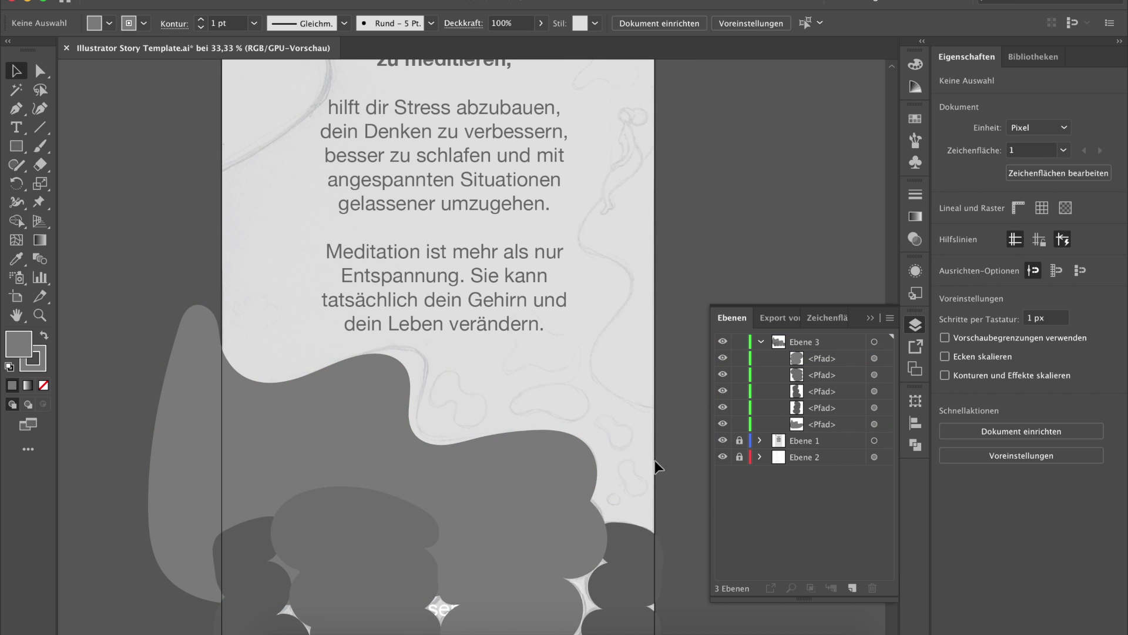
# - Set the fill of all traced shapes to None
pyautogui.hotkey('ctrl', 'a')
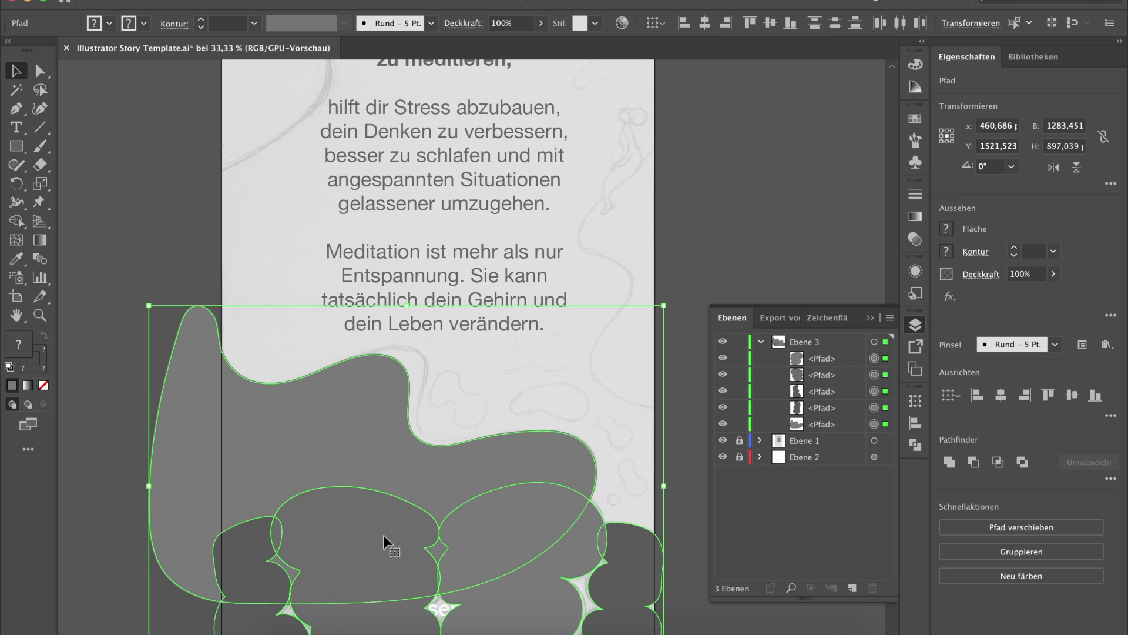
pyautogui.press('/')
pyautogui.click(664, 289)
pyautogui.scroll(-5, 664, 282)
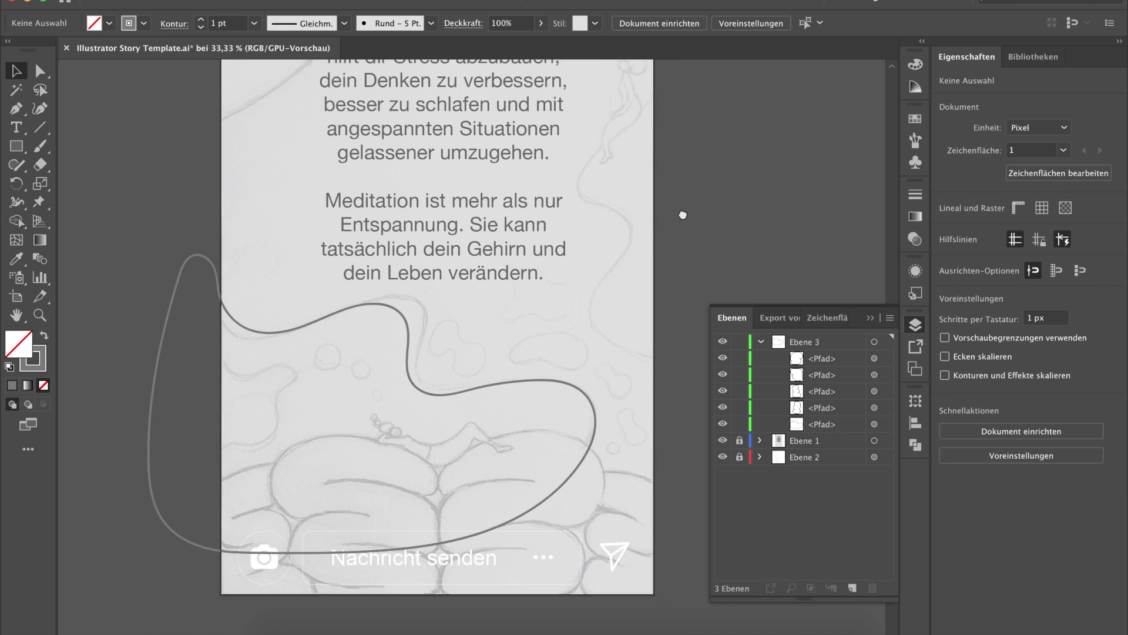
# - Paint a long curved blob down the left side from the page top
pyautogui.moveTo(661, 243); pyautogui.dragTo(241, 550)
pyautogui.click(42, 362)
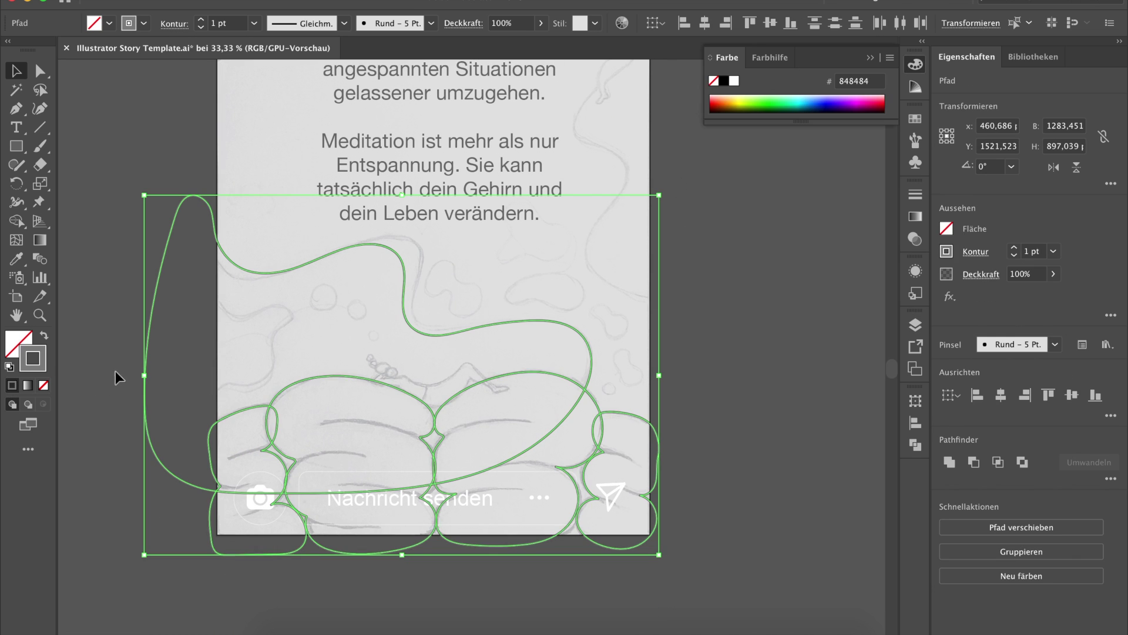
pyautogui.click(116, 378)
pyautogui.scroll(7, 690, 299)
pyautogui.scroll(3, 681, 464)
pyautogui.press('b')
pyautogui.moveTo(431, 66)
pyautogui.mouseDown()
pyautogui.moveTo(306, 297)
pyautogui.moveTo(431, 74)
pyautogui.mouseUp()
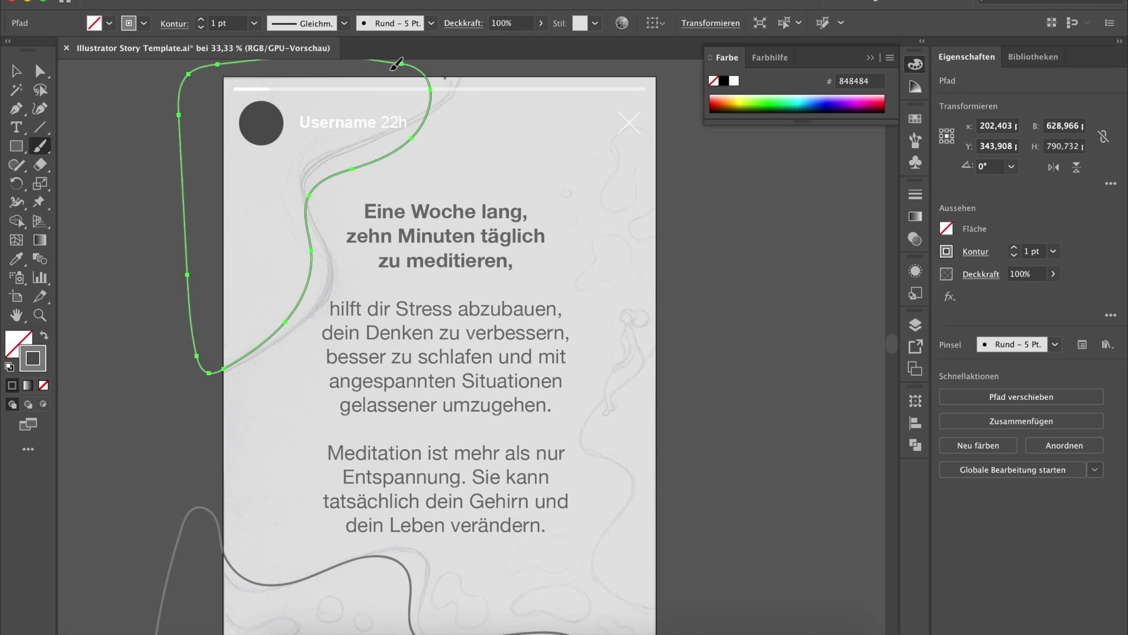
pyautogui.press('v')
pyautogui.click(146, 263)
# - Paint a blob outline along the page's right edge
pyautogui.moveTo(669, 295); pyautogui.dragTo(551, 230)
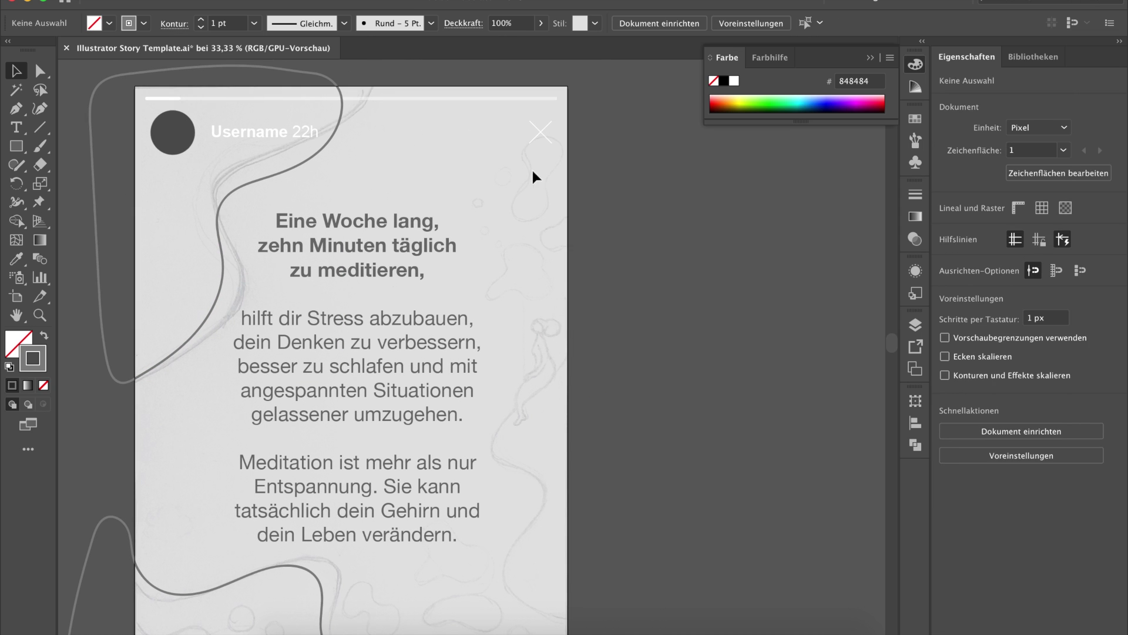
pyautogui.press('b')
pyautogui.moveTo(600, 288); pyautogui.dragTo(549, 198)
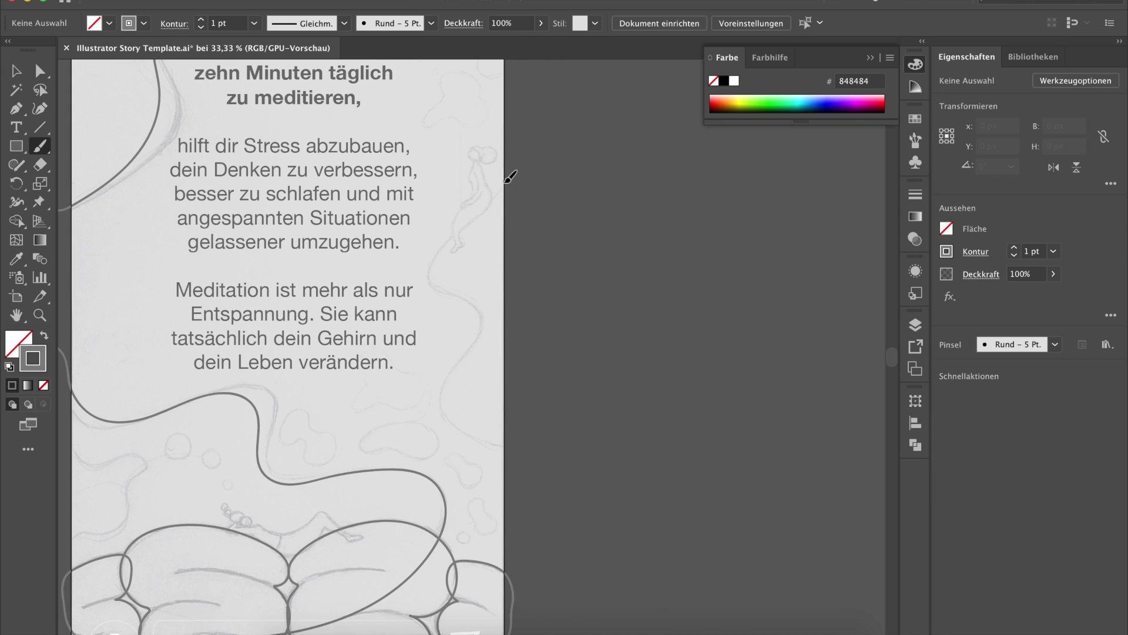
pyautogui.moveTo(481, 333); pyautogui.dragTo(509, 180)
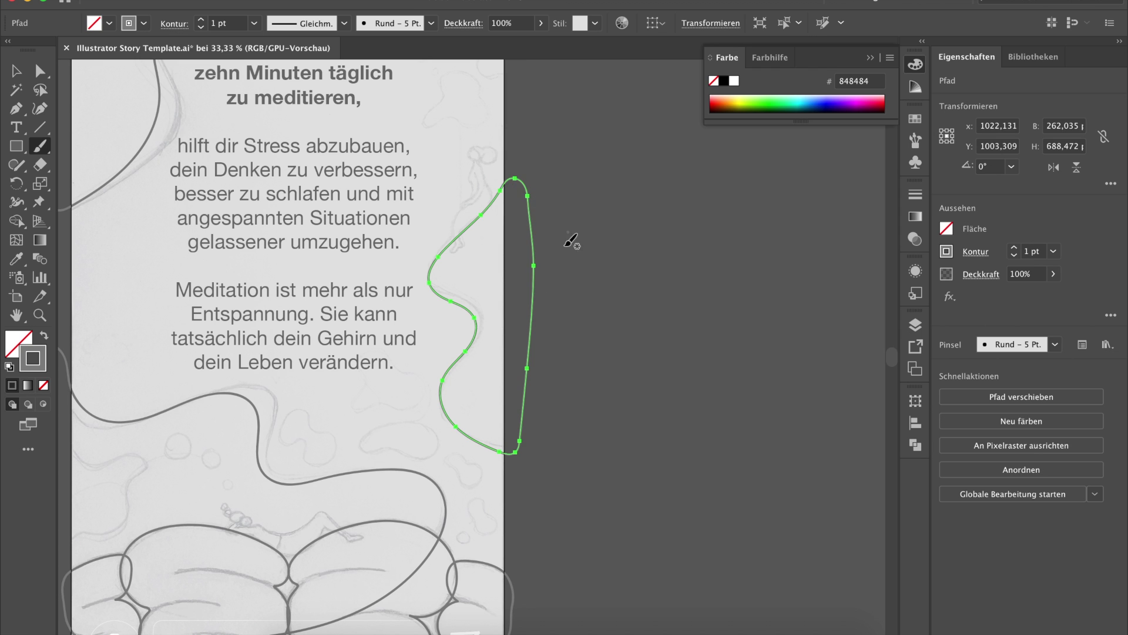
pyautogui.keyDown('super'); pyautogui.click(556, 323); pyautogui.keyUp('super')
# - Paint a small left-edge blob and two small bubbles below the text
pyautogui.moveTo(557, 322); pyautogui.dragTo(645, 232)
pyautogui.moveTo(151, 323)
pyautogui.mouseDown()
pyautogui.moveTo(196, 353)
pyautogui.moveTo(164, 329)
pyautogui.mouseUp()
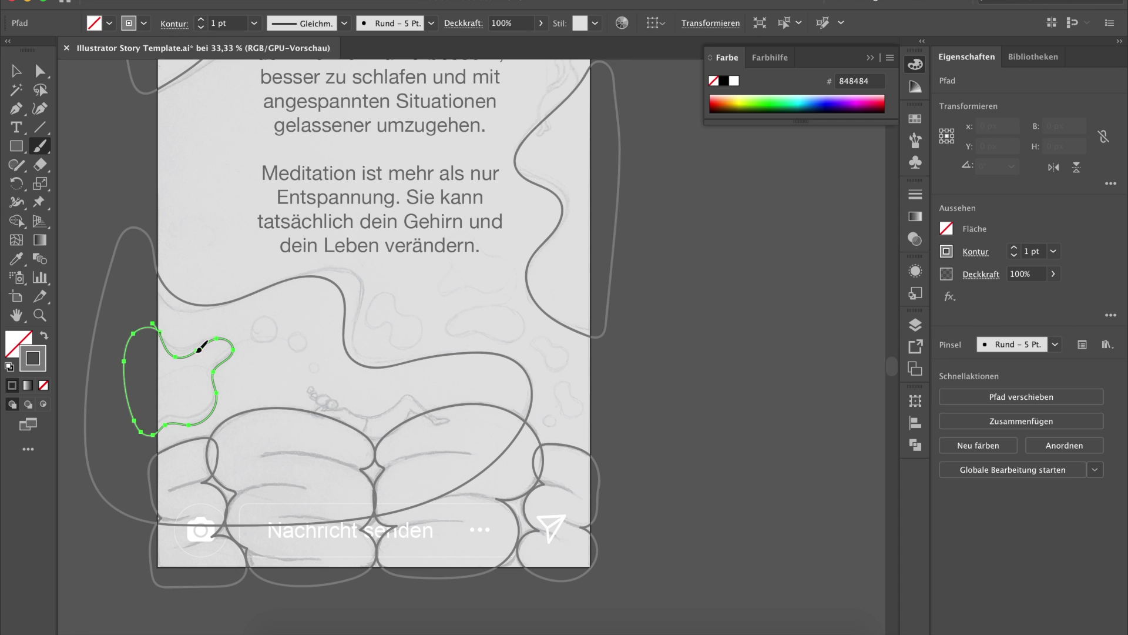
pyautogui.keyDown('super'); pyautogui.click(245, 329); pyautogui.keyUp('super')
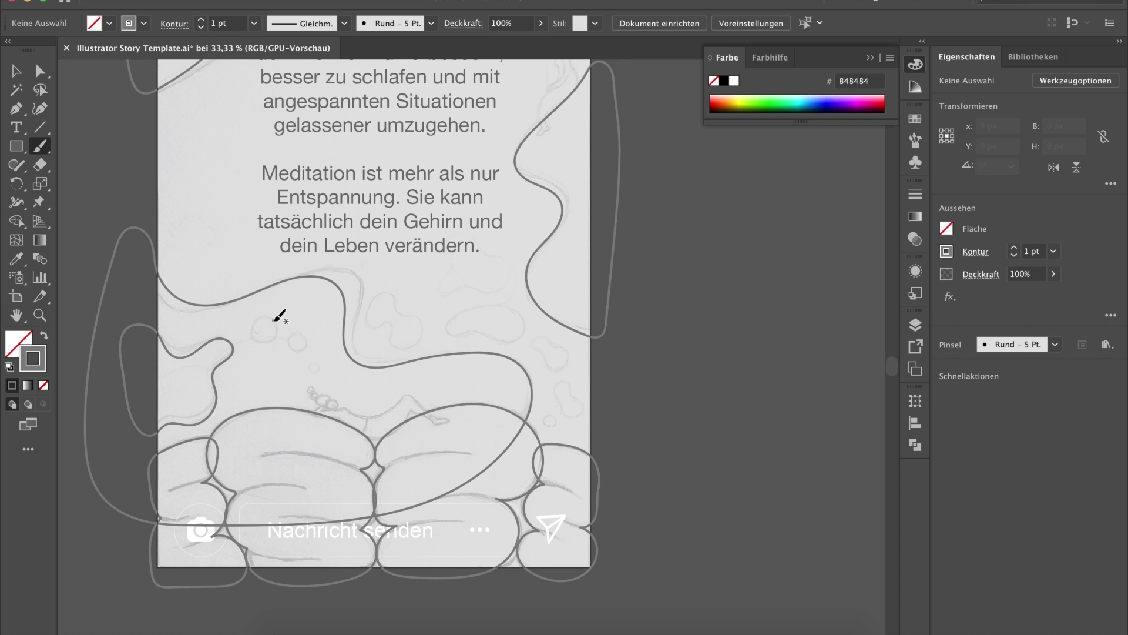
pyautogui.moveTo(281, 316); pyautogui.dragTo(282, 318)
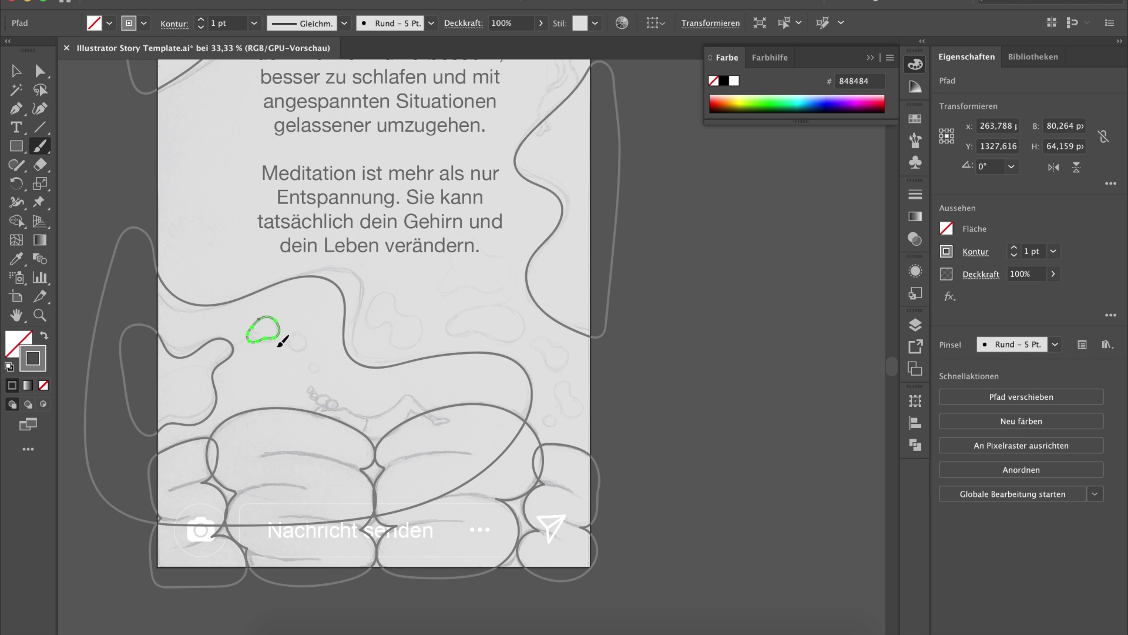
pyautogui.press('v')
pyautogui.click(312, 329)
pyautogui.press('b')
pyautogui.moveTo(306, 339); pyautogui.dragTo(312, 369)
pyautogui.keyDown('super'); pyautogui.click(316, 327); pyautogui.keyUp('super')
# - Paint a clover-shaped blob under the story text with the Paintbrush
pyautogui.press('v')
pyautogui.click(334, 372)
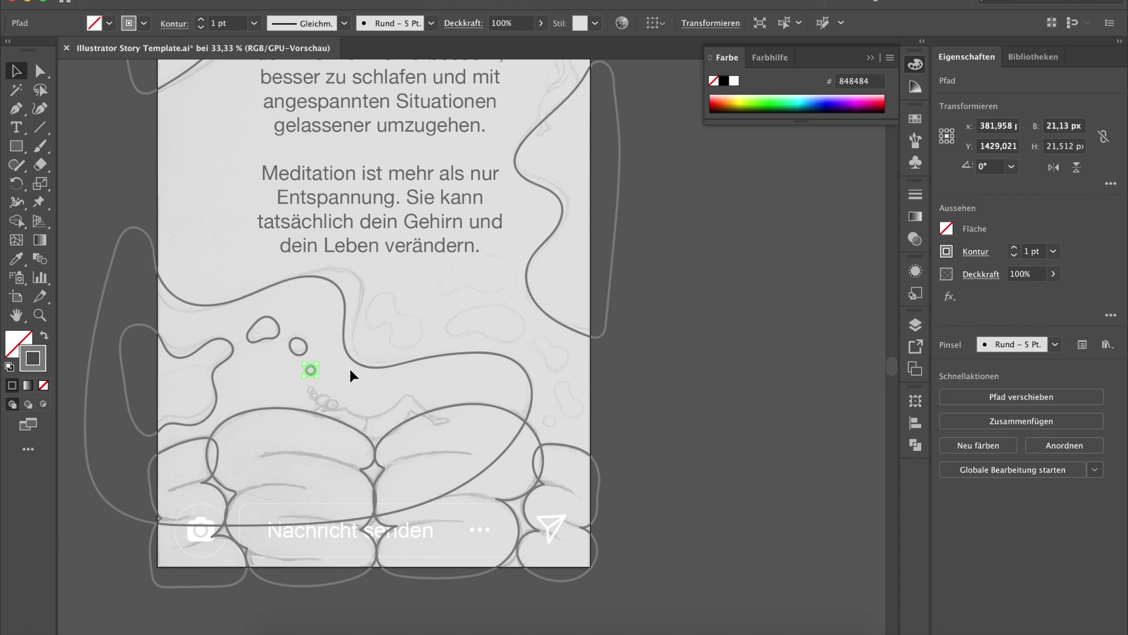
pyautogui.click(350, 369)
pyautogui.press('b')
pyautogui.scroll(2, 347, 366)
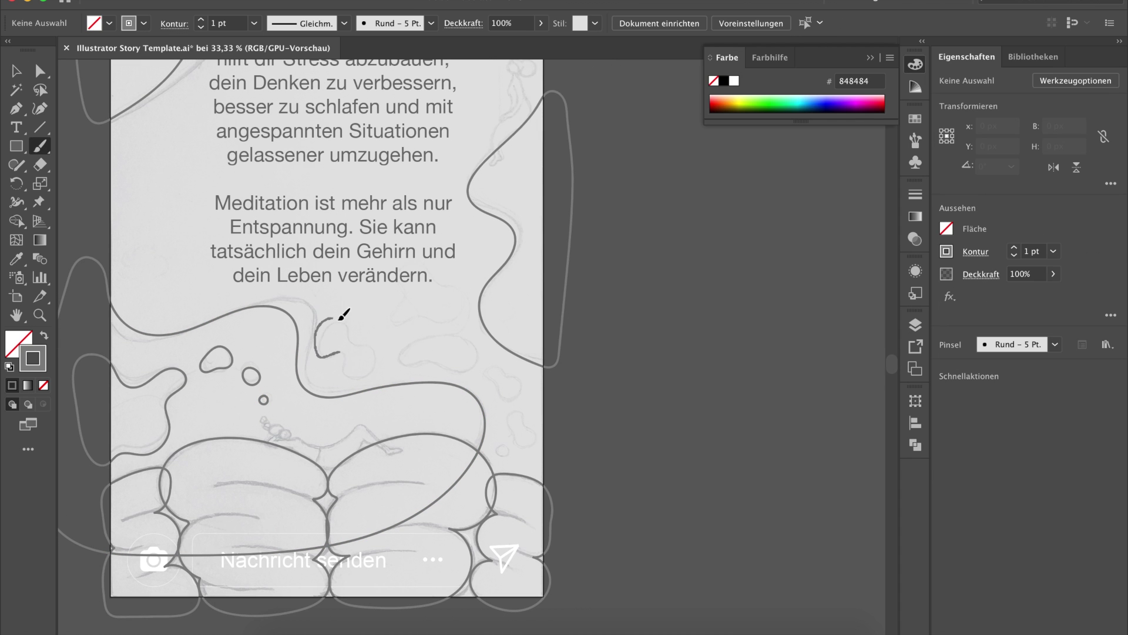
pyautogui.moveTo(341, 354); pyautogui.dragTo(336, 358)
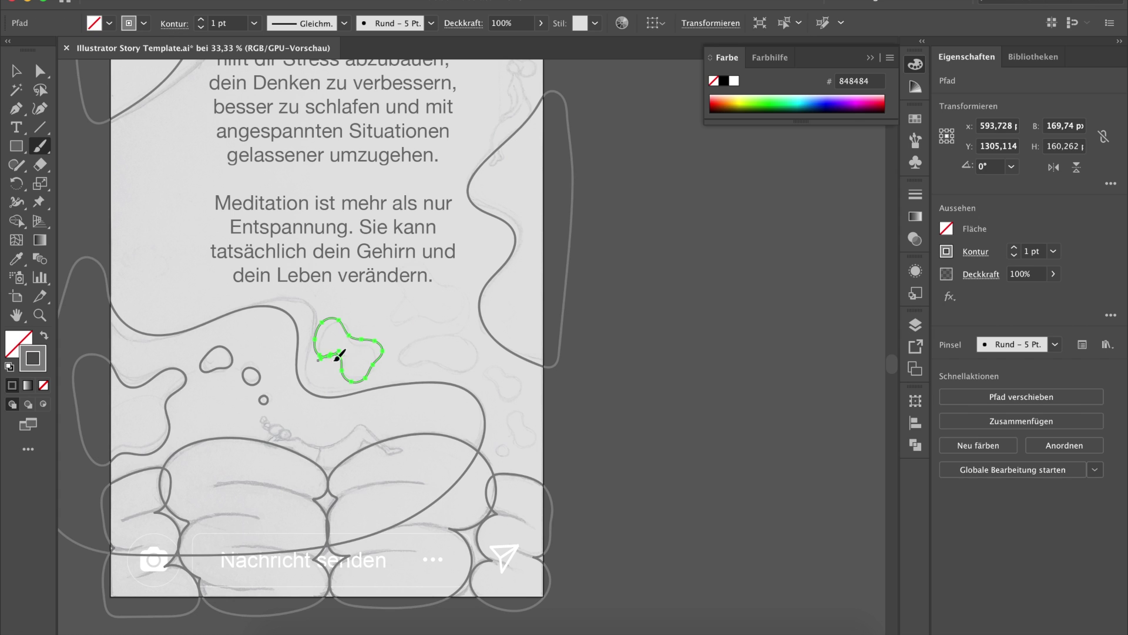
pyautogui.click(376, 361)
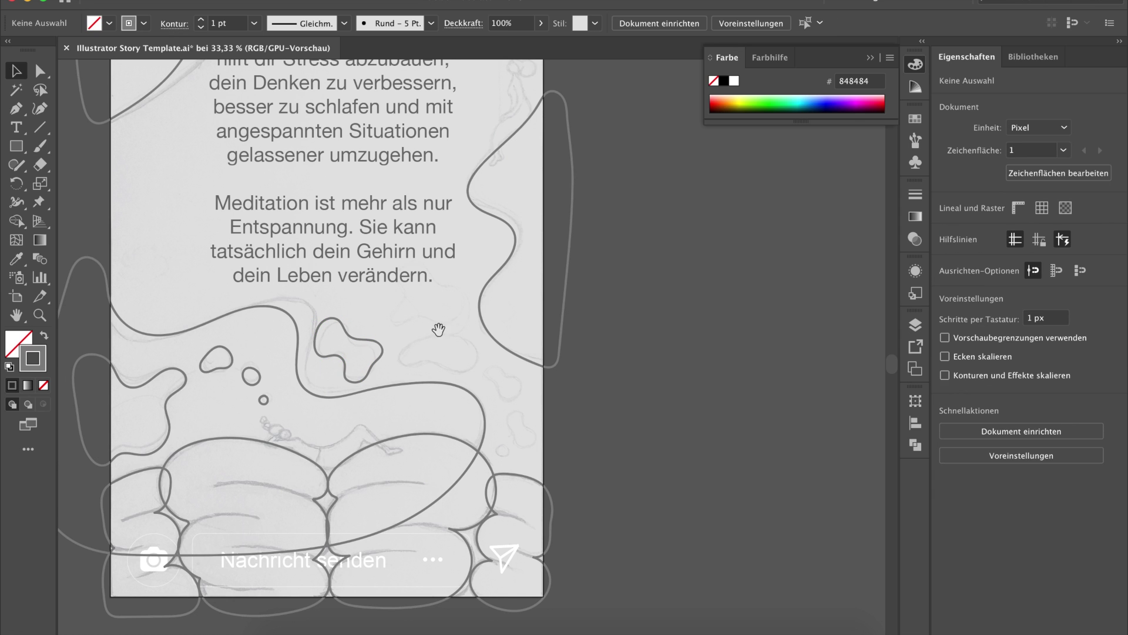
# - Trace the blob beside the small bubbles
pyautogui.hscroll(2, 399, 355)
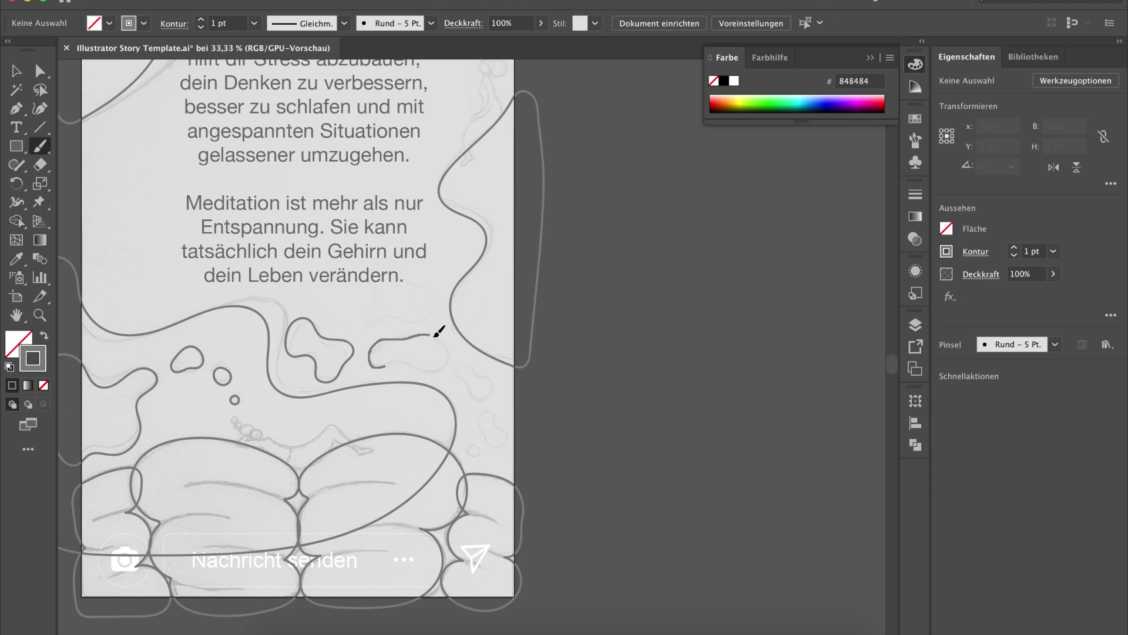
pyautogui.moveTo(379, 371); pyautogui.dragTo(383, 368)
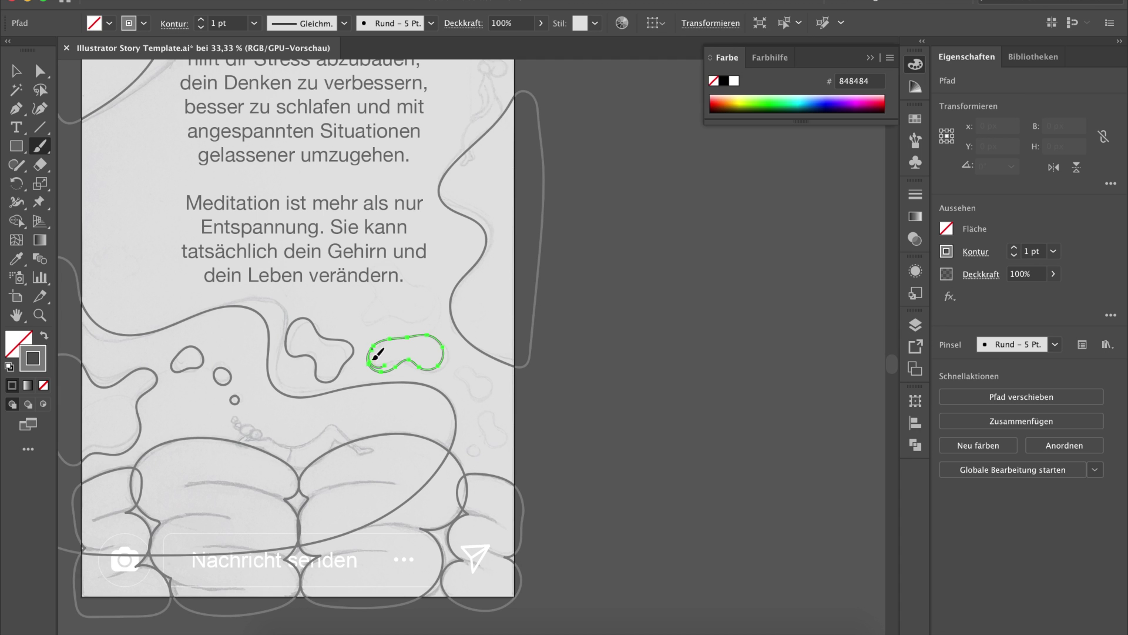
pyautogui.press('v')
pyautogui.click(458, 359)
pyautogui.scroll(-2, 457, 360)
pyautogui.hscroll(1, 457, 359)
# - Trace the small blob near the page's right edge
pyautogui.press('b')
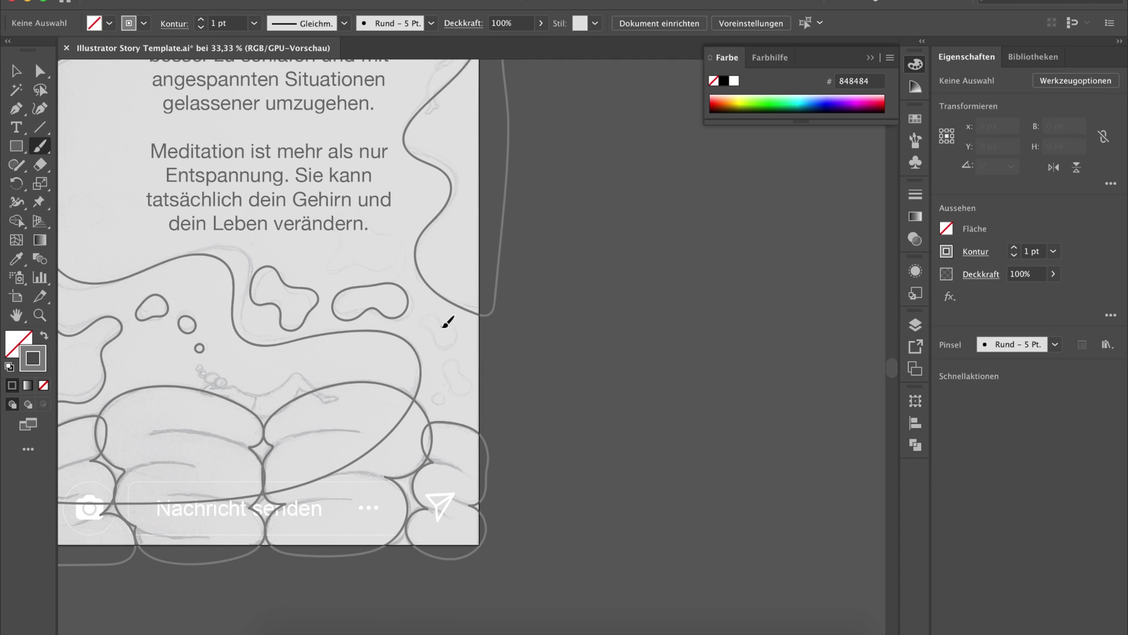
pyautogui.moveTo(450, 325); pyautogui.dragTo(441, 325)
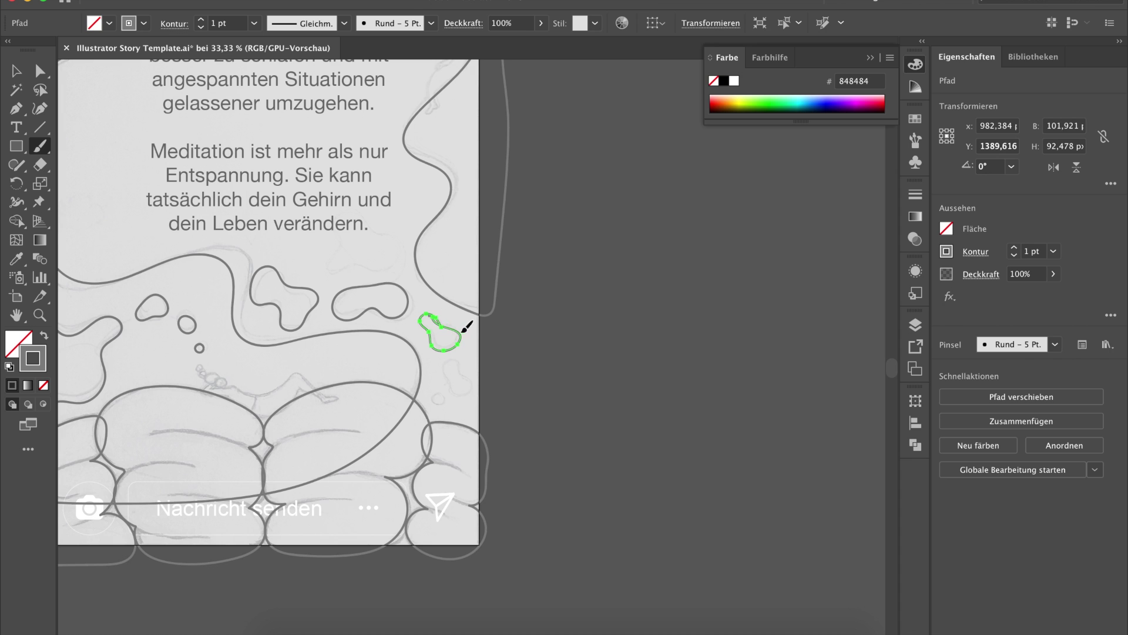
pyautogui.press('v')
pyautogui.click(548, 340)
pyautogui.scroll(-2, 548, 340)
pyautogui.hscroll(-1, 548, 339)
# - Paint a small round bubble near the right edge
pyautogui.press('b')
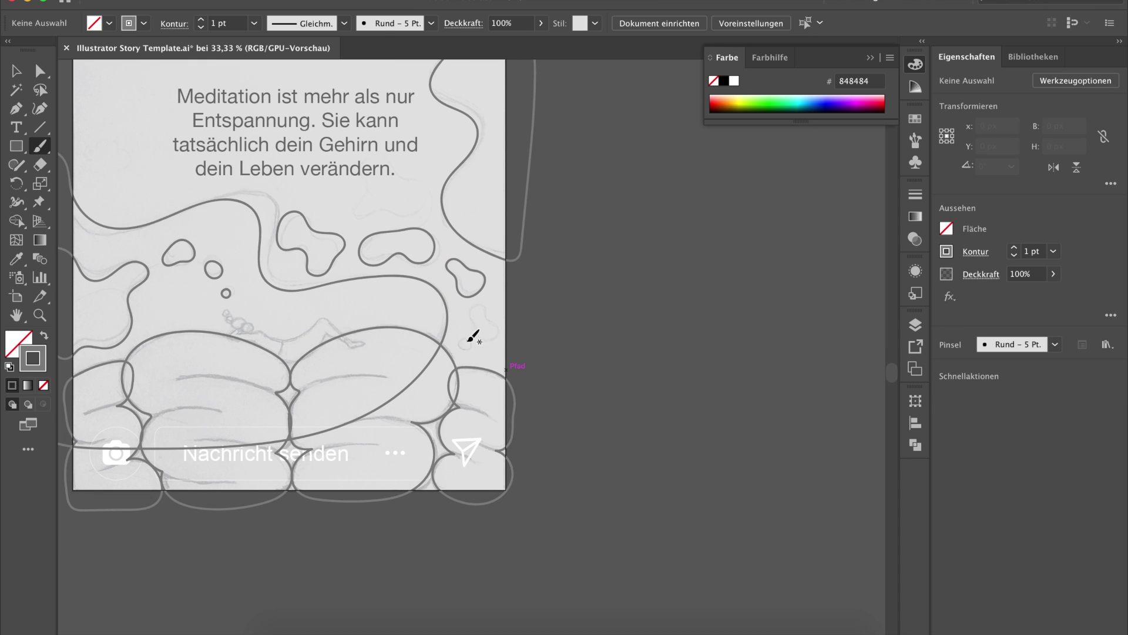
pyautogui.moveTo(470, 336); pyautogui.dragTo(469, 338)
pyautogui.press('v')
pyautogui.click(524, 340)
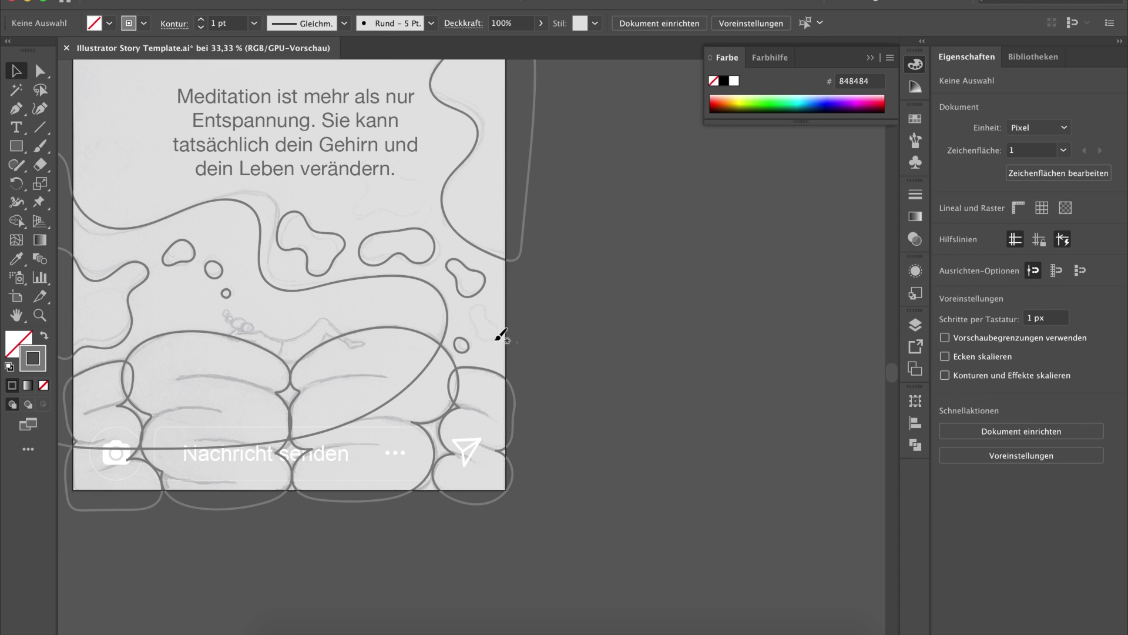
# - Attempt the next small edge blob, undoing and deleting the misdrawn strokes
pyautogui.press('b')
pyautogui.moveTo(497, 316); pyautogui.dragTo(493, 320)
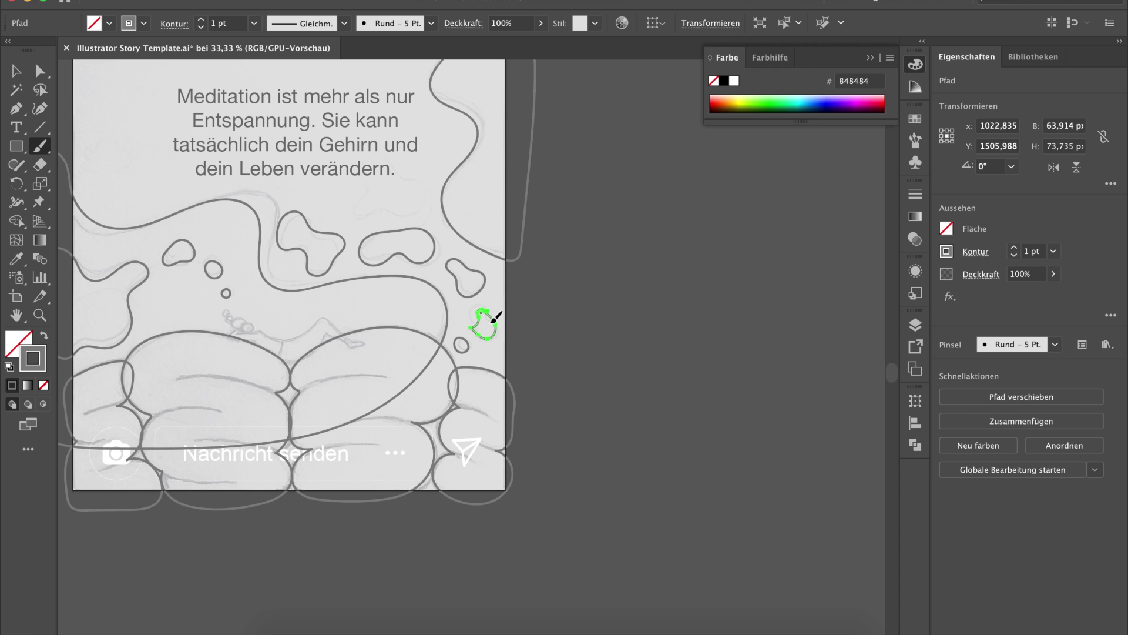
pyautogui.hotkey('ctrl', 'z')
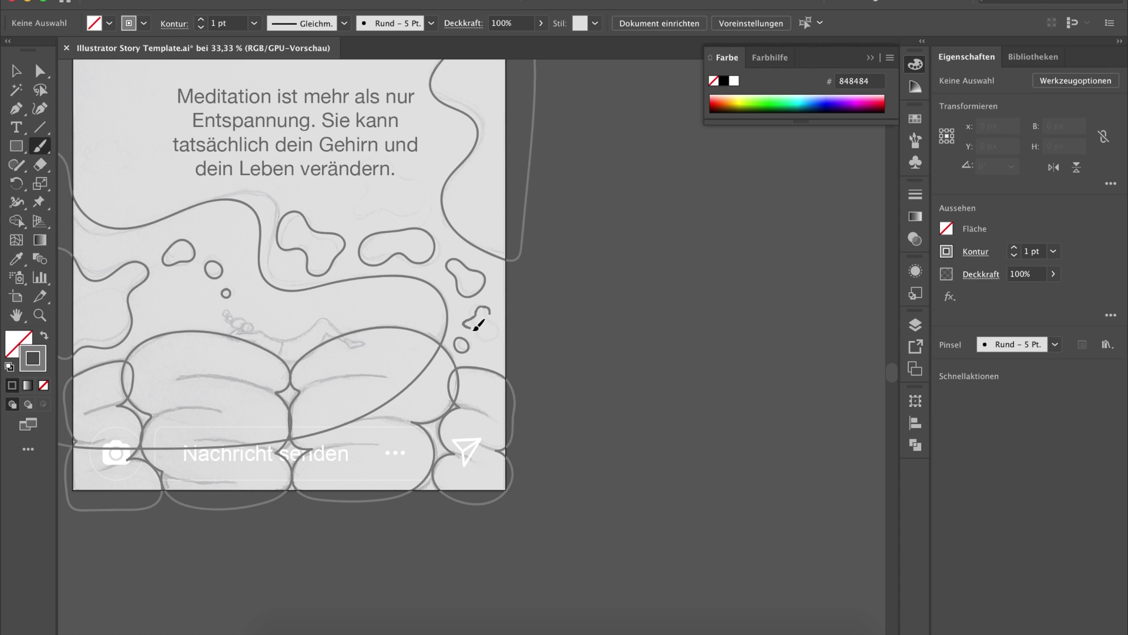
pyautogui.moveTo(487, 320); pyautogui.dragTo(488, 319)
pyautogui.press('v')
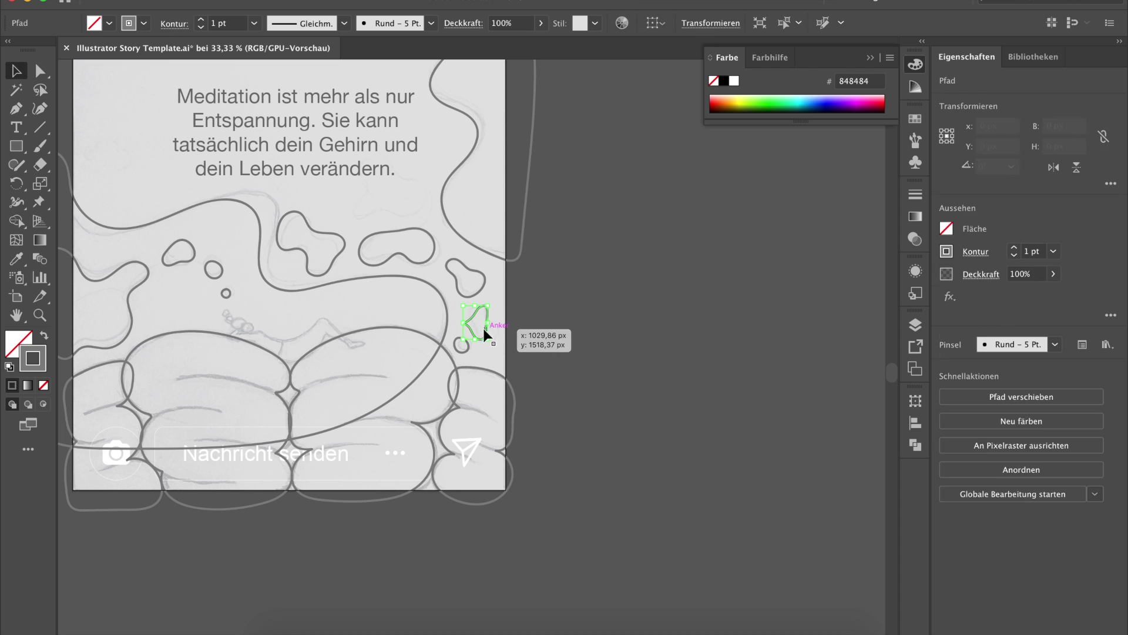
pyautogui.press('Delete')
pyautogui.hotkey('ctrl', '+')
pyautogui.hotkey('ctrl', '+')
pyautogui.hotkey('ctrl', '+')
pyautogui.press('b')
pyautogui.moveTo(470, 306)
pyautogui.mouseDown()
pyautogui.moveTo(516, 302)
pyautogui.moveTo(477, 307)
pyautogui.mouseUp()
pyautogui.press('v')
pyautogui.press('Delete')
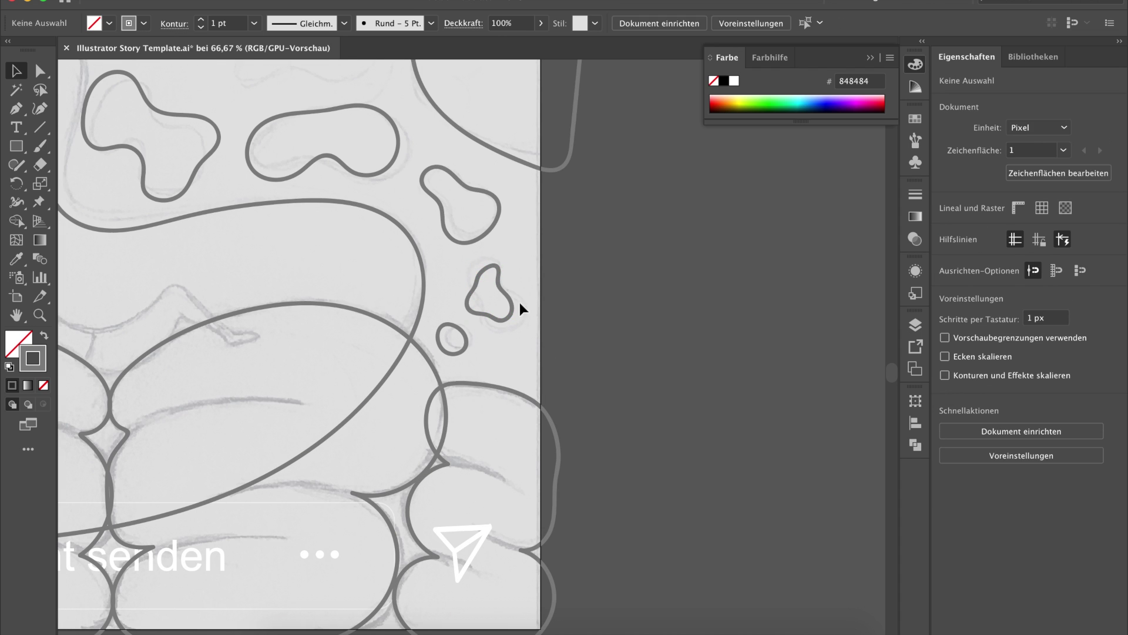
# - Trace the pear-shaped blob and refine its outline
pyautogui.press('b')
pyautogui.moveTo(493, 278); pyautogui.dragTo(525, 301)
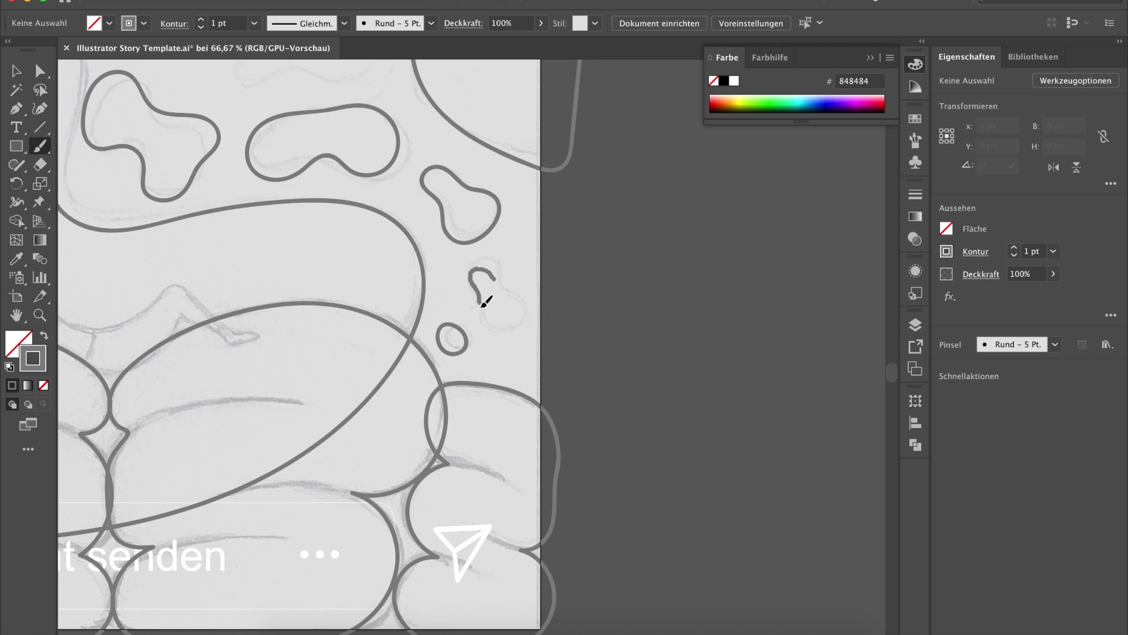
pyautogui.moveTo(485, 268); pyautogui.dragTo(514, 295)
pyautogui.keyDown('ctrl'); pyautogui.click(524, 315); pyautogui.keyUp('ctrl')
pyautogui.keyDown('ctrl'); pyautogui.click(493, 303); pyautogui.keyUp('ctrl')
pyautogui.keyDown('ctrl'); pyautogui.click(478, 278); pyautogui.keyUp('ctrl')
pyautogui.keyDown('ctrl'); pyautogui.click(479, 265); pyautogui.keyUp('ctrl')
pyautogui.click(541, 285)
# - Pan to the small figure and paint two overlapping rings atop it
pyautogui.scroll(5, 584, 277)
pyautogui.scroll(5, 652, 390)
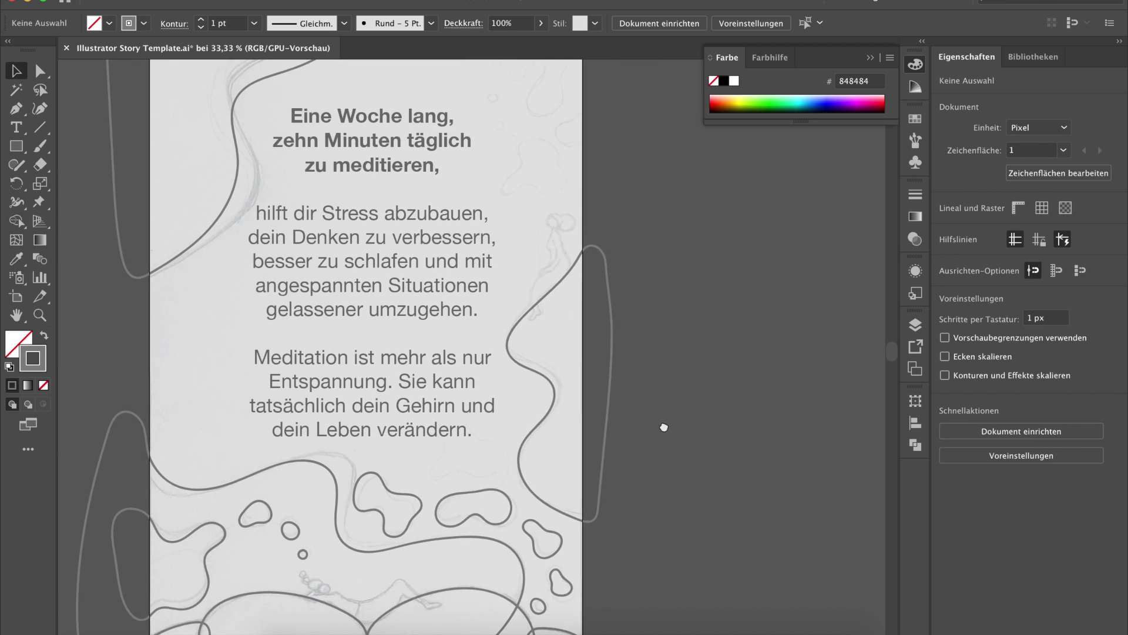
pyautogui.scroll(5, 662, 429)
pyautogui.moveTo(700, 245); pyautogui.dragTo(579, 398)
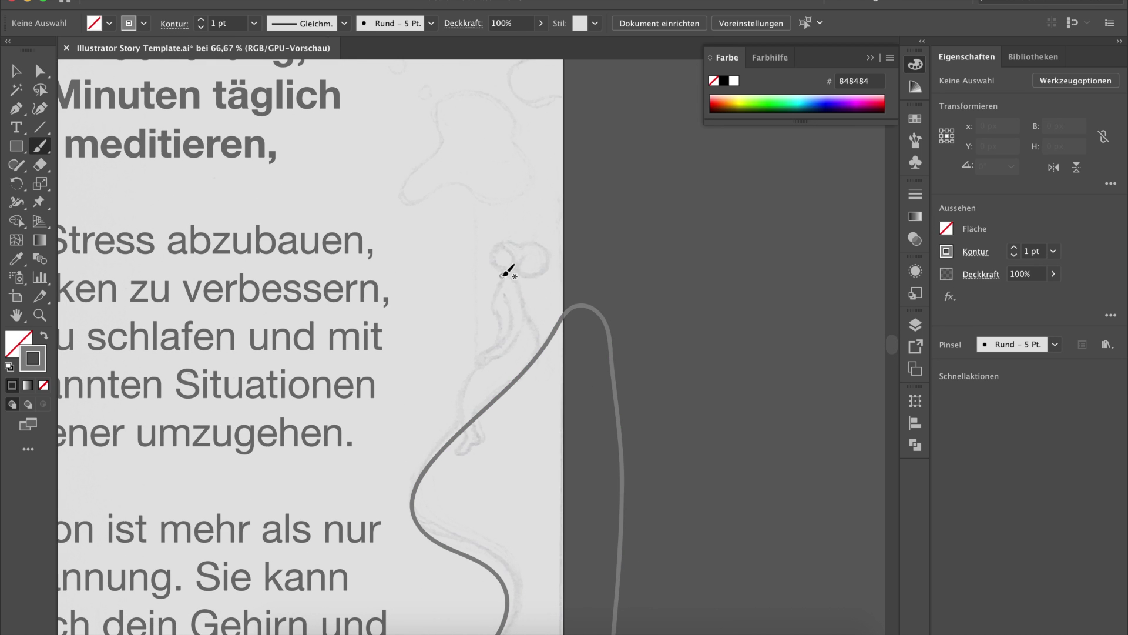
pyautogui.moveTo(528, 254); pyautogui.dragTo(529, 258)
pyautogui.press('v')
pyautogui.click(561, 274)
pyautogui.press('b')
pyautogui.moveTo(523, 247); pyautogui.dragTo(521, 249)
pyautogui.press('v')
pyautogui.click(604, 258)
# - Trace the figure's long body outline below the rings
pyautogui.hscroll(-1, 604, 258)
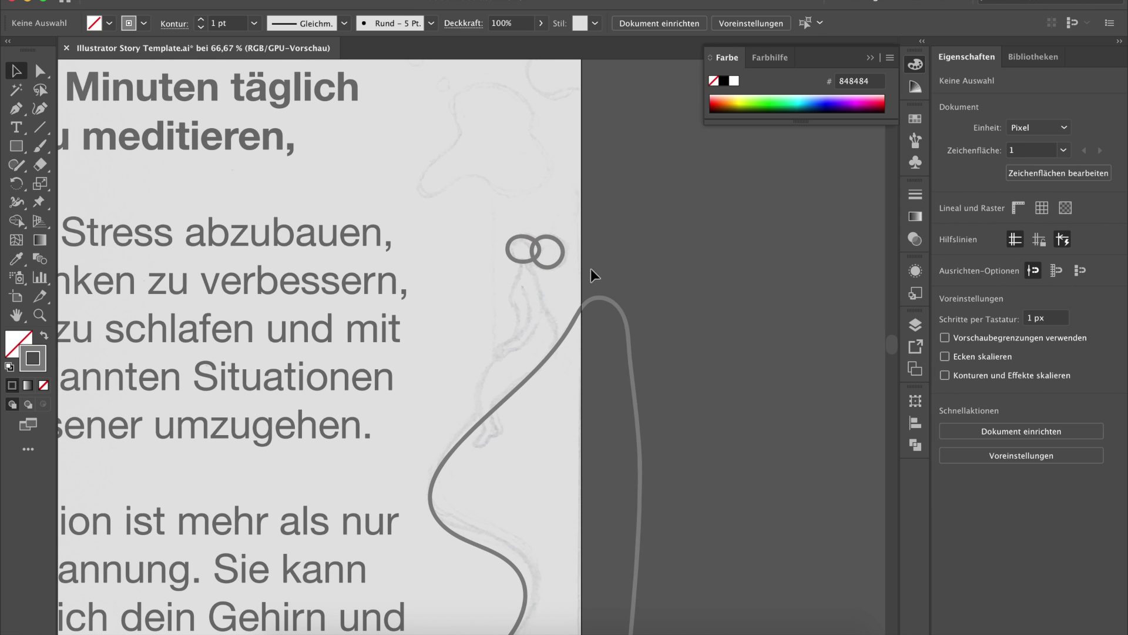
pyautogui.press('b')
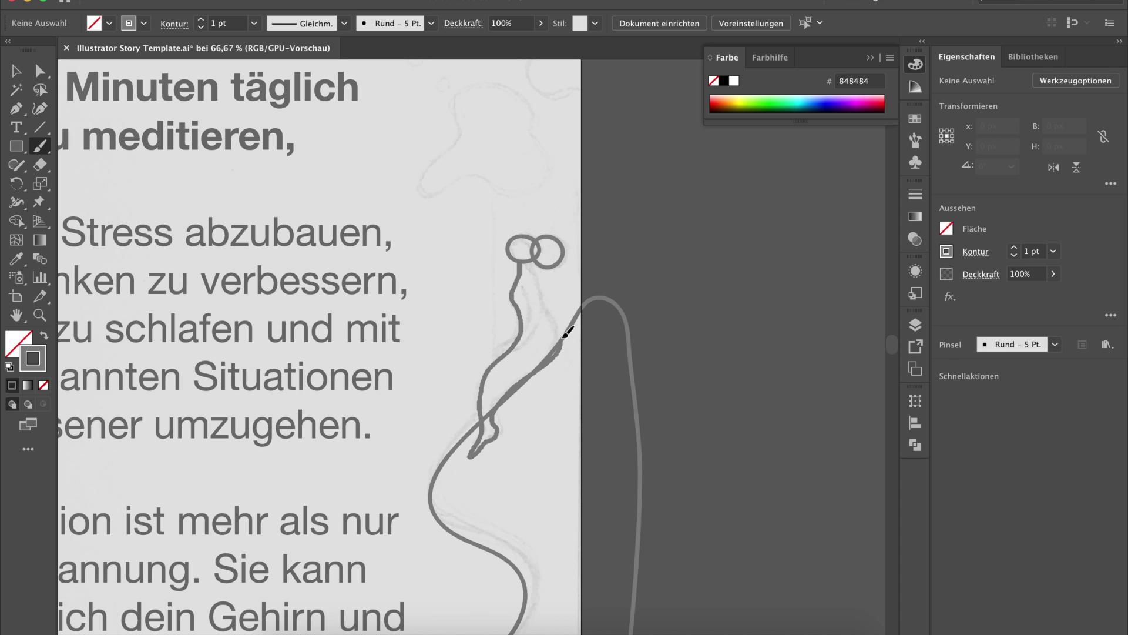
pyautogui.moveTo(526, 251); pyautogui.dragTo(525, 252)
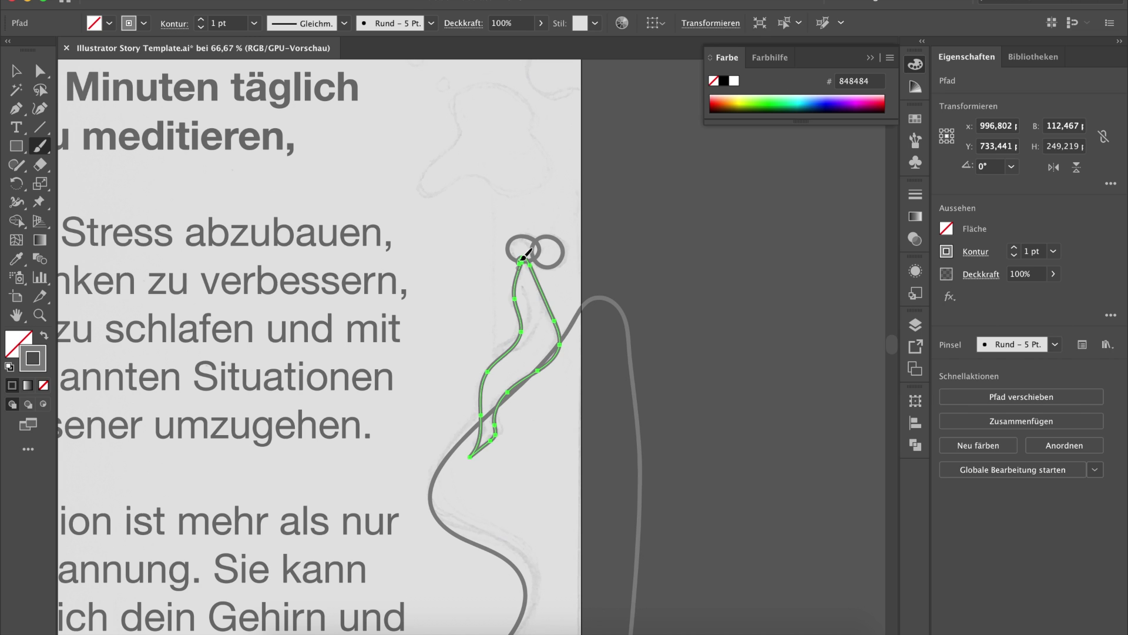
pyautogui.press('v')
pyautogui.click(617, 235)
pyautogui.scroll(-1, 617, 235)
pyautogui.click(507, 425)
# - Lower the Paintbrush fidelity and redraw the body's bottom as a rounded loop
pyautogui.press('super+plus')
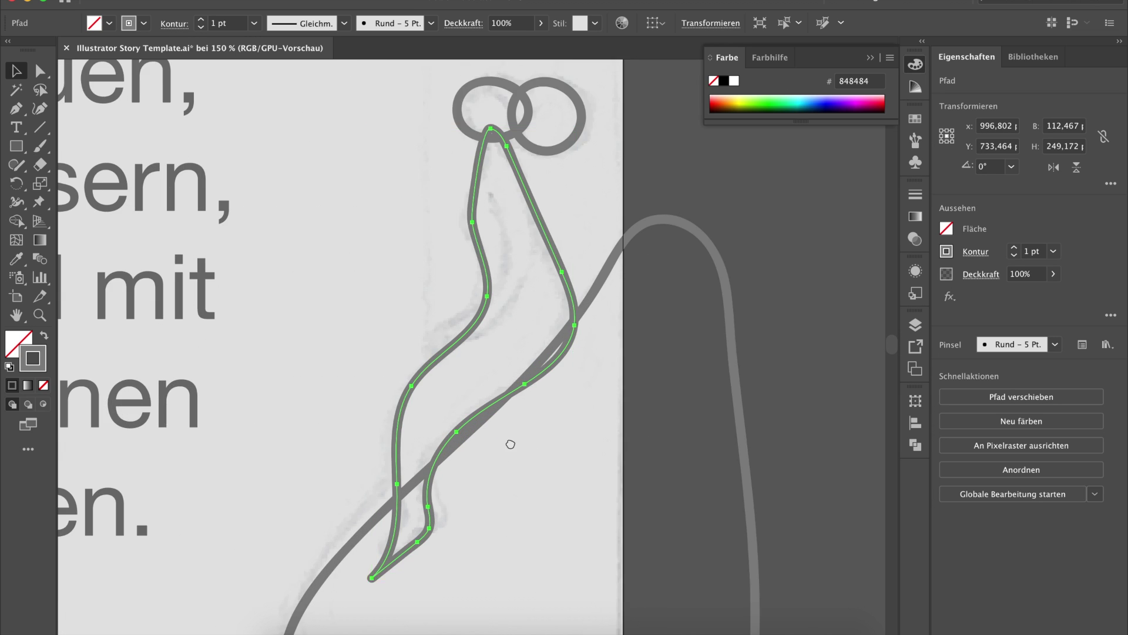
pyautogui.press('super+plus')
pyautogui.doubleClick(40, 146)
pyautogui.click(504, 248)
pyautogui.press('Return')
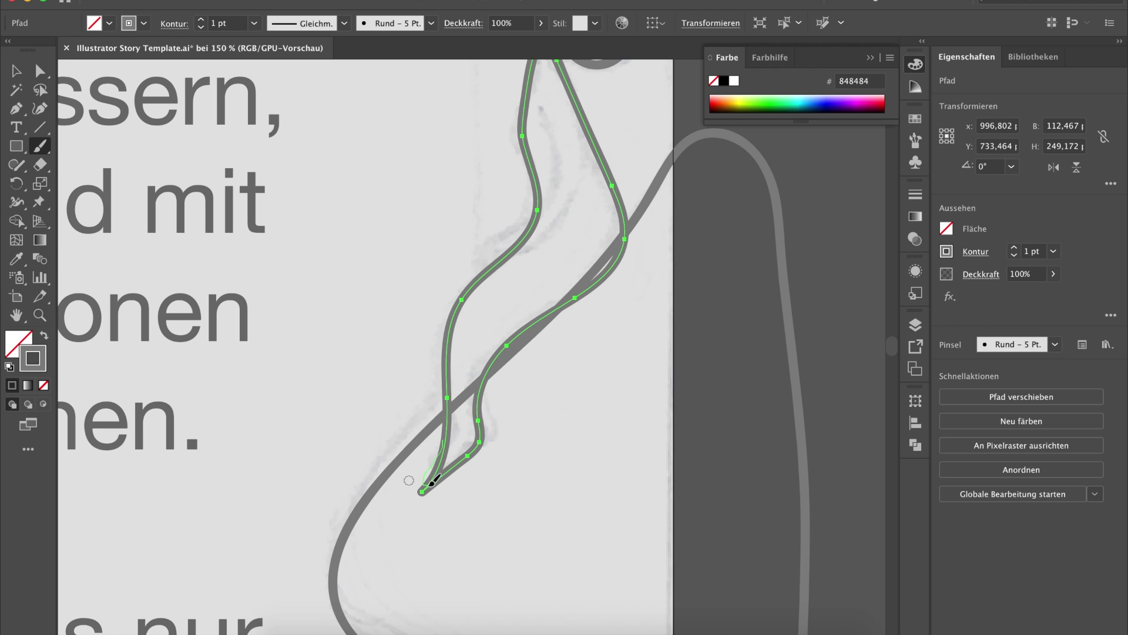
pyautogui.moveTo(482, 452); pyautogui.dragTo(487, 395)
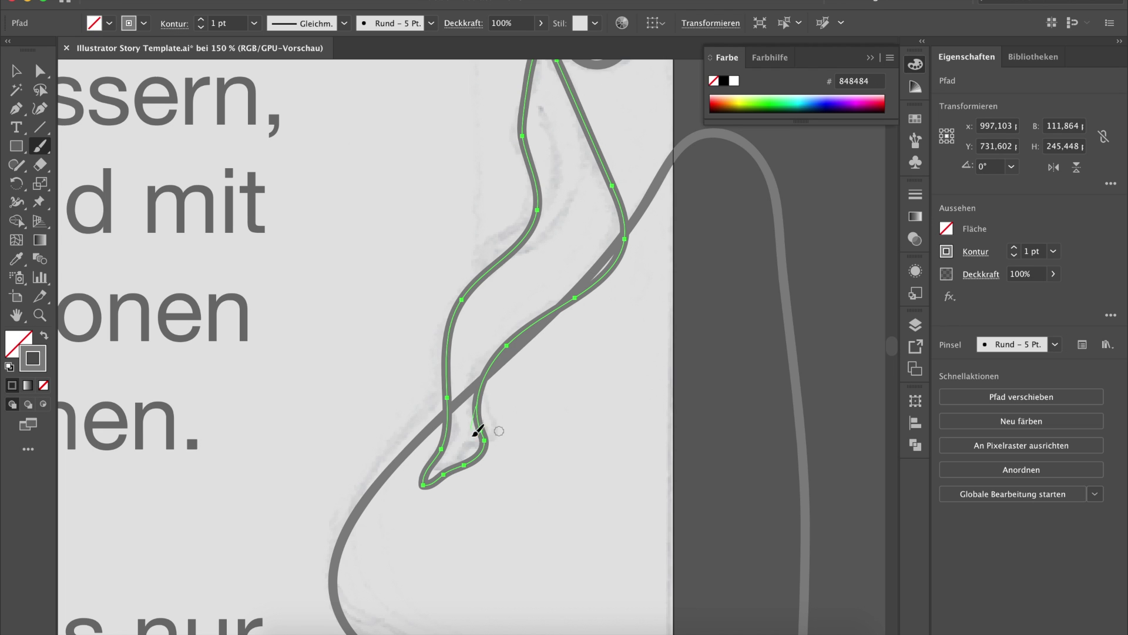
pyautogui.press('v')
pyautogui.click(549, 406)
# - Draw an inner arm stroke inside the figure's body
pyautogui.scroll(2, 646, 458)
pyautogui.scroll(3, 642, 221)
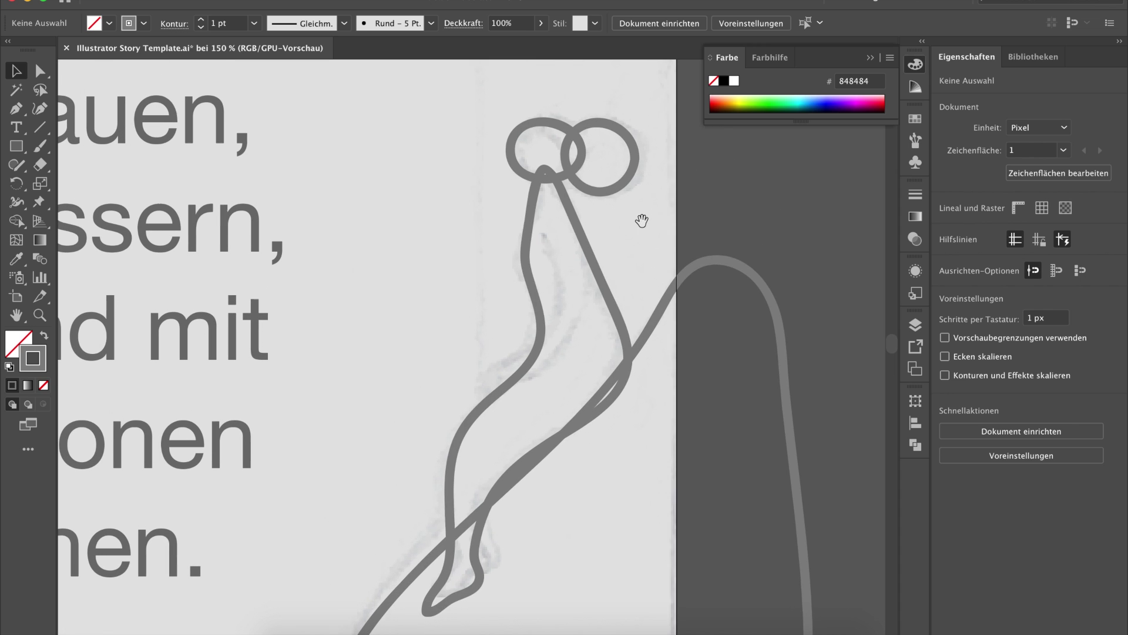
pyautogui.press('b')
pyautogui.moveTo(541, 230); pyautogui.dragTo(558, 276)
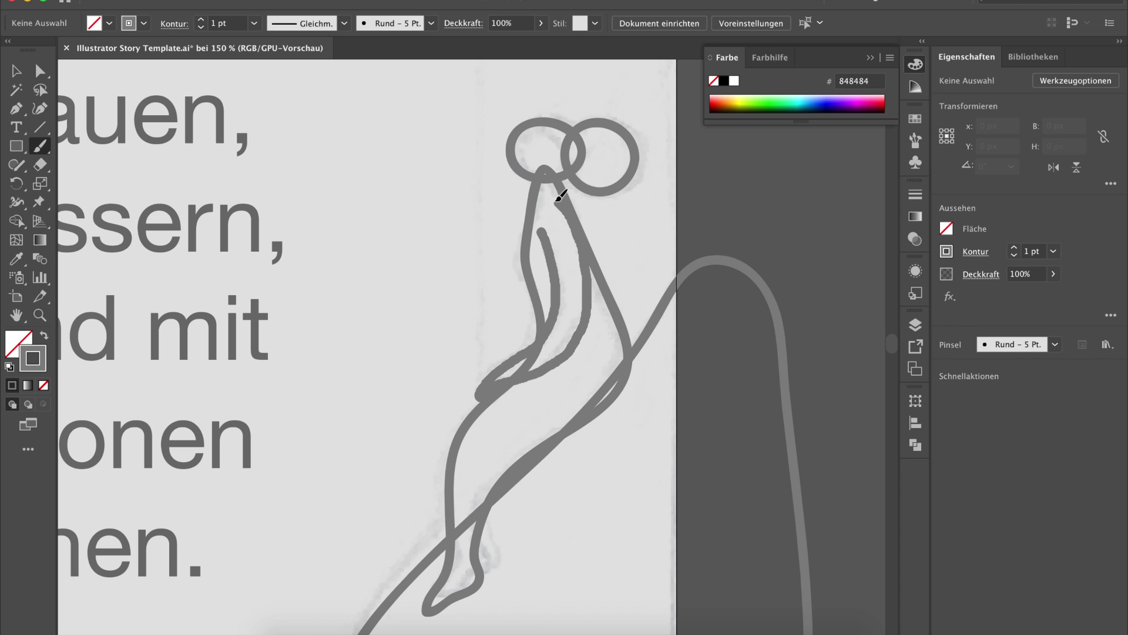
pyautogui.keyDown('super'); pyautogui.click(544, 228); pyautogui.keyUp('super')
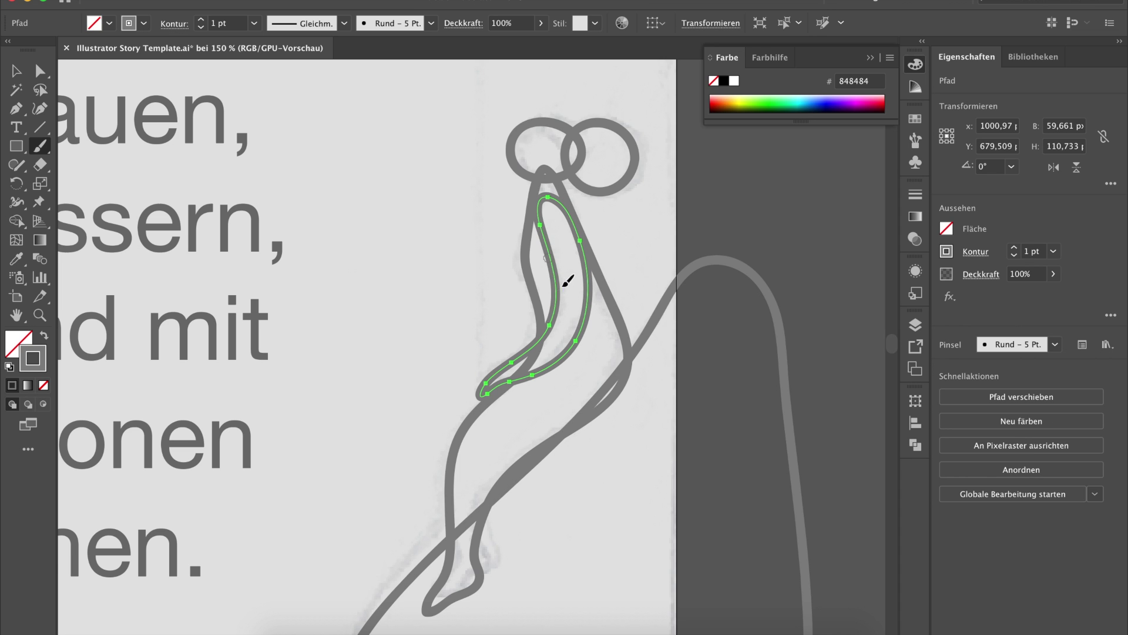
pyautogui.press('v')
pyautogui.click(647, 231)
pyautogui.press('super+minus')
pyautogui.press('super+minus')
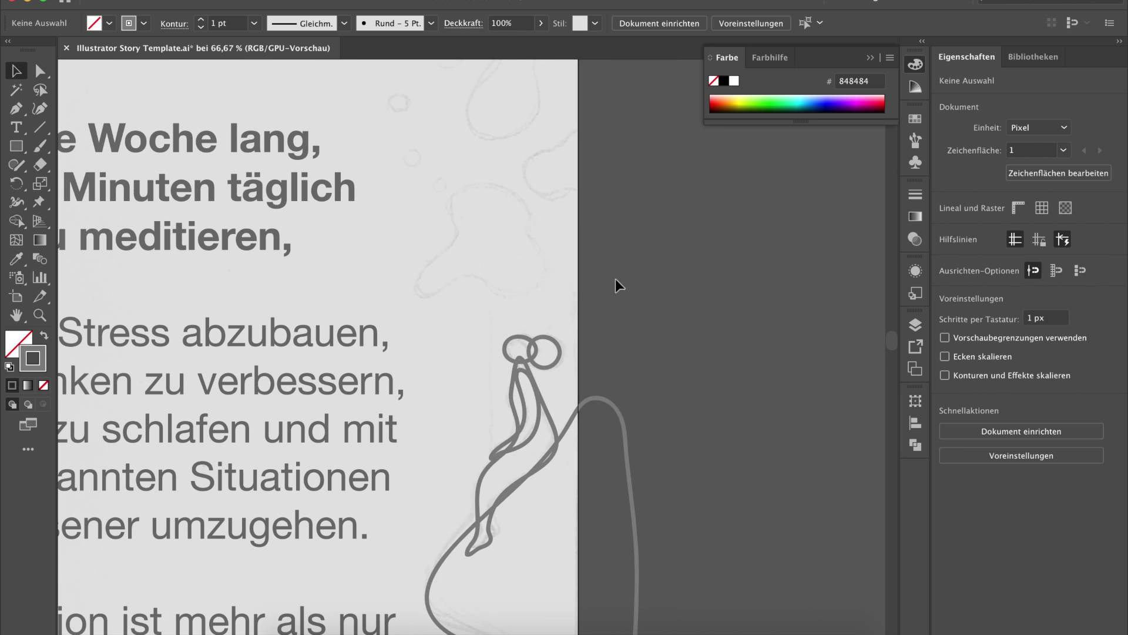
# - Undo and redo the last change, then inspect the blob above the figure
pyautogui.press('b')
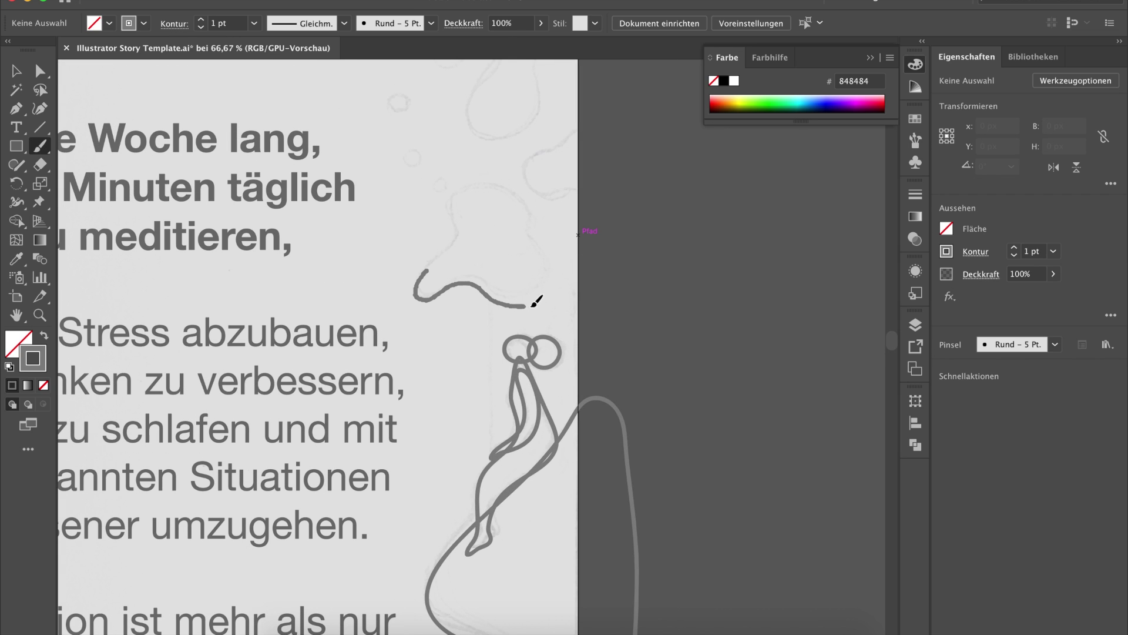
pyautogui.keyDown('super'); pyautogui.click(422, 278); pyautogui.keyUp('super')
pyautogui.press('super+z')
pyautogui.press('super+minus')
pyautogui.press('super+shift+z')
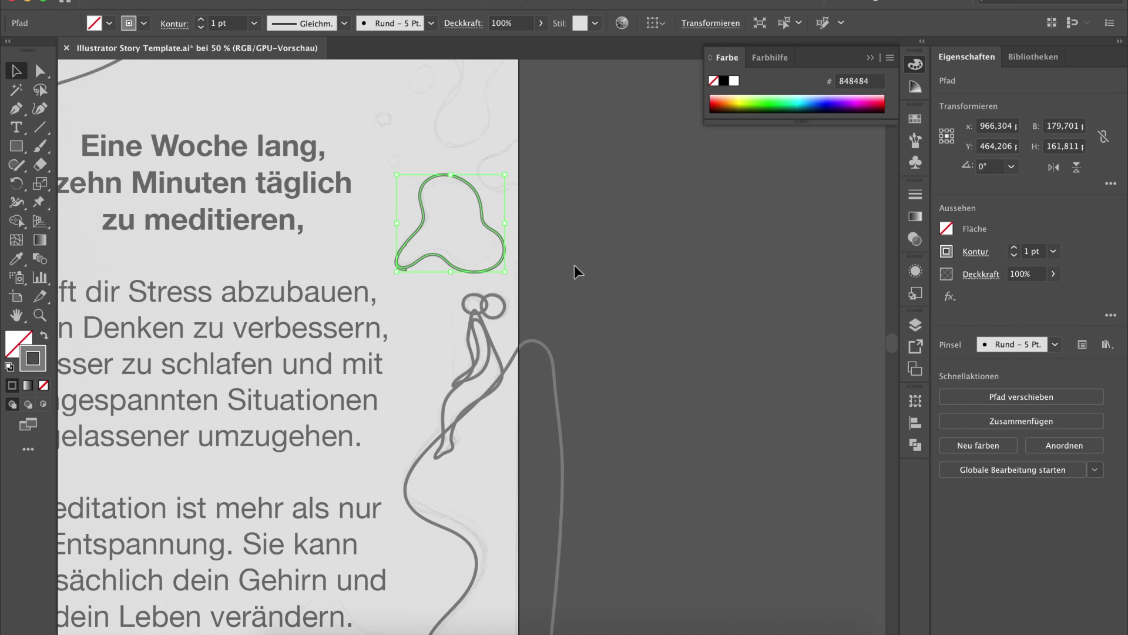
pyautogui.scroll(3, 570, 262)
pyautogui.keyDown('super'); pyautogui.click(450, 323); pyautogui.keyUp('super')
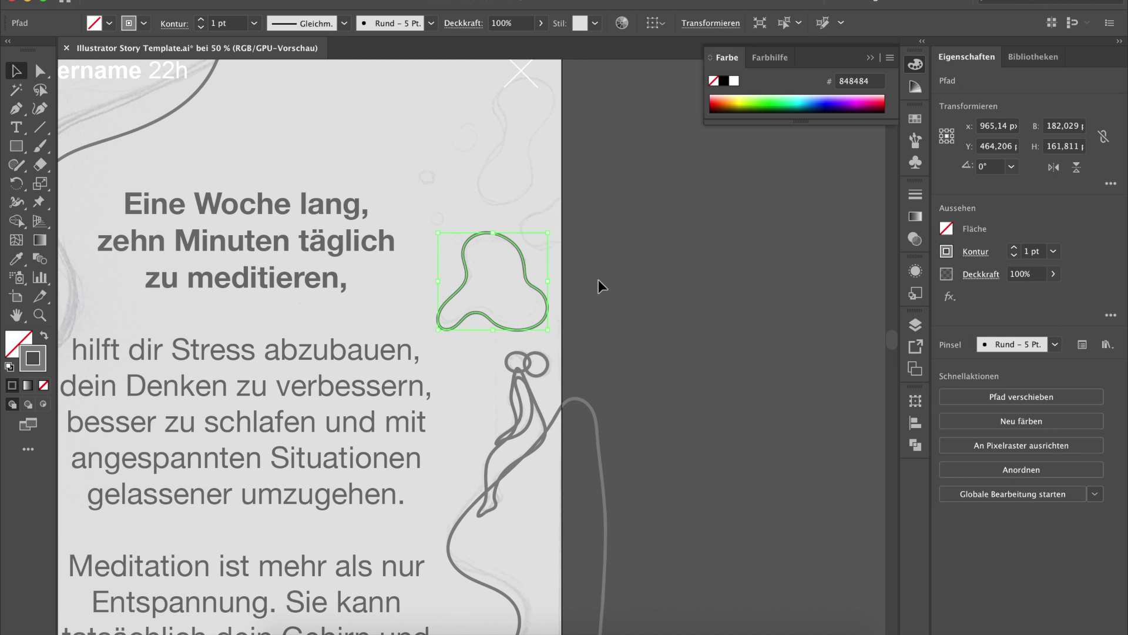
pyautogui.keyDown('super'); pyautogui.click(596, 288); pyautogui.keyUp('super')
# - Inspect the small blob and the stem path under the mushroom blob
pyautogui.scroll(3, 590, 298)
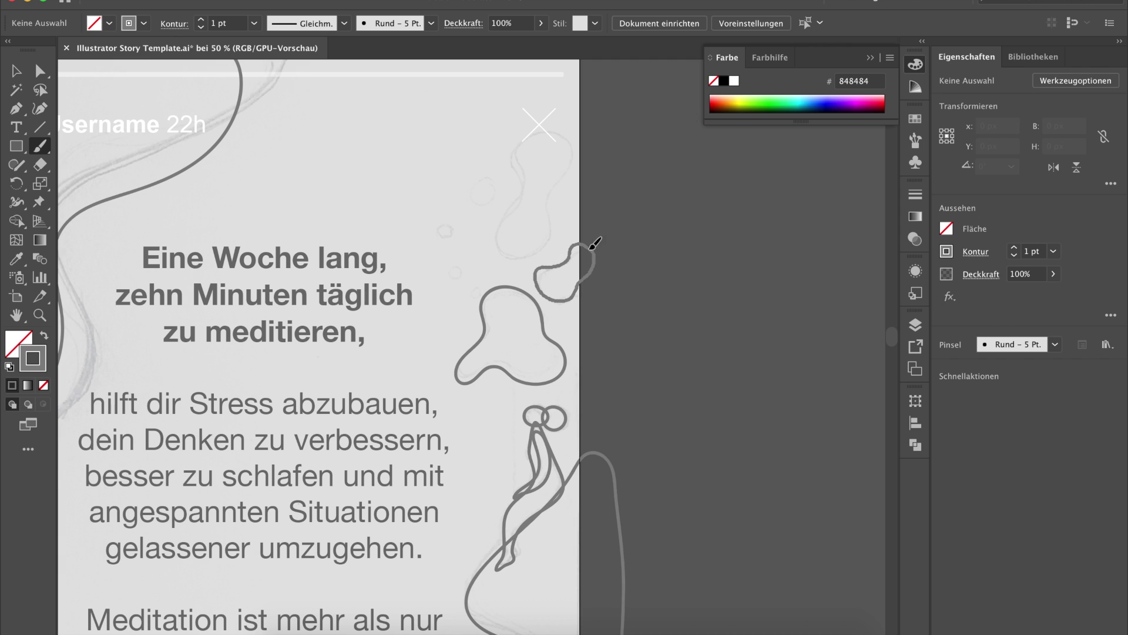
pyautogui.keyDown('super'); pyautogui.click(594, 250); pyautogui.keyUp('super')
pyautogui.keyDown('super'); pyautogui.click(606, 288); pyautogui.keyUp('super')
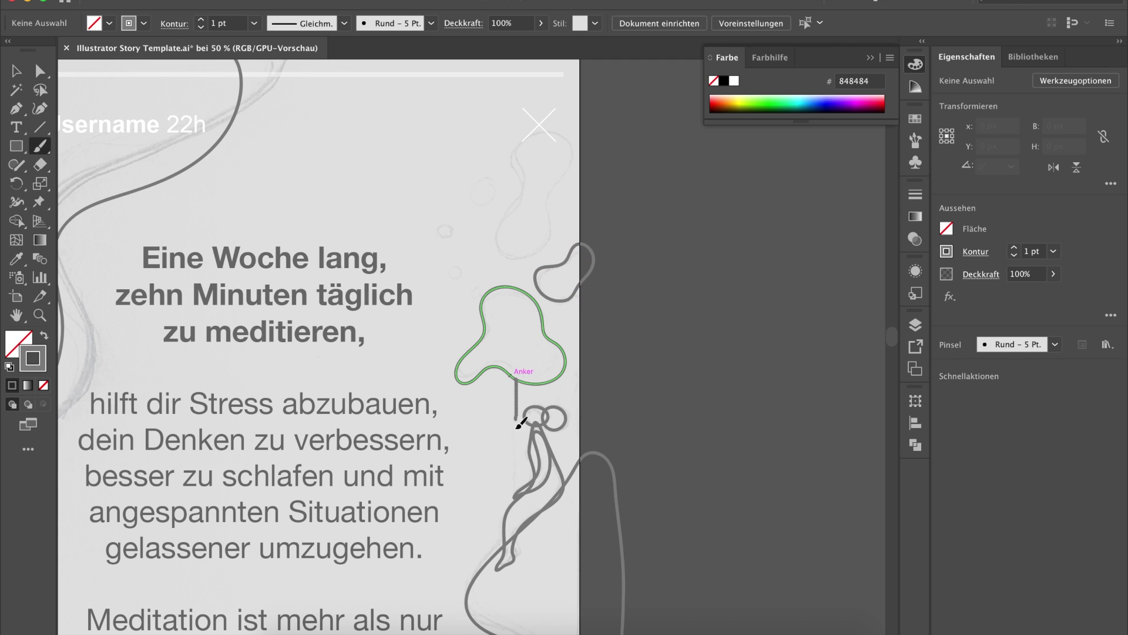
pyautogui.keyDown('super'); pyautogui.click(517, 481); pyautogui.keyUp('super')
pyautogui.keyDown('super'); pyautogui.click(650, 339); pyautogui.keyUp('super')
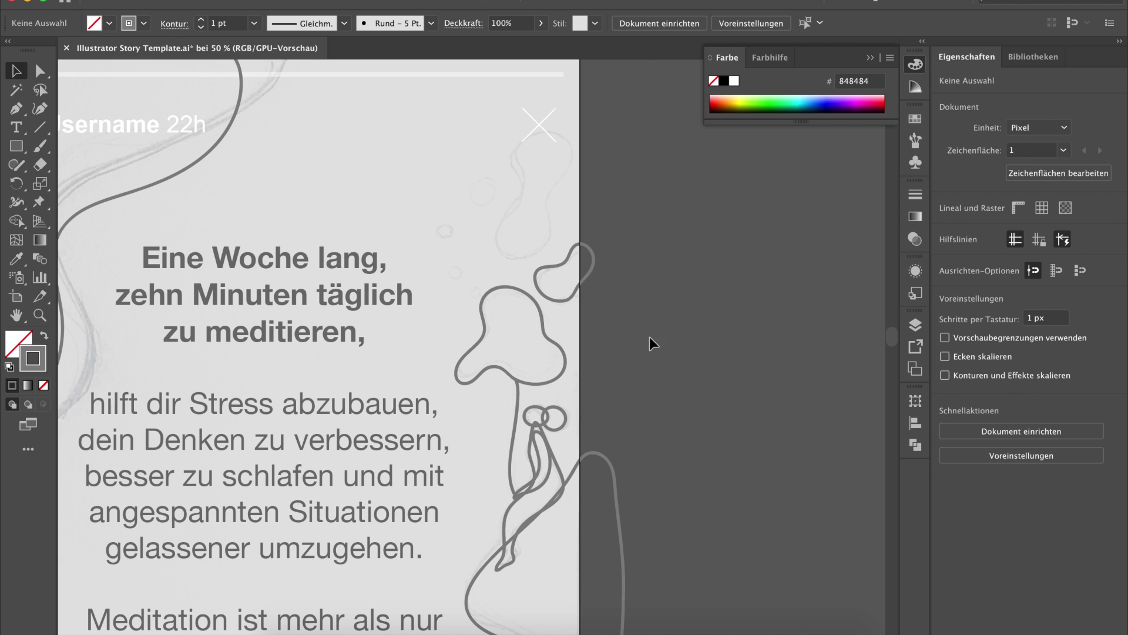
pyautogui.keyDown('super'); pyautogui.click(537, 411); pyautogui.keyUp('super')
# - Draw a vertical stem line under the mushroom blob with the Rund - 5 Pt. brush
pyautogui.press('super+shift+a')
pyautogui.press('\\')
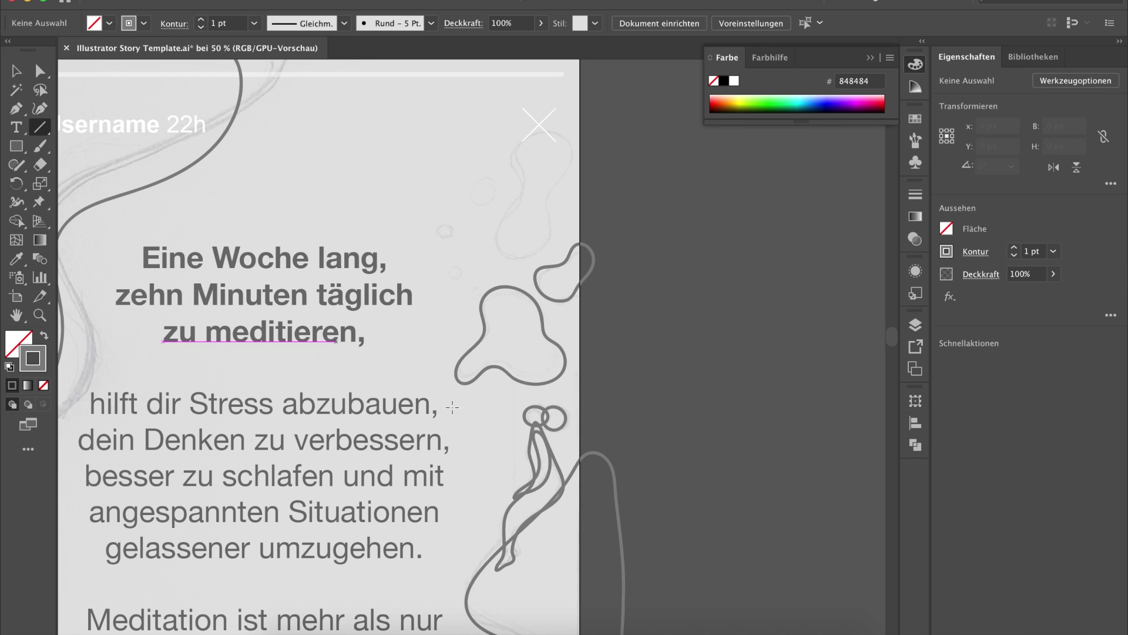
pyautogui.moveTo(510, 375); pyautogui.dragTo(510, 494)
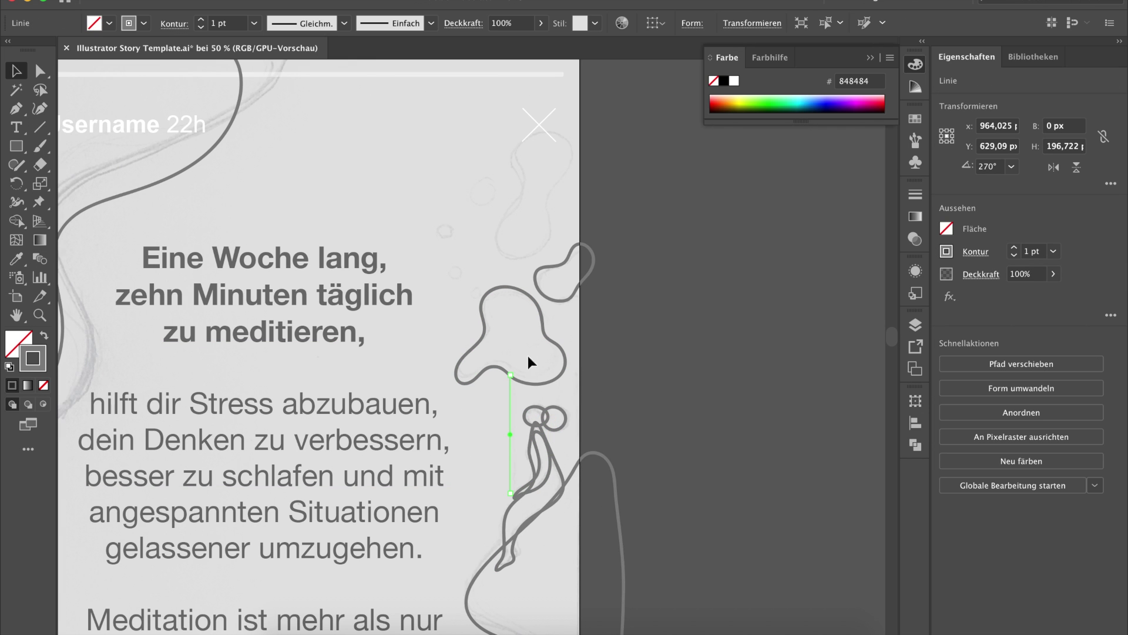
pyautogui.click(405, 24)
pyautogui.click(297, 45)
pyautogui.click(654, 447)
pyautogui.moveTo(509, 415); pyautogui.dragTo(514, 420)
pyautogui.click(667, 395)
# - Trace two small blobs near the top-right corner
pyautogui.scroll(3, 671, 352)
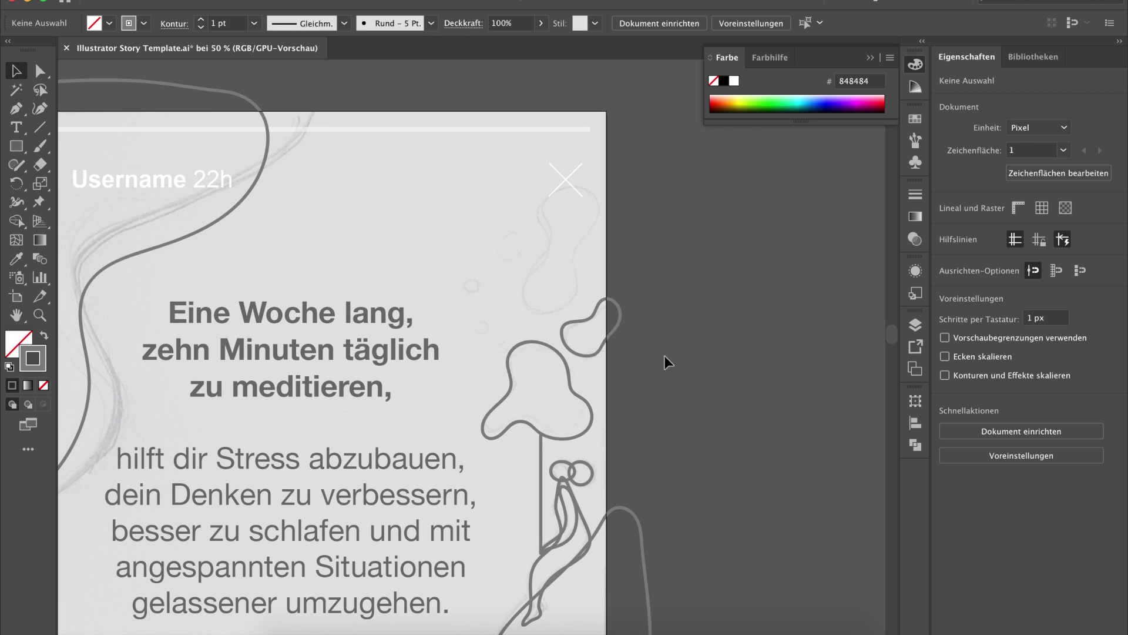
pyautogui.press('b')
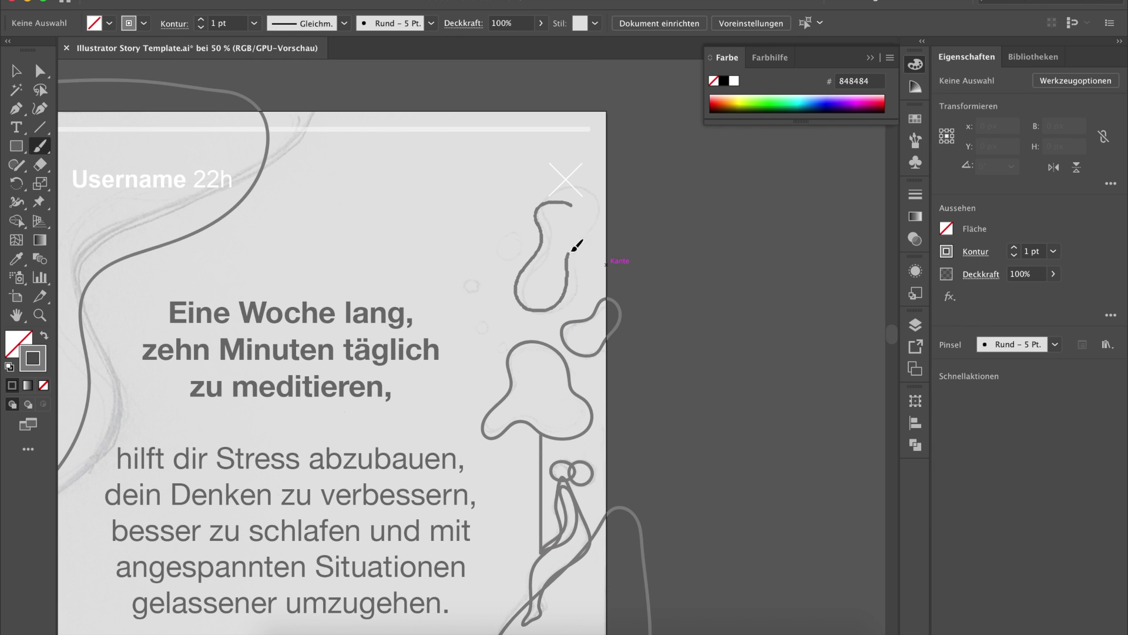
pyautogui.moveTo(580, 203); pyautogui.dragTo(577, 207)
pyautogui.keyDown('ctrl'); pyautogui.click(530, 263); pyautogui.keyUp('ctrl')
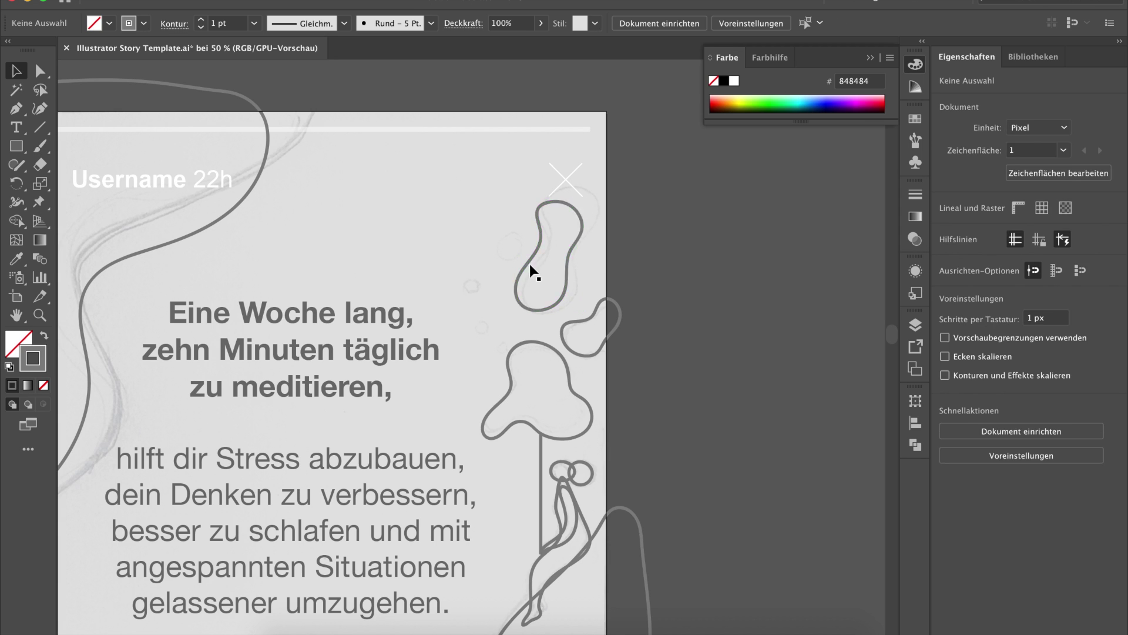
pyautogui.moveTo(522, 247); pyautogui.dragTo(519, 237)
pyautogui.press('v')
pyautogui.click(644, 244)
# - Delete the badly drawn small blob and redraw it as a closed shape
pyautogui.click(520, 258)
pyautogui.press('Delete')
pyautogui.press('b')
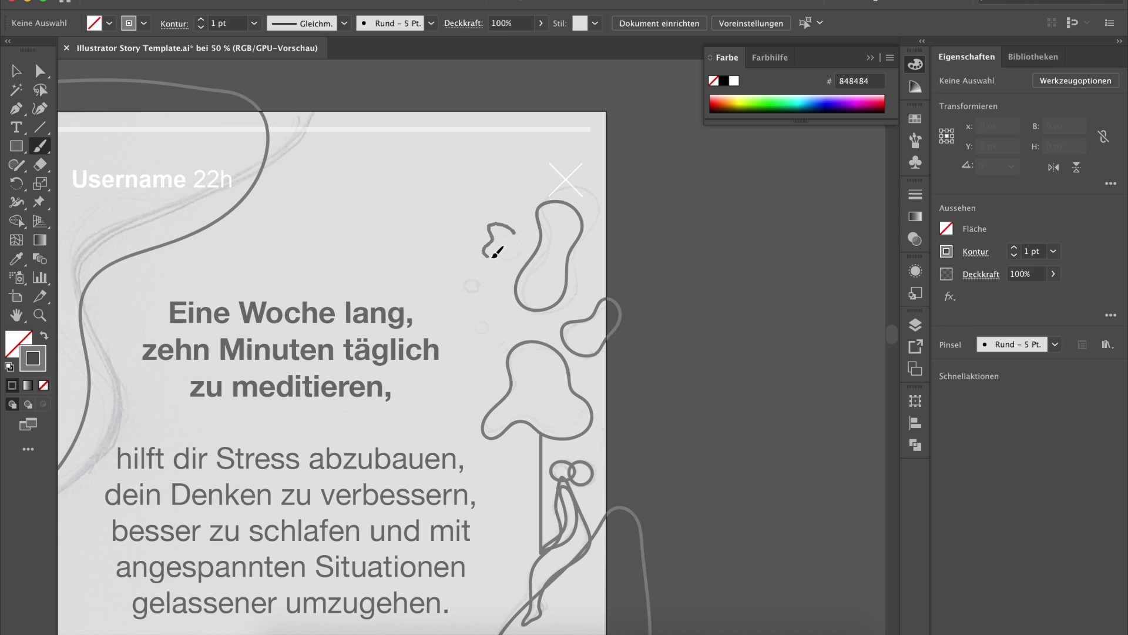
pyautogui.moveTo(494, 254); pyautogui.dragTo(504, 253)
pyautogui.press('v')
pyautogui.click(581, 287)
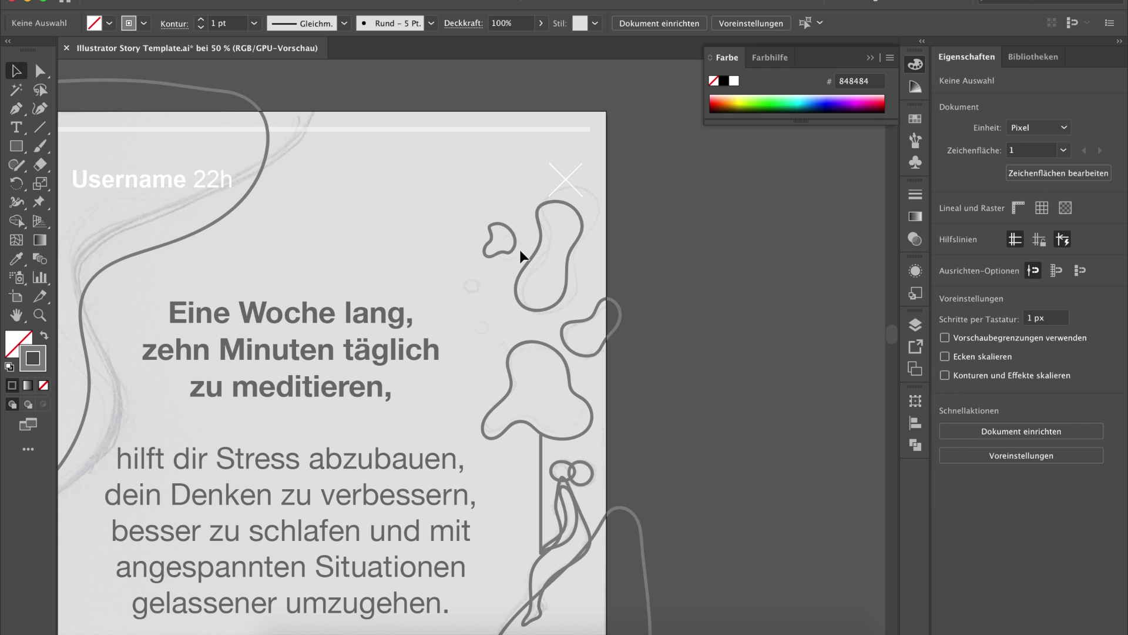
# - Trace a small blob left of the tall upright blob
pyautogui.hotkey('ctrl', '+')
pyautogui.hotkey('ctrl', '+')
pyautogui.doubleClick(40, 146)
pyautogui.click(671, 414)
pyautogui.scroll(3, 545, 217)
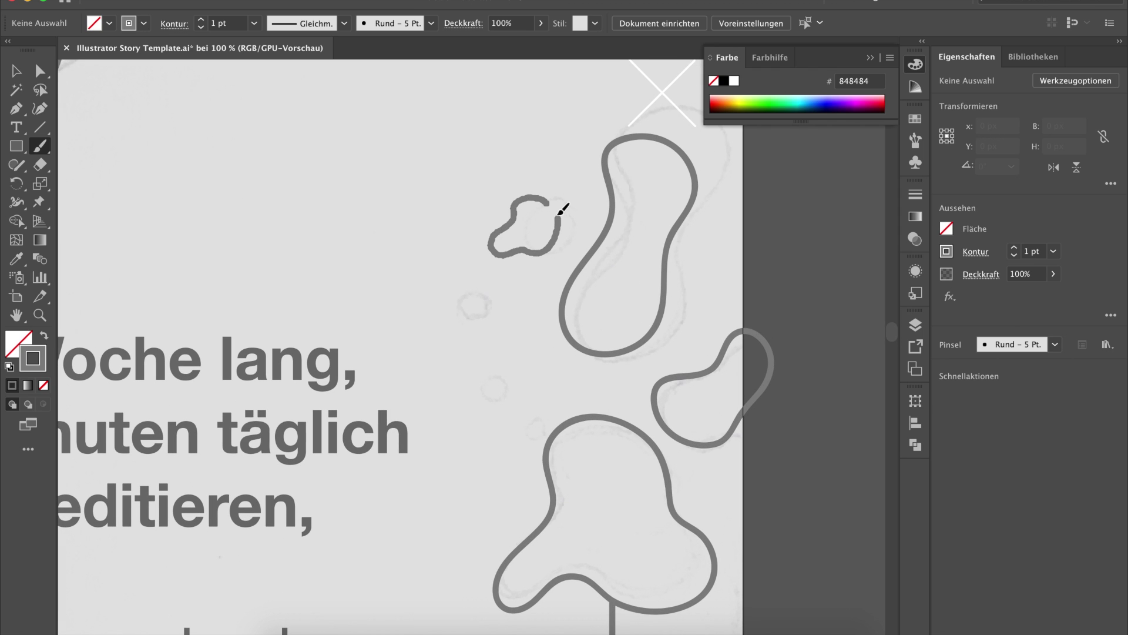
pyautogui.moveTo(564, 214); pyautogui.dragTo(549, 201)
pyautogui.press('v')
pyautogui.click(552, 263)
# - Trace another small blob below it and zoom out to the whole story
pyautogui.press('b')
pyautogui.moveTo(491, 296); pyautogui.dragTo(489, 294)
pyautogui.press('v')
pyautogui.click(750, 276)
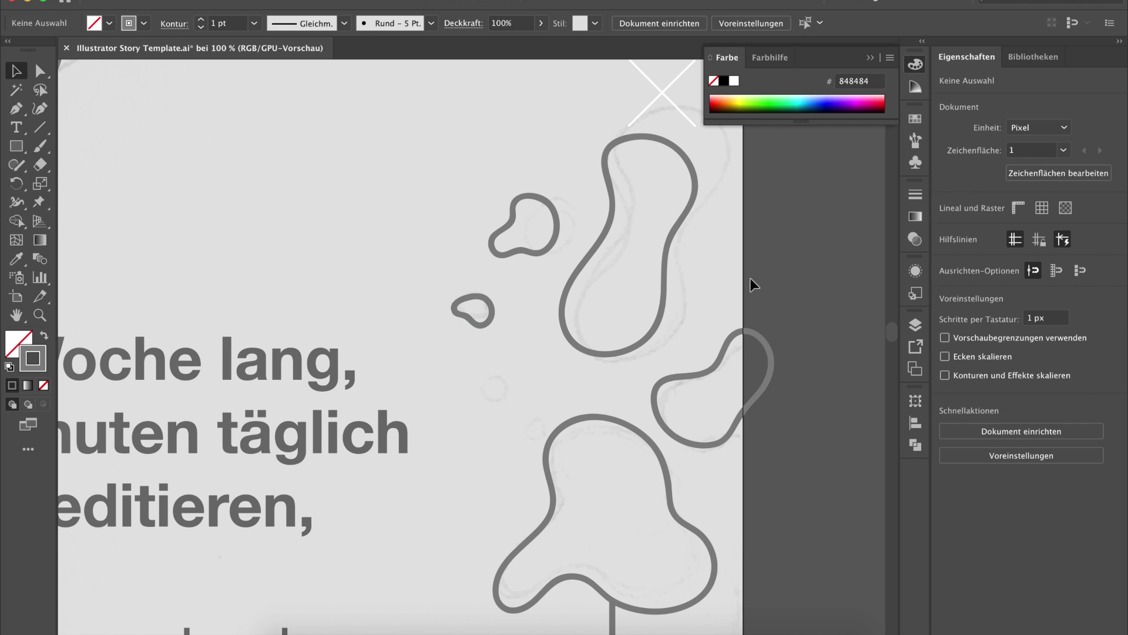
pyautogui.hotkey('ctrl', '-')
pyautogui.hotkey('ctrl', '-')
pyautogui.hotkey('ctrl', '-')
pyautogui.hotkey('ctrl', '-')
pyautogui.hotkey('ctrl', '-')
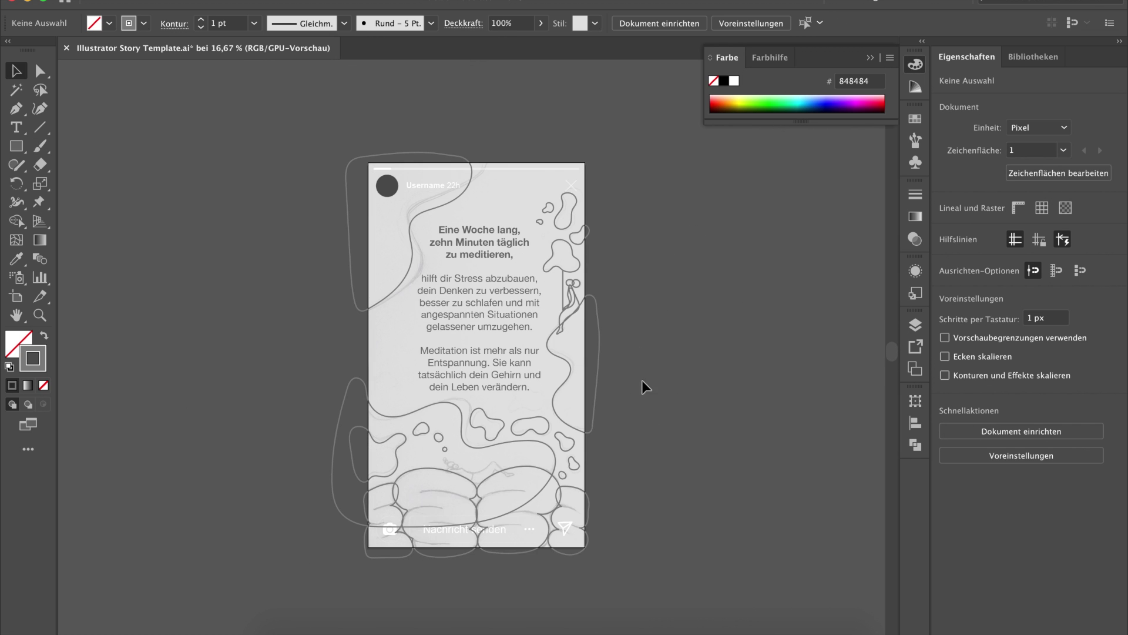
# - Trace the seated figure's body and legs with the Paintbrush, then lower the brush smoothness
pyautogui.hotkey('ctrl', '+')
pyautogui.hotkey('ctrl', '+')
pyautogui.hotkey('ctrl', '+')
pyautogui.hotkey('ctrl', '+')
pyautogui.hotkey('ctrl', '+')
pyautogui.press('b')
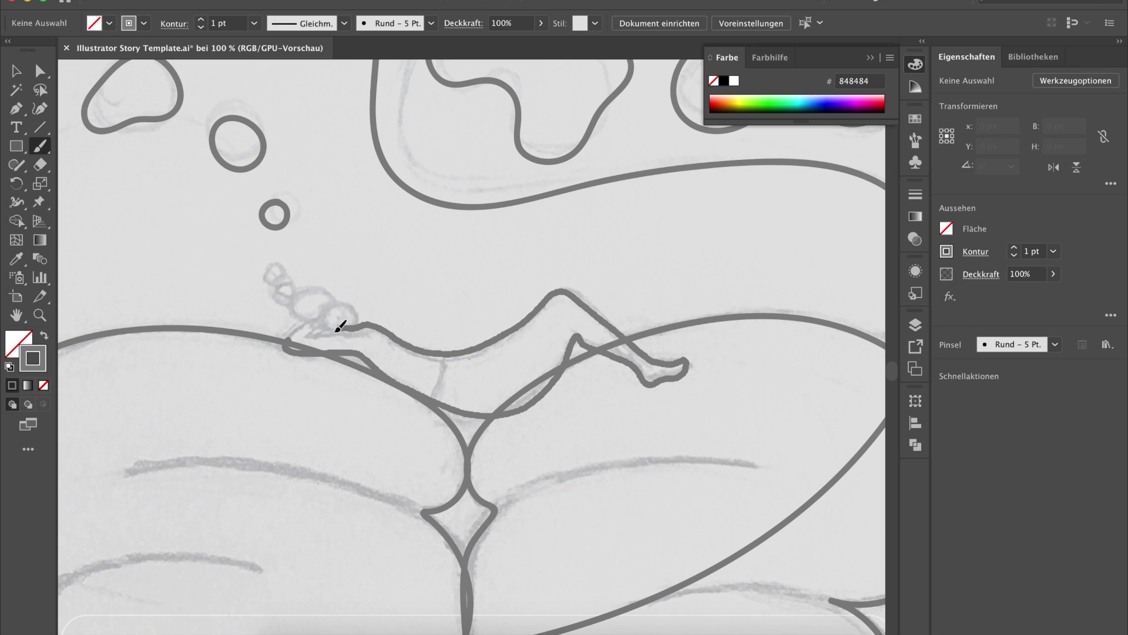
pyautogui.moveTo(300, 326); pyautogui.dragTo(287, 345)
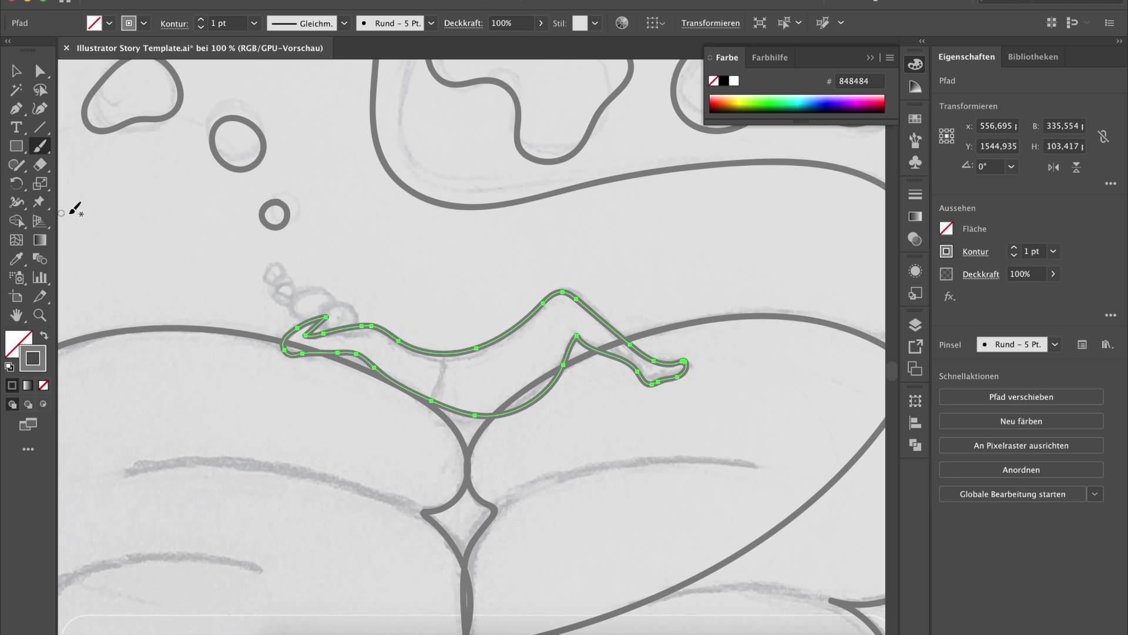
pyautogui.doubleClick(40, 146)
pyautogui.moveTo(565, 247); pyautogui.dragTo(503, 247)
pyautogui.click(648, 422)
# - Reshape the lower edge of the figure outline by dragging its anchor points
pyautogui.press('v')
pyautogui.click(403, 294)
pyautogui.hscroll(-2, 403, 295)
pyautogui.press('a')
pyautogui.click(399, 372)
pyautogui.click(389, 364)
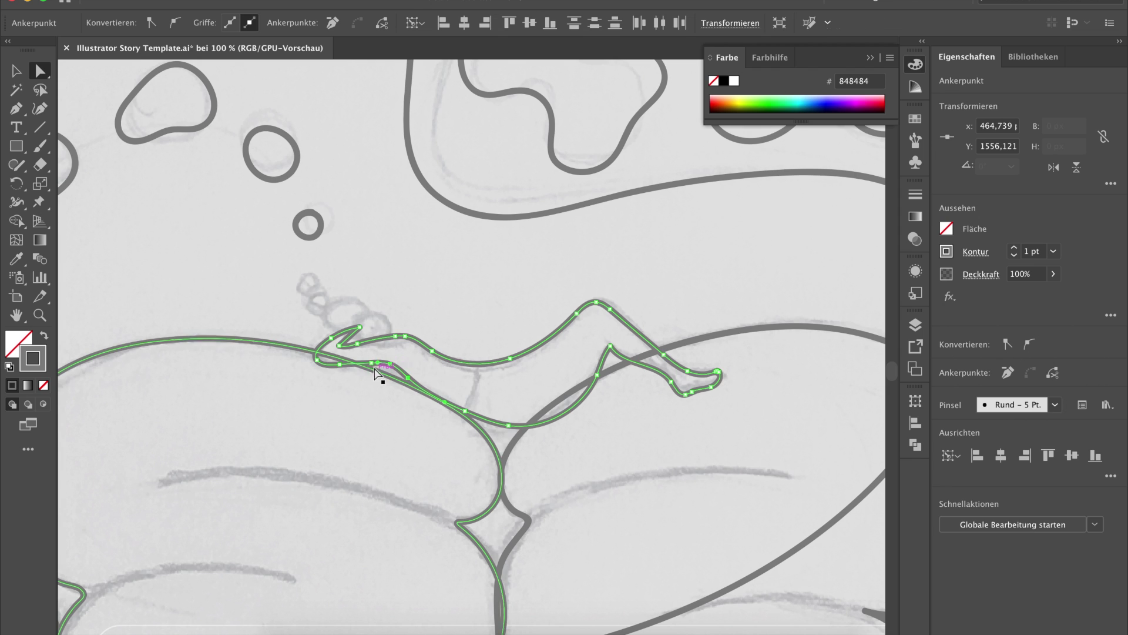
pyautogui.moveTo(378, 363)
pyautogui.mouseDown()
pyautogui.moveTo(360, 364)
pyautogui.moveTo(403, 380)
pyautogui.mouseUp()
pyautogui.click(338, 394)
pyautogui.click(365, 371)
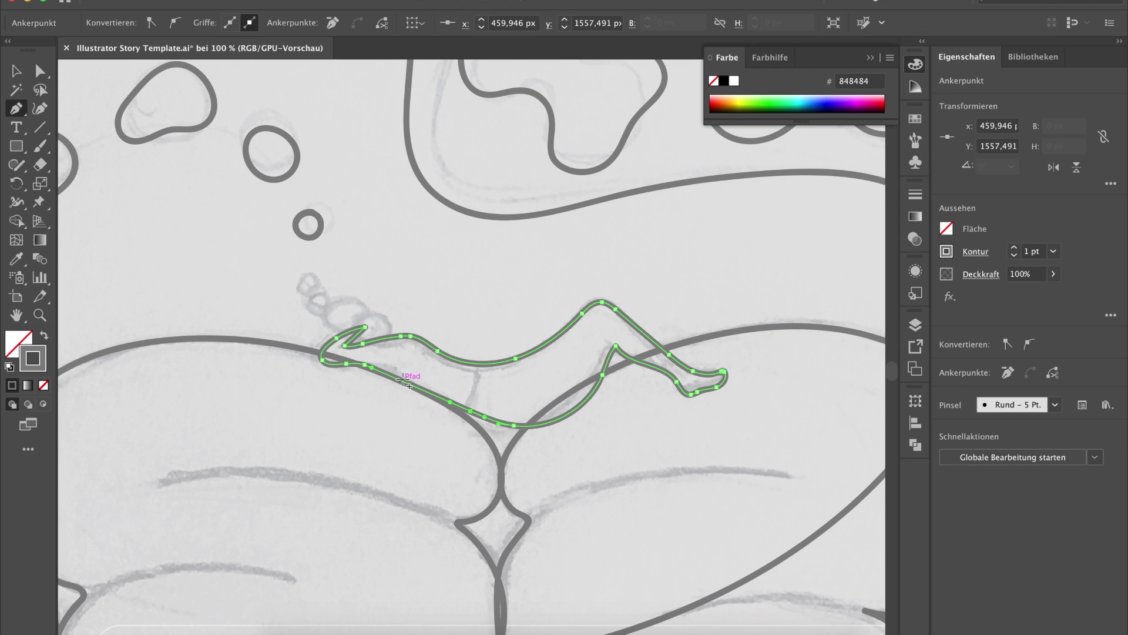
pyautogui.click(349, 419)
pyautogui.scroll(2, 326, 432)
pyautogui.press('b')
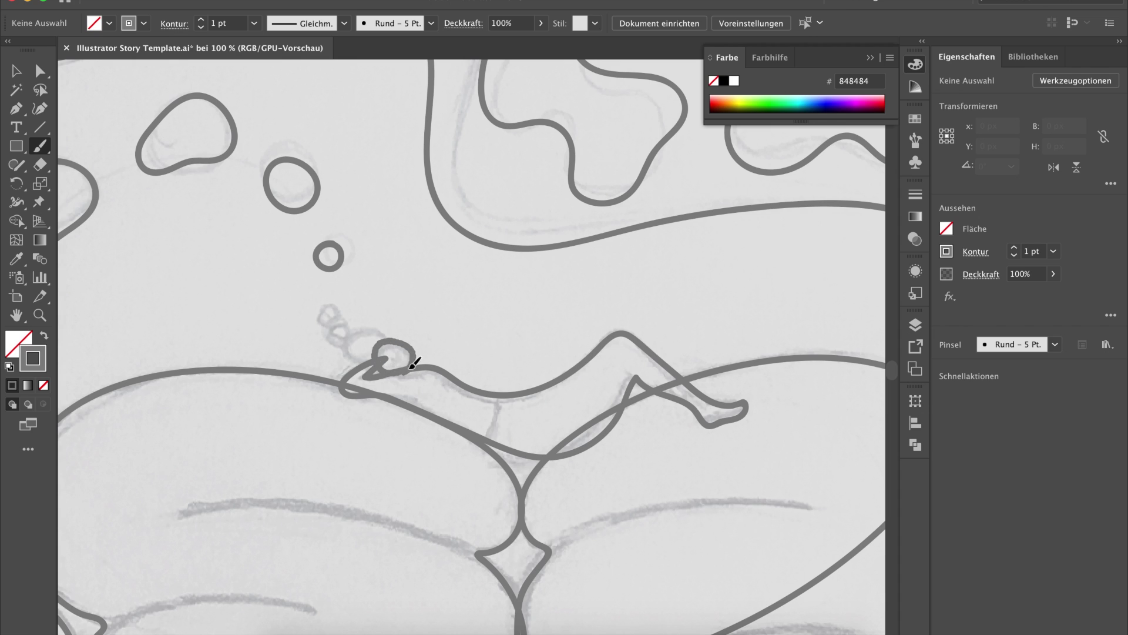
# - Replace the hand-drawn head loop with a small ellipse for the figure's head
pyautogui.moveTo(412, 364); pyautogui.dragTo(404, 369)
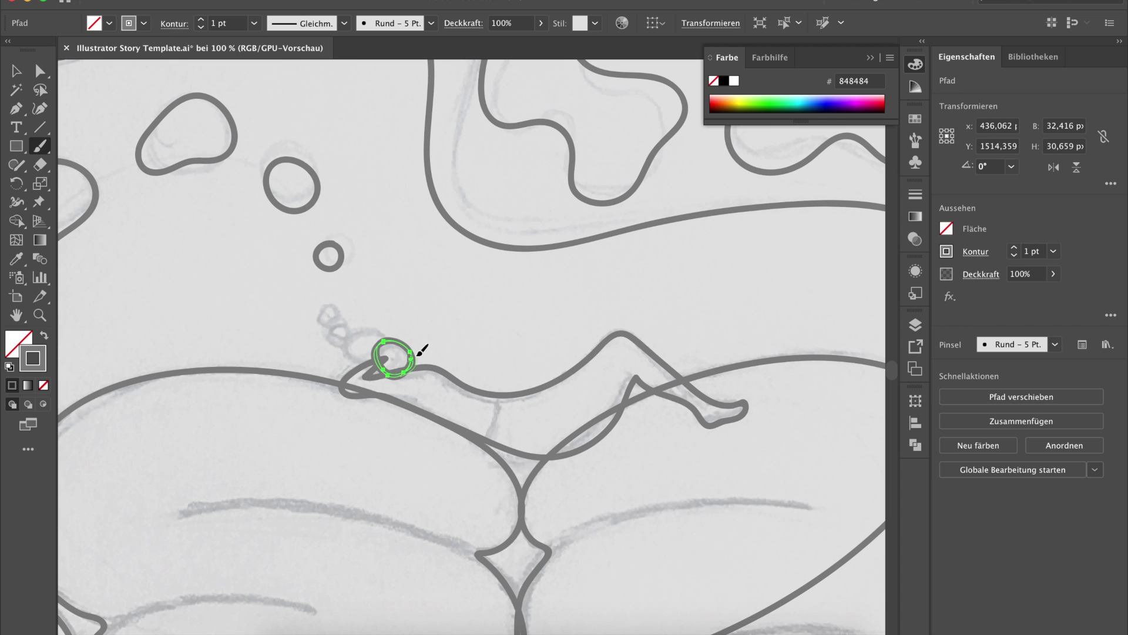
pyautogui.press('v')
pyautogui.hotkey('ctrl', 'z')
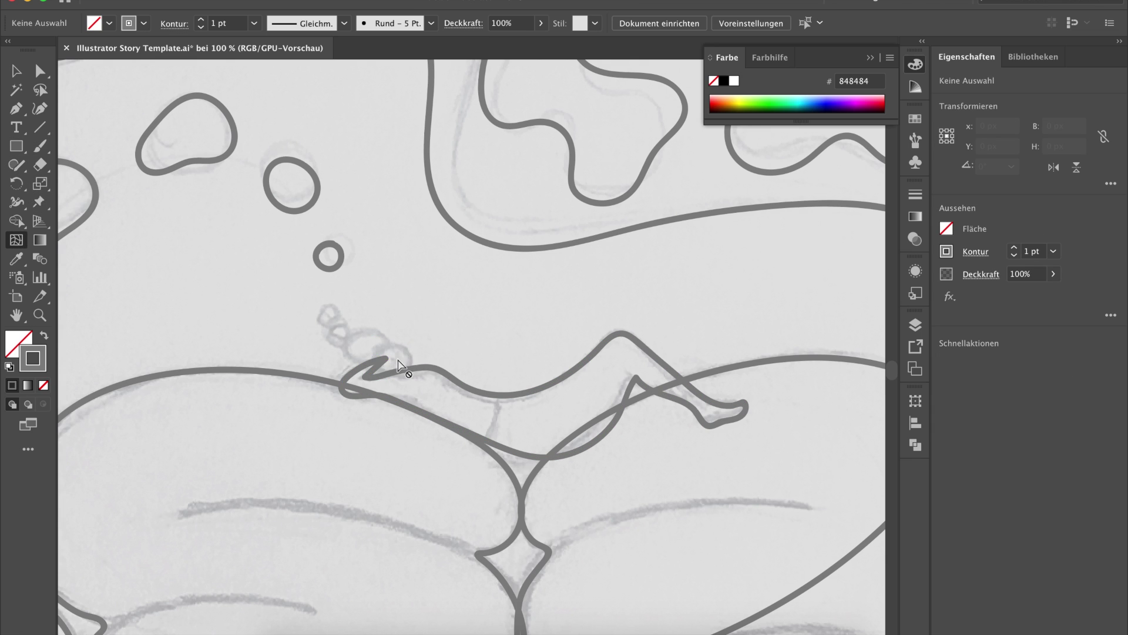
pyautogui.moveTo(15, 147); pyautogui.dragTo(69, 184)
pyautogui.click(69, 184)
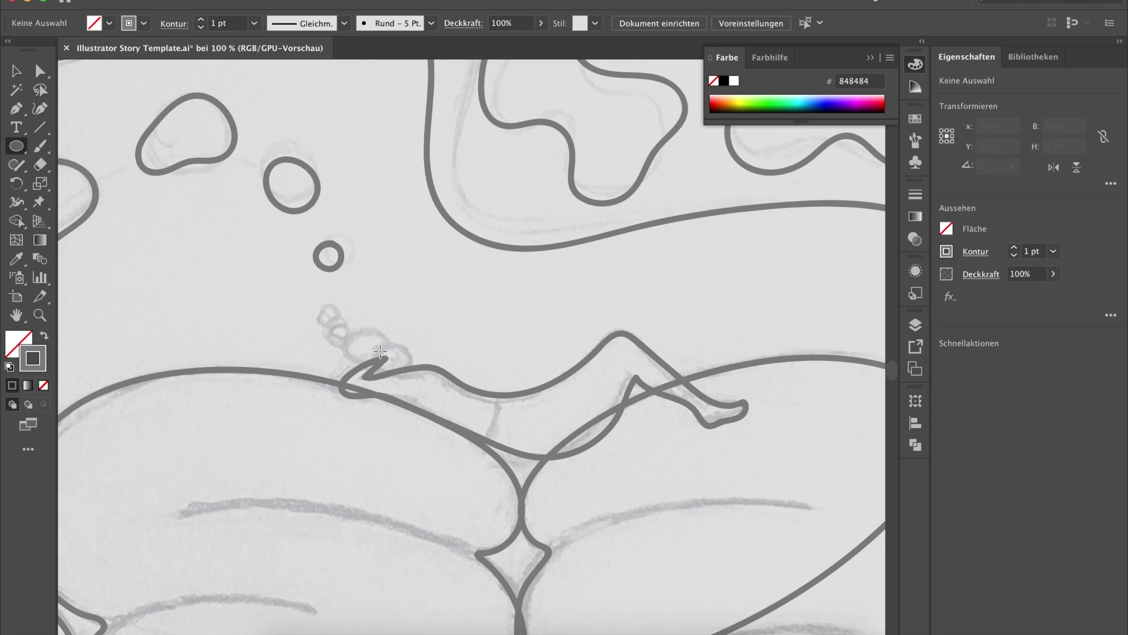
pyautogui.scroll(-1, 378, 353)
pyautogui.moveTo(383, 328); pyautogui.dragTo(424, 369)
# - Apply the Rund - 5 Pt. brush to the head circle and rotate it slightly
pyautogui.click(431, 23)
pyautogui.click(298, 63)
pyautogui.press('v')
pyautogui.moveTo(430, 324); pyautogui.dragTo(411, 336)
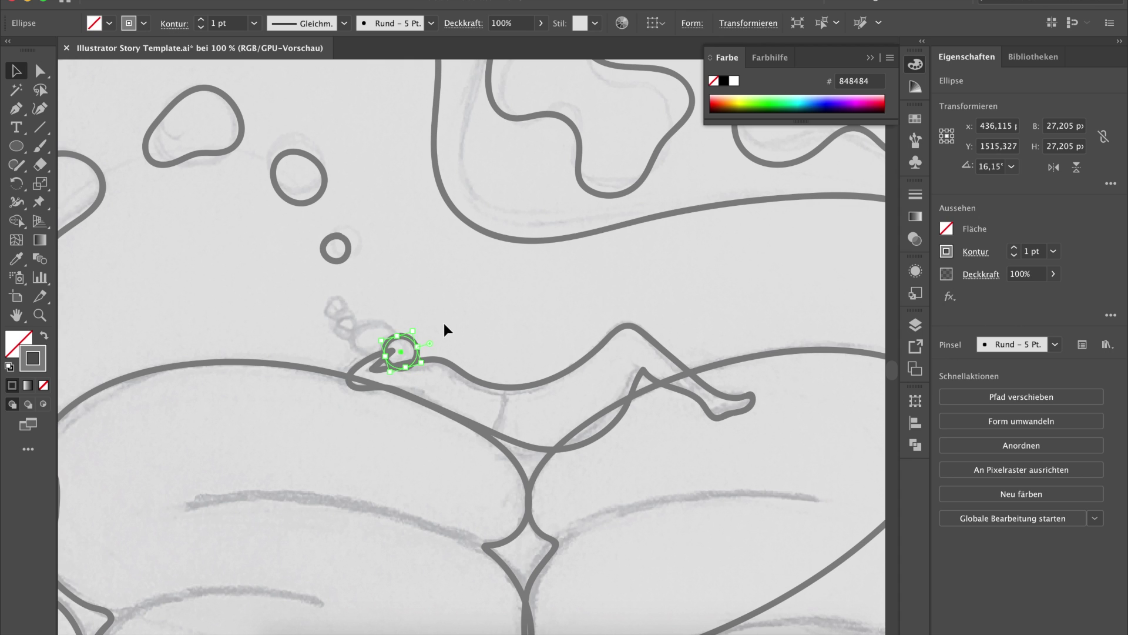
pyautogui.click(443, 322)
pyautogui.scroll(2, 443, 322)
pyautogui.press('b')
# - Draw and undo a trial stroke beside the head, then review the small circle above it
pyautogui.moveTo(390, 363)
pyautogui.mouseDown()
pyautogui.moveTo(433, 357)
pyautogui.moveTo(400, 367)
pyautogui.moveTo(427, 347)
pyautogui.mouseUp()
pyautogui.hotkey('ctrl', 'z')
pyautogui.keyDown('ctrl'); pyautogui.click(407, 327); pyautogui.keyUp('ctrl')
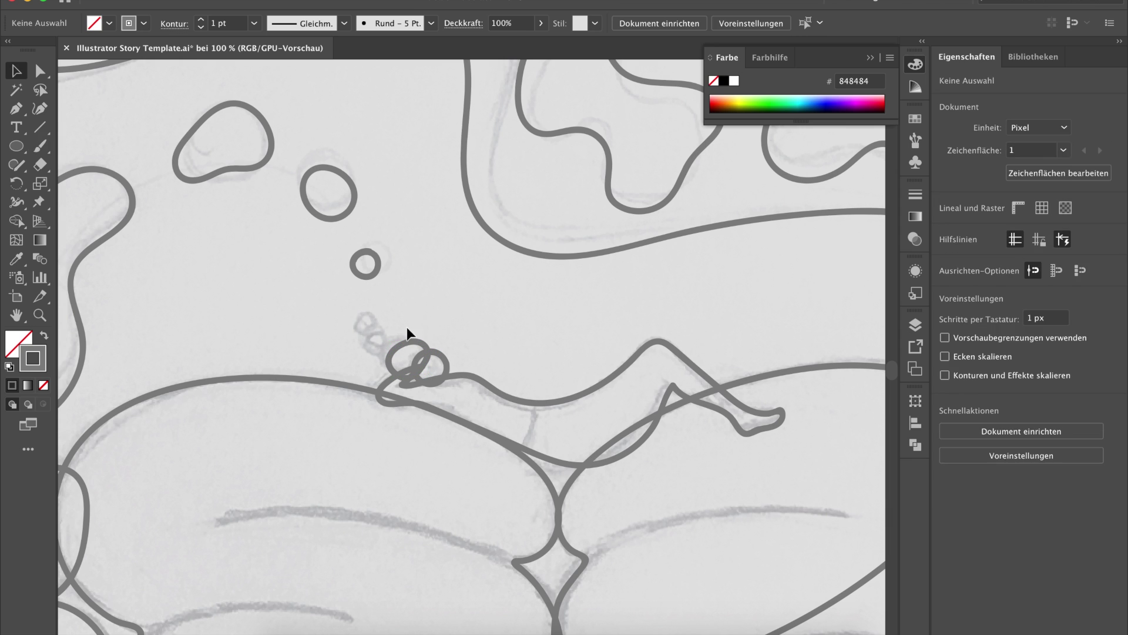
pyautogui.keyDown('ctrl'); pyautogui.click(388, 330); pyautogui.keyUp('ctrl')
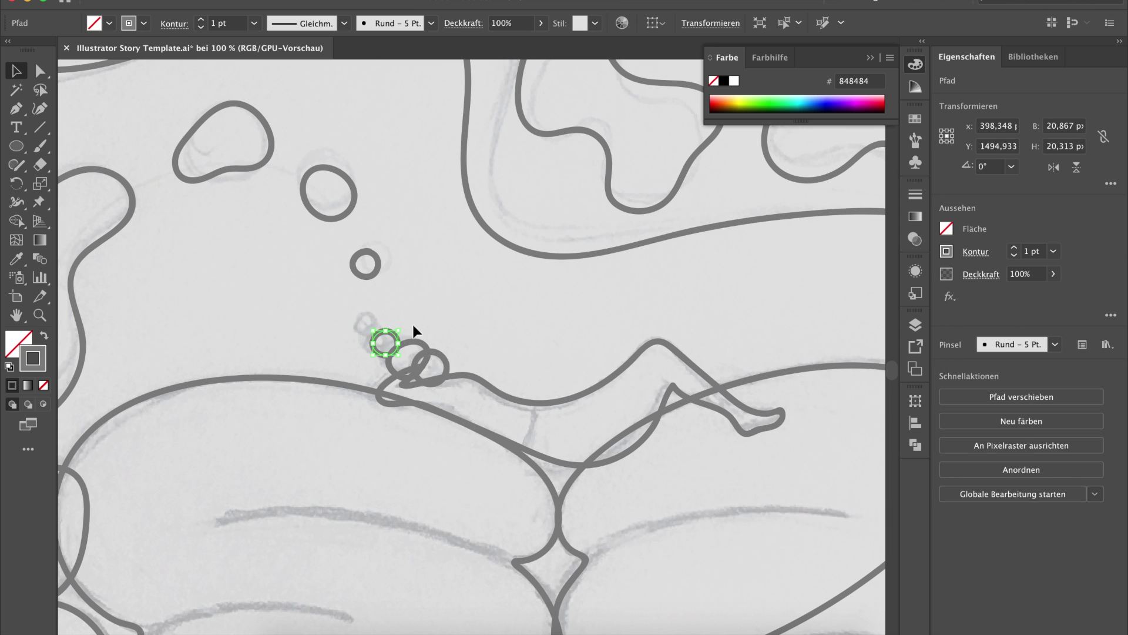
pyautogui.press('v')
pyautogui.click(398, 319)
pyautogui.hotkey('ctrl', '-')
pyautogui.hotkey('ctrl', '-')
pyautogui.hotkey('ctrl', '-')
pyautogui.hotkey('ctrl', '-')
pyautogui.hotkey('ctrl', '+')
pyautogui.hotkey('ctrl', '+')
pyautogui.hotkey('ctrl', '+')
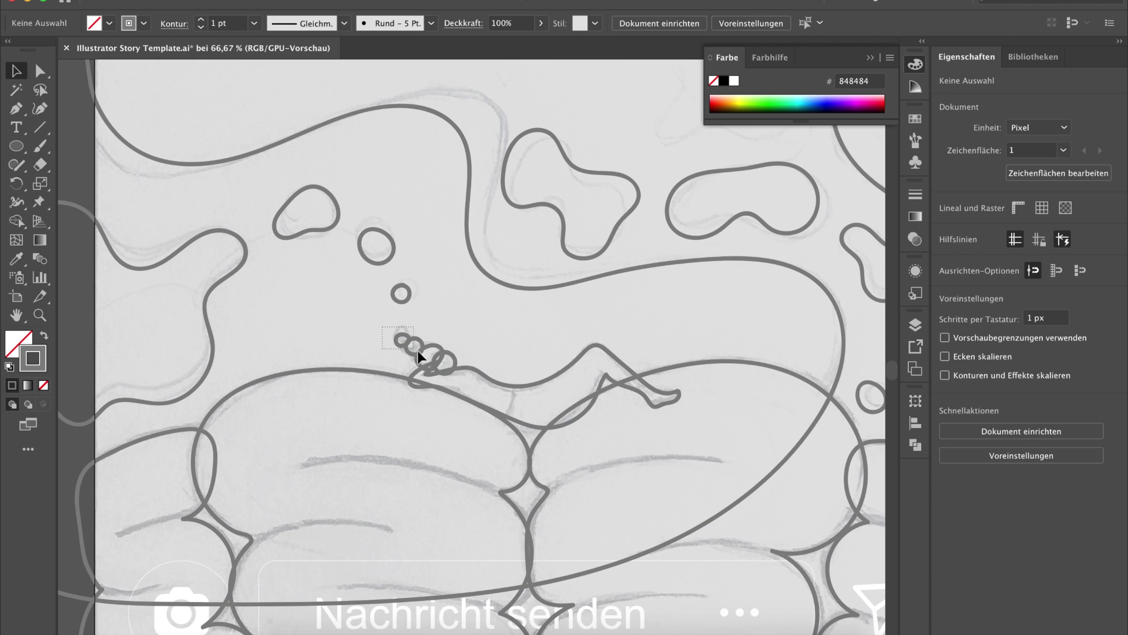
# - Check the circle chain path, zoom out to the whole artboard, and save the document
pyautogui.click(408, 344)
pyautogui.press('q')
pyautogui.press('v')
pyautogui.click(453, 312)
pyautogui.hotkey('ctrl', '+')
pyautogui.hotkey('ctrl', '+')
pyautogui.hotkey('ctrl', '-')
pyautogui.hotkey('ctrl', '-')
pyautogui.hotkey('ctrl', '-')
pyautogui.hotkey('ctrl', '-')
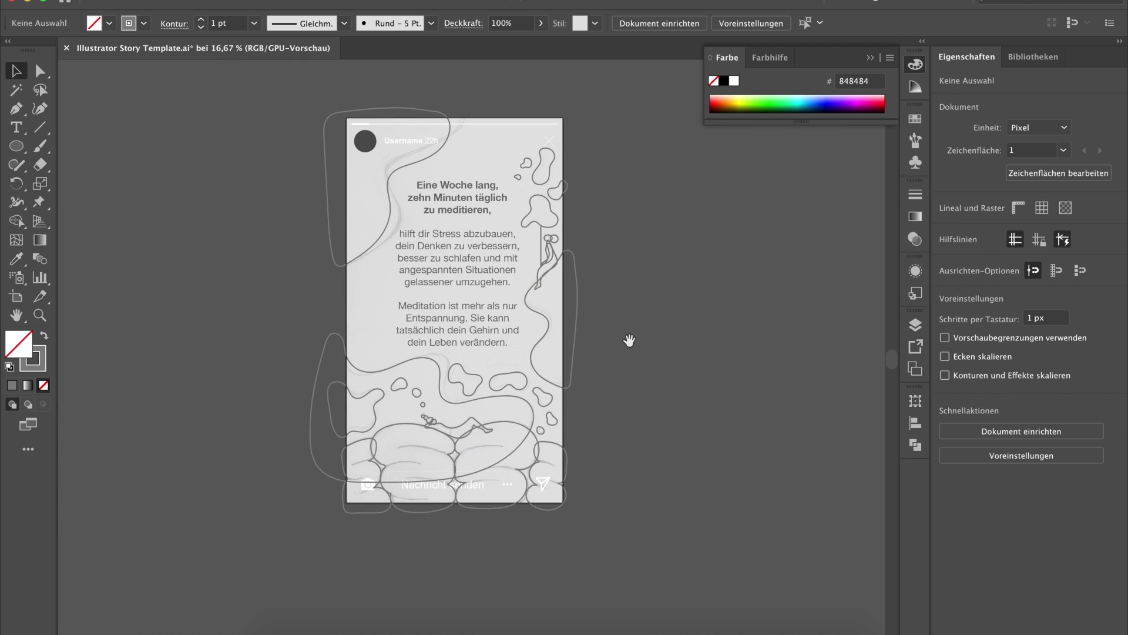
pyautogui.hotkey('ctrl', '-')
pyautogui.hotkey('ctrl', 's')
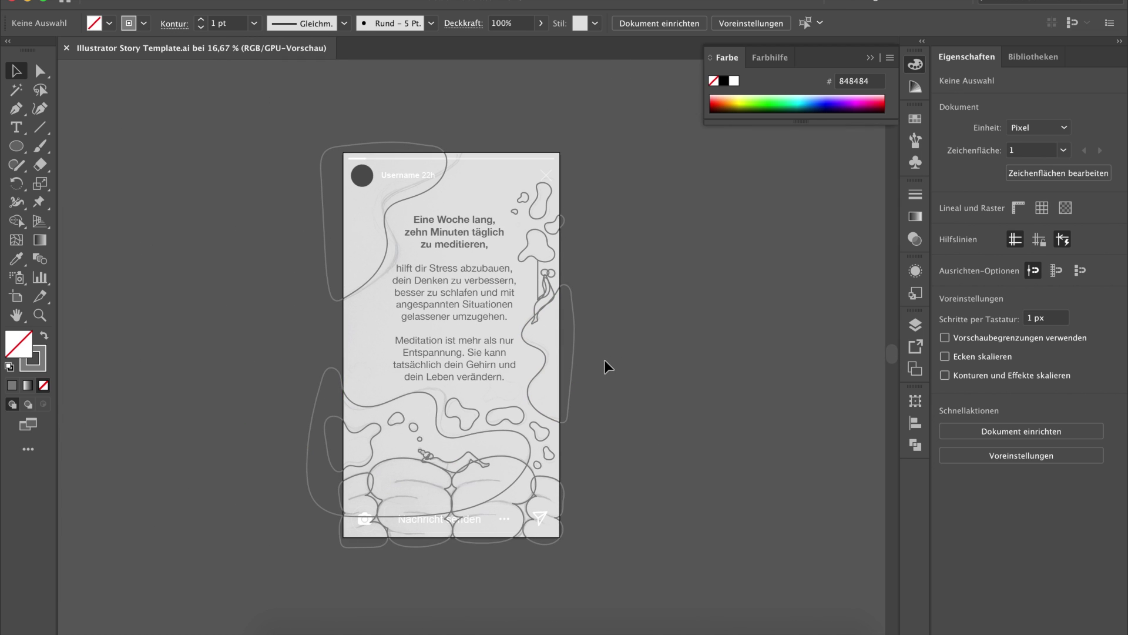
# - Expand the vertical stroke with Objekt > Aussehen umwandeln and show the Ebenen panel
pyautogui.click(538, 266)
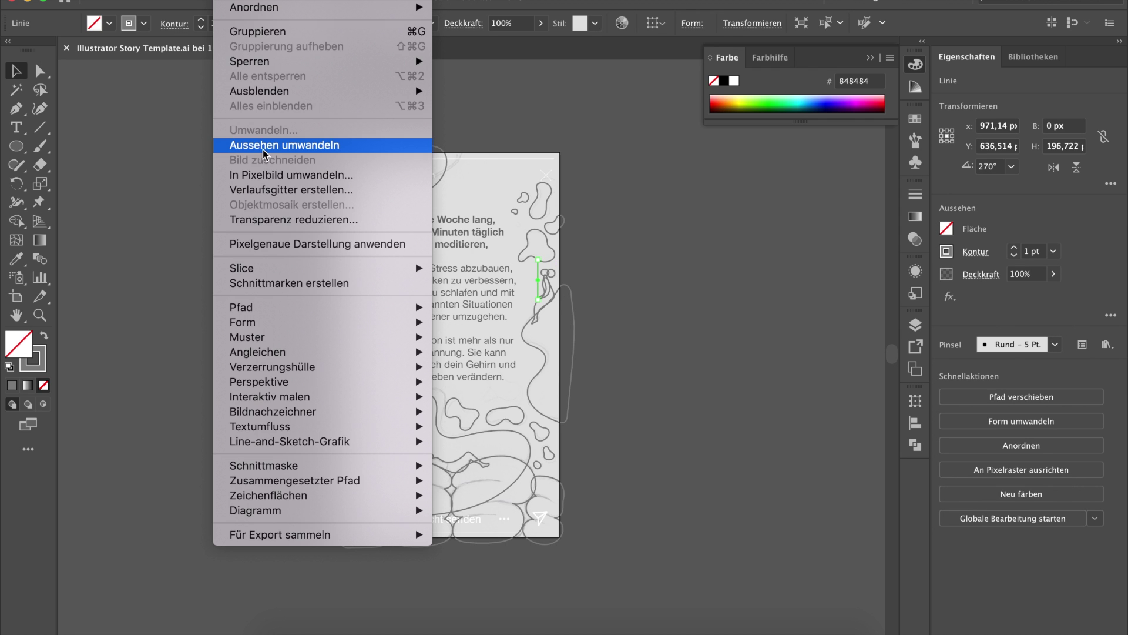
pyautogui.click(262, 146)
pyautogui.click(582, 286)
pyautogui.click(541, 282)
pyautogui.click(599, 287)
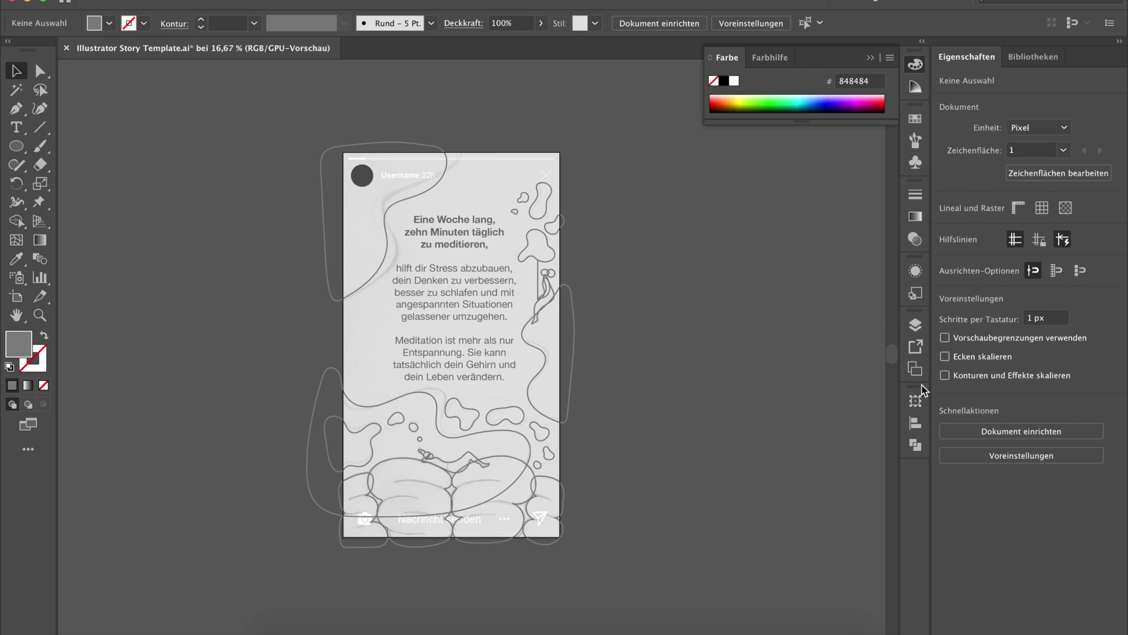
pyautogui.click(915, 324)
pyautogui.scroll(-10, 847, 447)
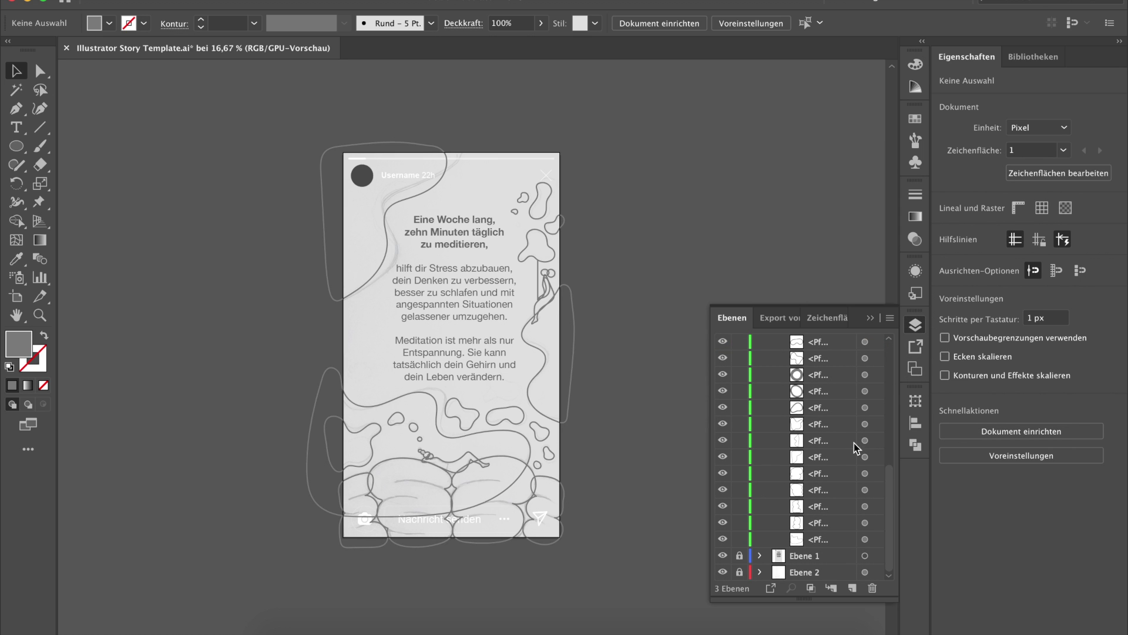
# - Make compound paths of the large top-left blob, the small left blob and the bubbles
pyautogui.click(322, 226)
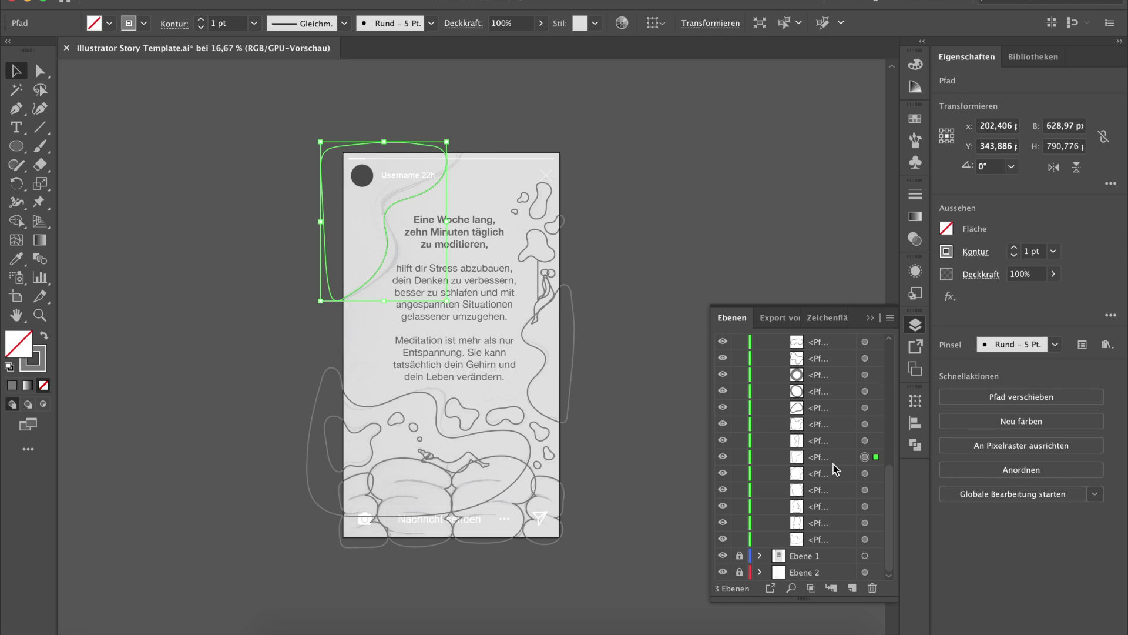
pyautogui.press('super+8')
pyautogui.click(377, 407)
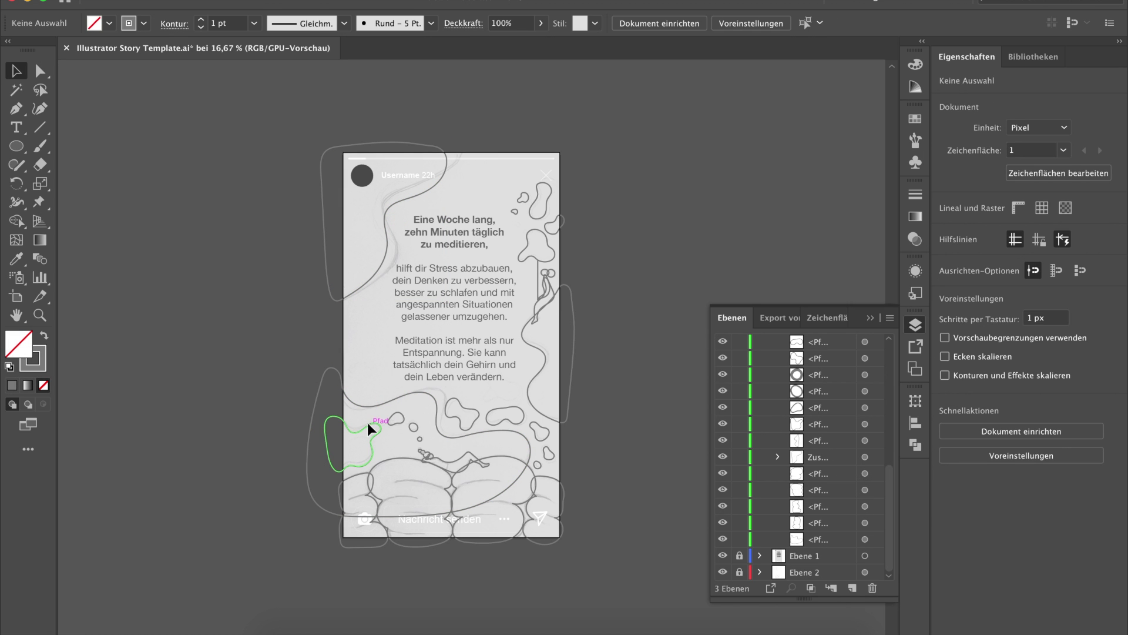
pyautogui.click(368, 422)
pyautogui.press('super+8')
pyautogui.click(382, 488)
pyautogui.press('super+8')
pyautogui.click(504, 464)
pyautogui.press('super+8')
# - Make compound paths of the lower wavy path, the right-side blobs and the mushroom blob
pyautogui.click(551, 476)
pyautogui.press('super+8')
pyautogui.click(517, 433)
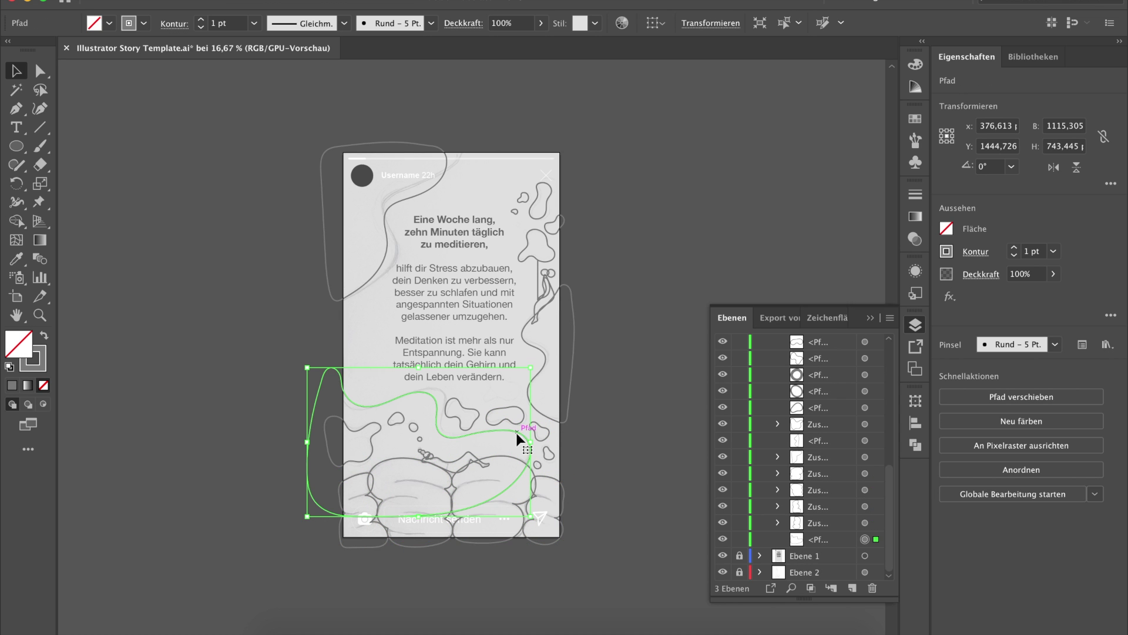
pyautogui.press('super+8')
pyautogui.click(541, 432)
pyautogui.press('super+8')
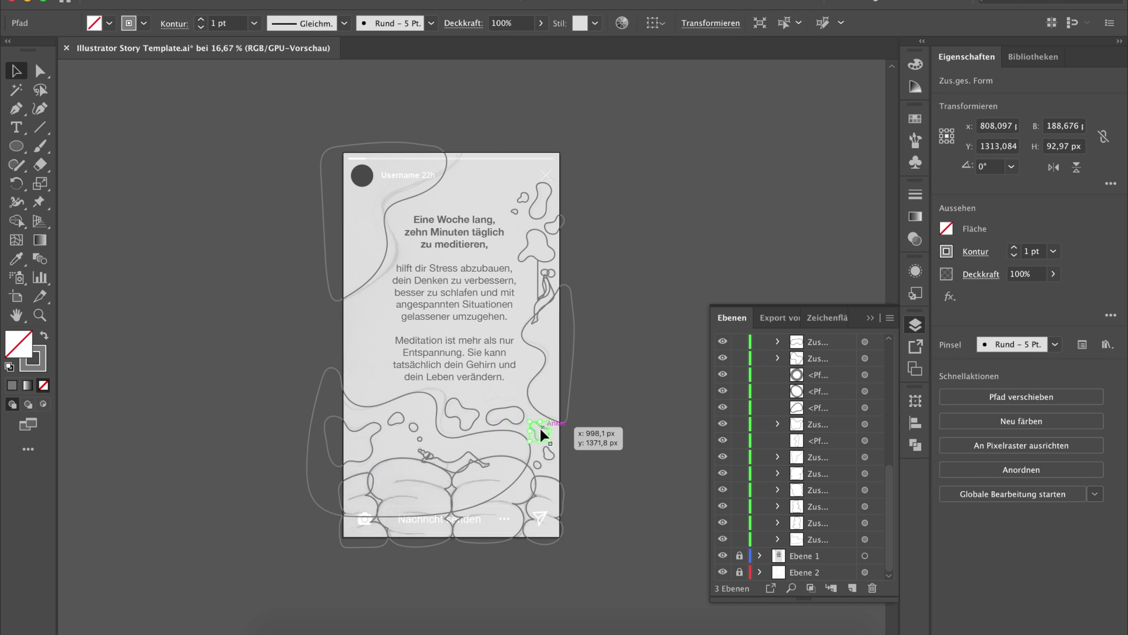
pyautogui.click(563, 415)
pyautogui.press('super+8')
pyautogui.click(538, 197)
pyautogui.click(555, 247)
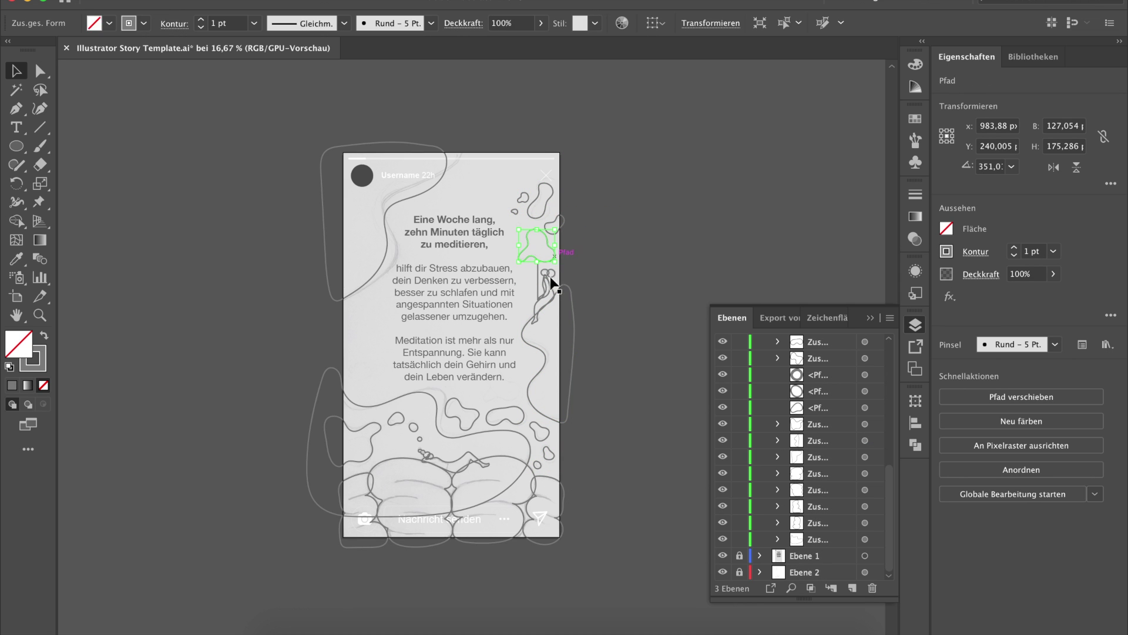
pyautogui.press('super+8')
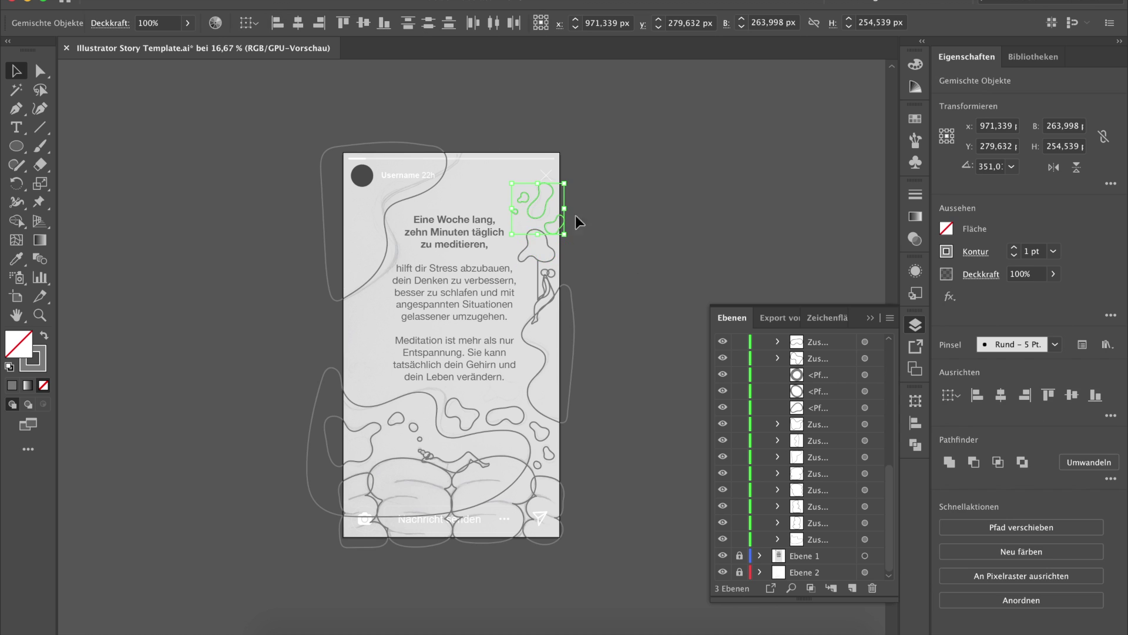
# - Check the top-right blobs and the shapes near the figure, undoing an accidental move
pyautogui.moveTo(588, 256); pyautogui.dragTo(514, 192)
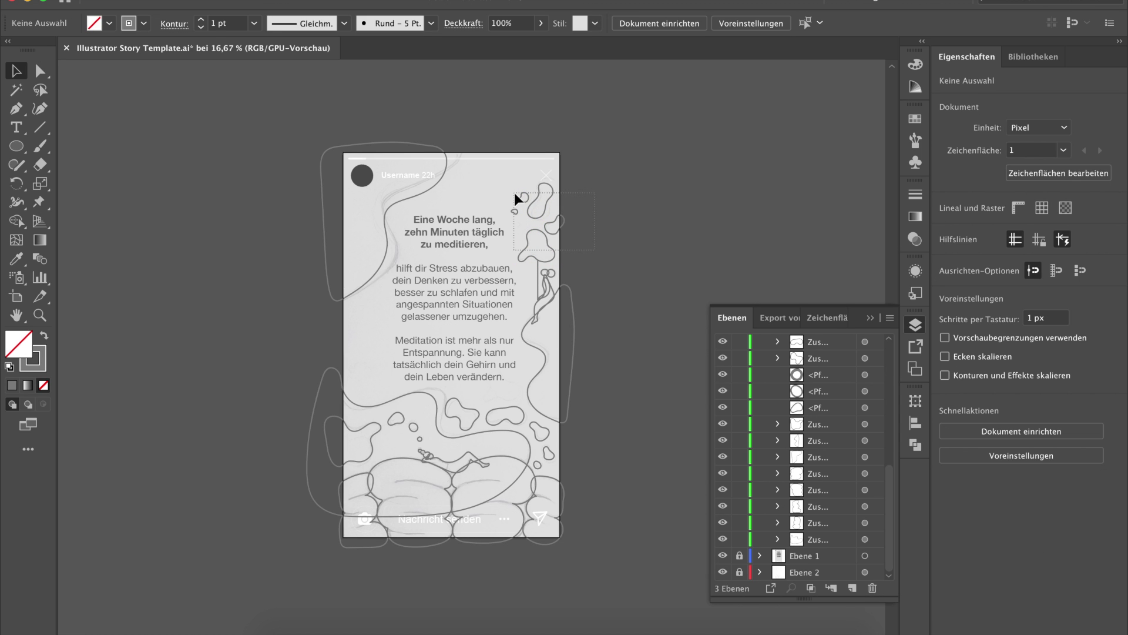
pyautogui.click(584, 241)
pyautogui.click(489, 411)
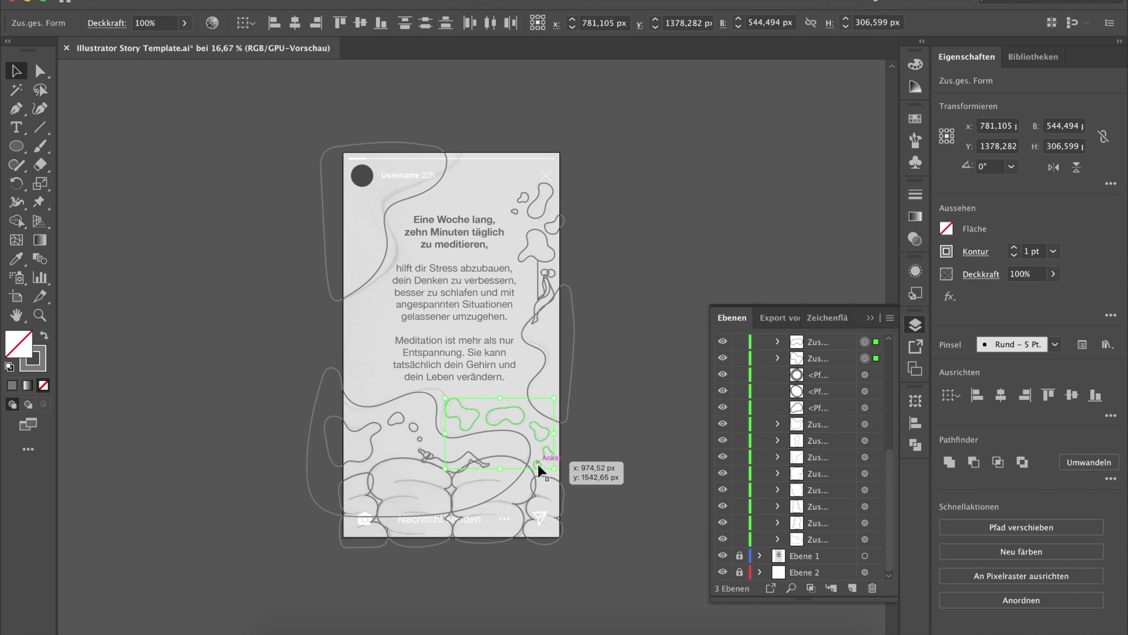
pyautogui.click(618, 400)
pyautogui.click(396, 422)
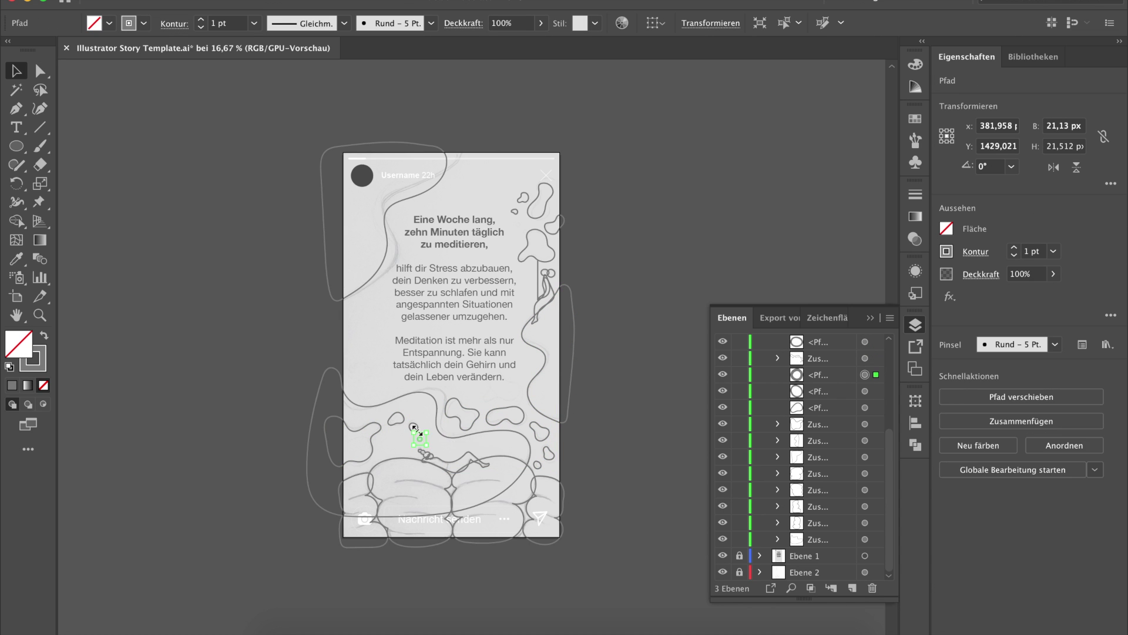
pyautogui.click(401, 424)
pyautogui.click(664, 345)
pyautogui.scroll(-2, 597, 408)
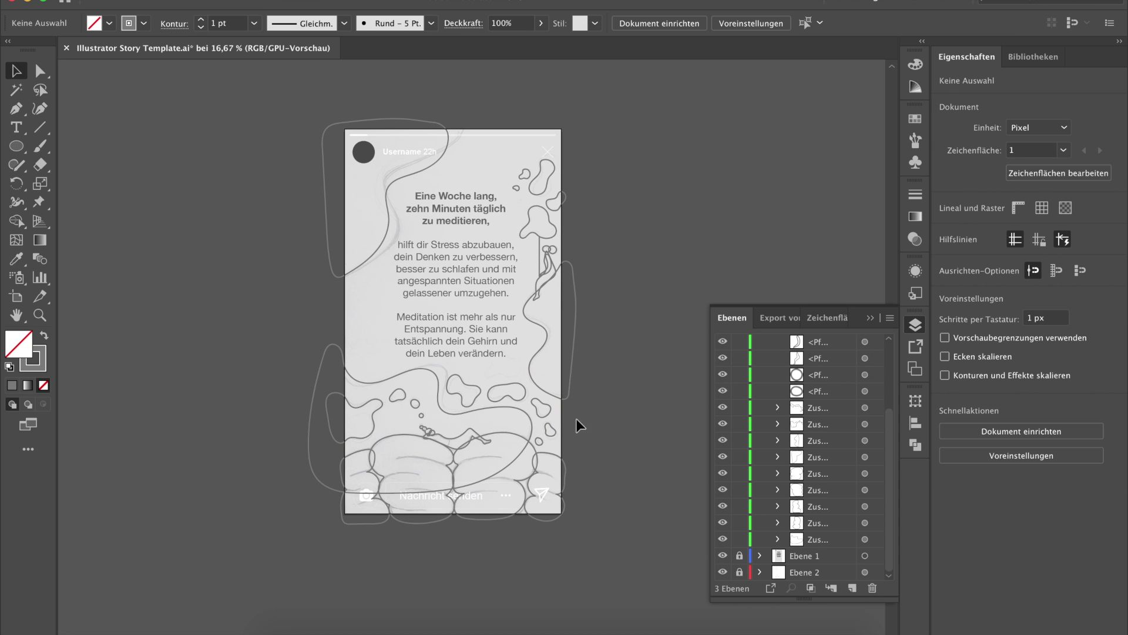
pyautogui.moveTo(521, 396); pyautogui.dragTo(558, 198)
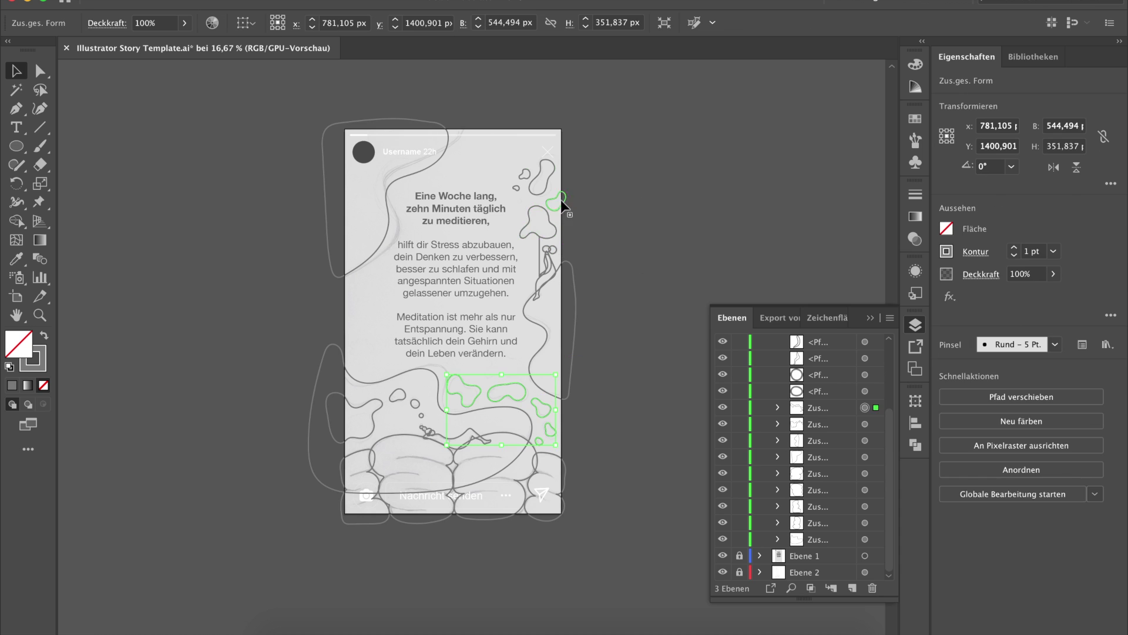
pyautogui.hotkey('ctrl', 'z')
pyautogui.press('F5')
# - In the Ebenen panel, expand the group and move its inner path above it
pyautogui.click(596, 257)
pyautogui.click(915, 324)
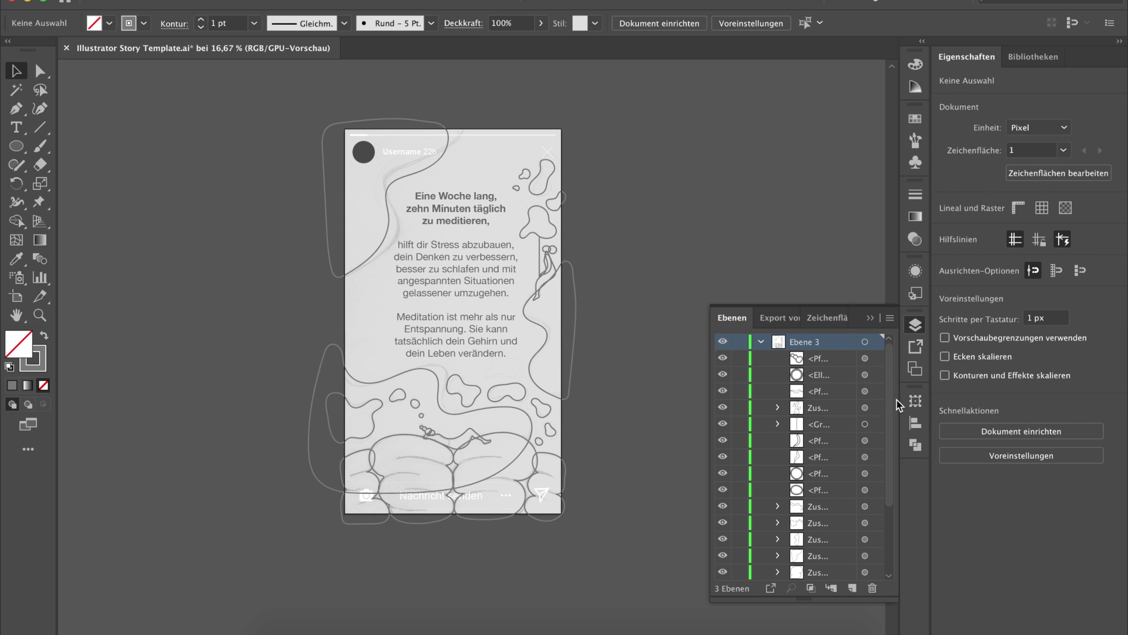
pyautogui.click(865, 391)
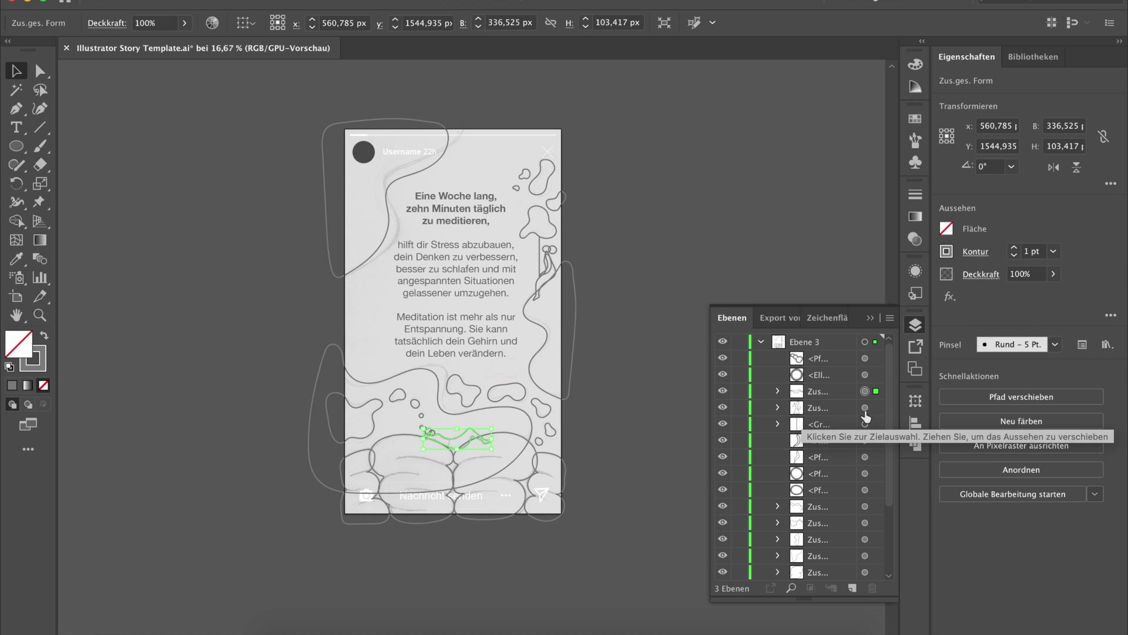
pyautogui.click(865, 424)
pyautogui.click(777, 423)
pyautogui.moveTo(834, 447); pyautogui.dragTo(814, 419)
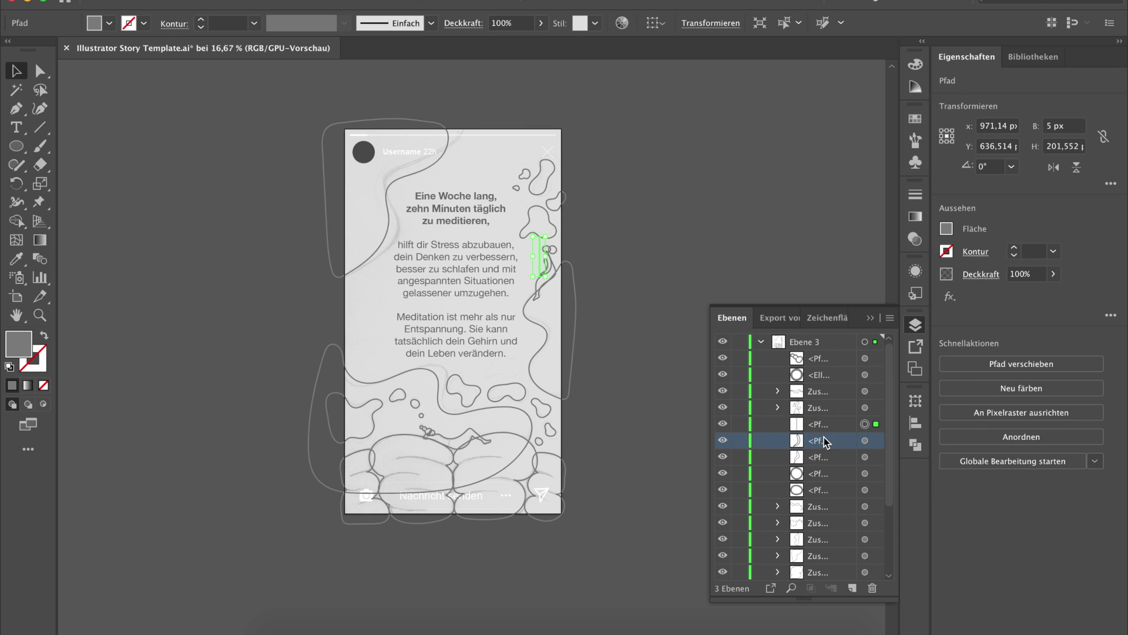
# - Review the compound shapes in the layer list and hide the Ebene 1 and Ebene 2 template layers
pyautogui.click(865, 440)
pyautogui.click(865, 473)
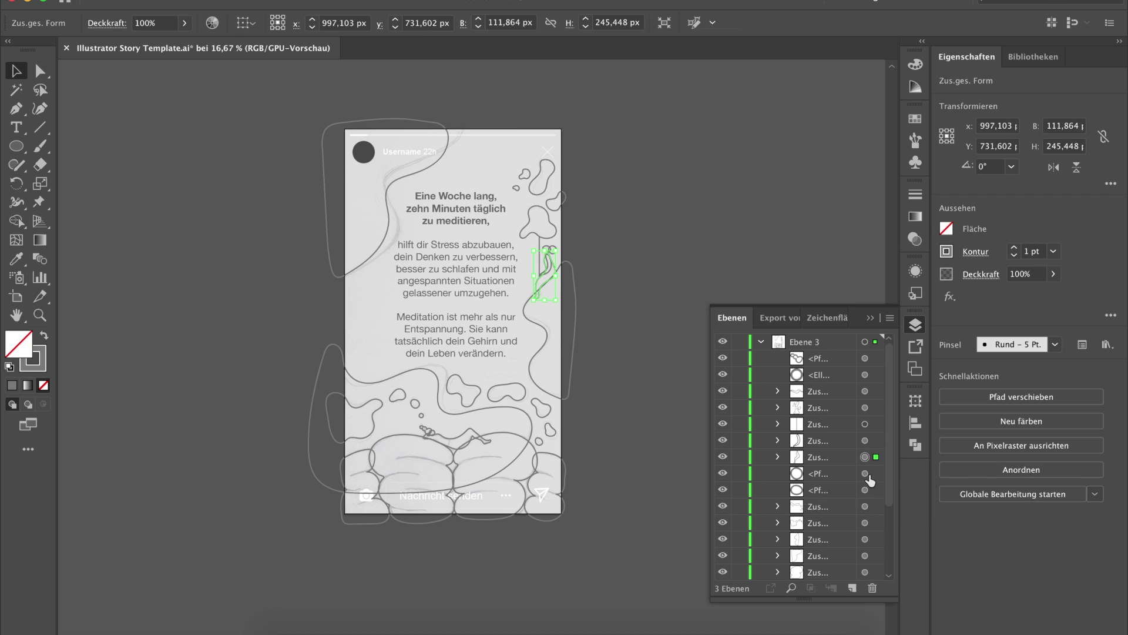
pyautogui.scroll(-2, 894, 508)
pyautogui.scroll(2, 894, 508)
pyautogui.click(865, 375)
pyautogui.click(865, 391)
pyautogui.scroll(-5, 890, 441)
pyautogui.moveTo(714, 556); pyautogui.dragTo(717, 573)
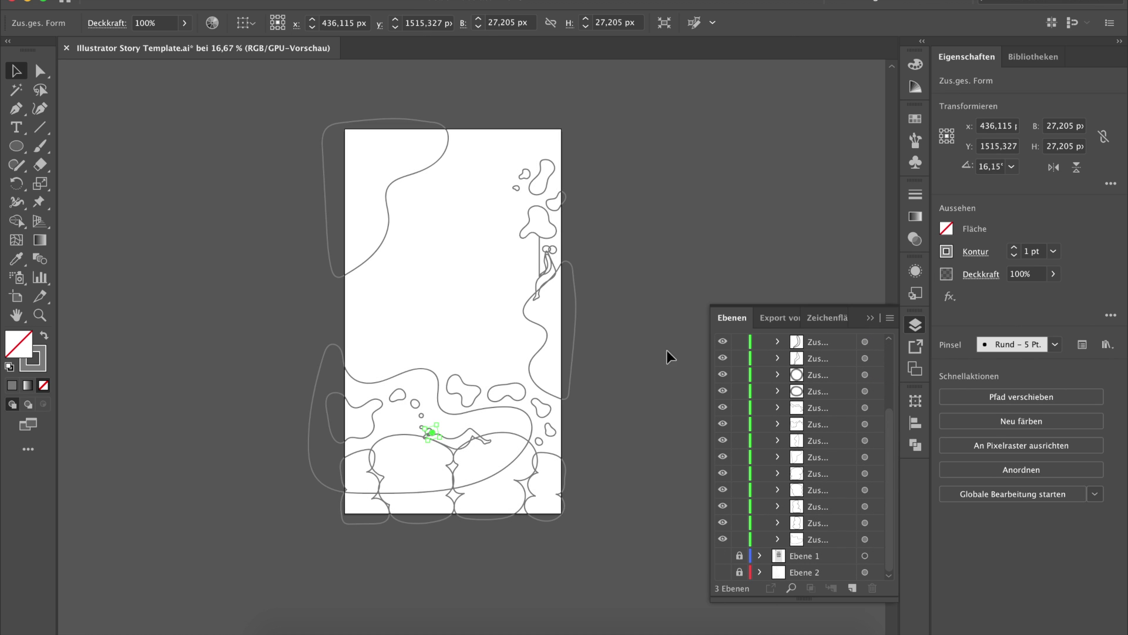
# - Select all artwork, fill it grey 848484 without stroke, and choose Datei > Speichern unter
pyautogui.hotkey('ctrl', 'a')
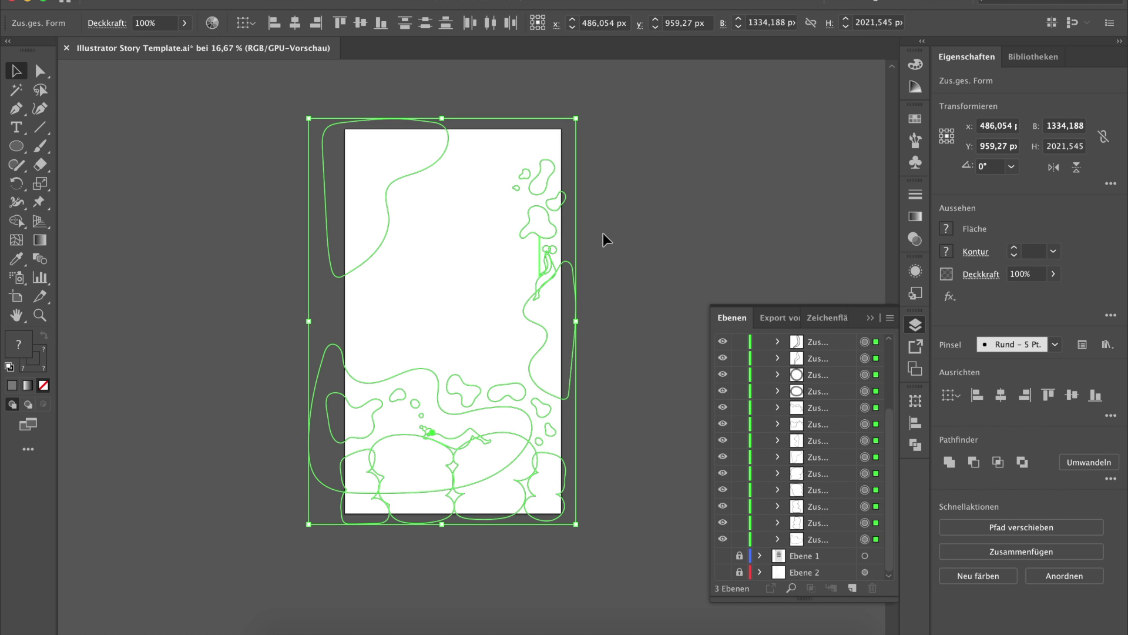
pyautogui.click(41, 386)
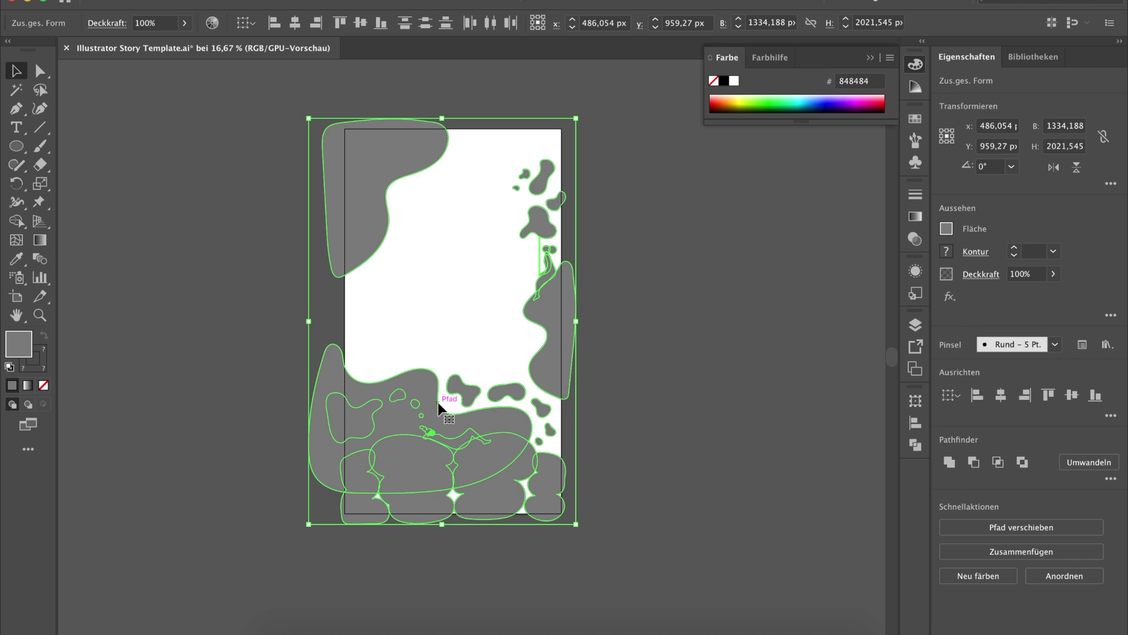
pyautogui.click(111, 1)
pyautogui.click(212, 134)
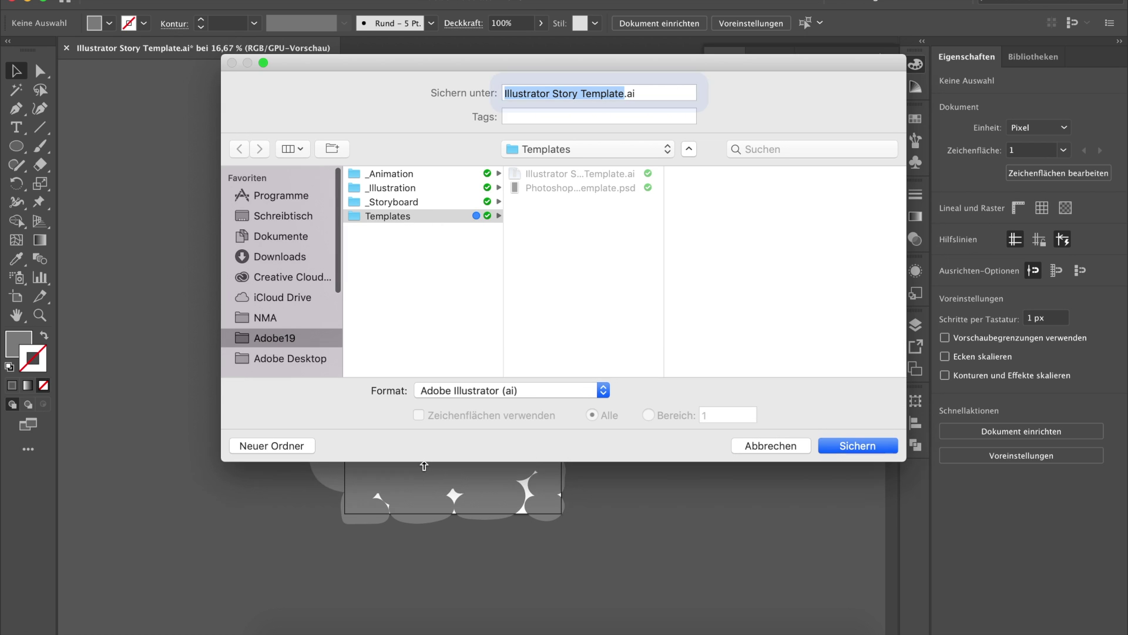
# - Save the file as '2 Gehirn' in the _Illustration folder
pyautogui.click(422, 187)
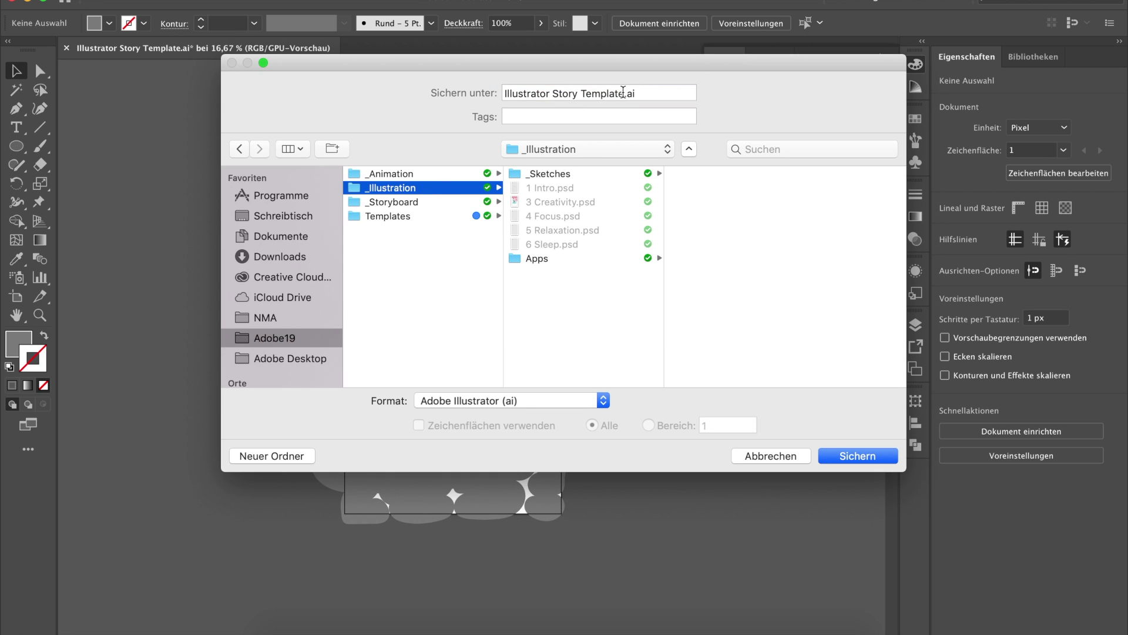
pyautogui.press('Tab')
pyautogui.write('2 Gehirn')
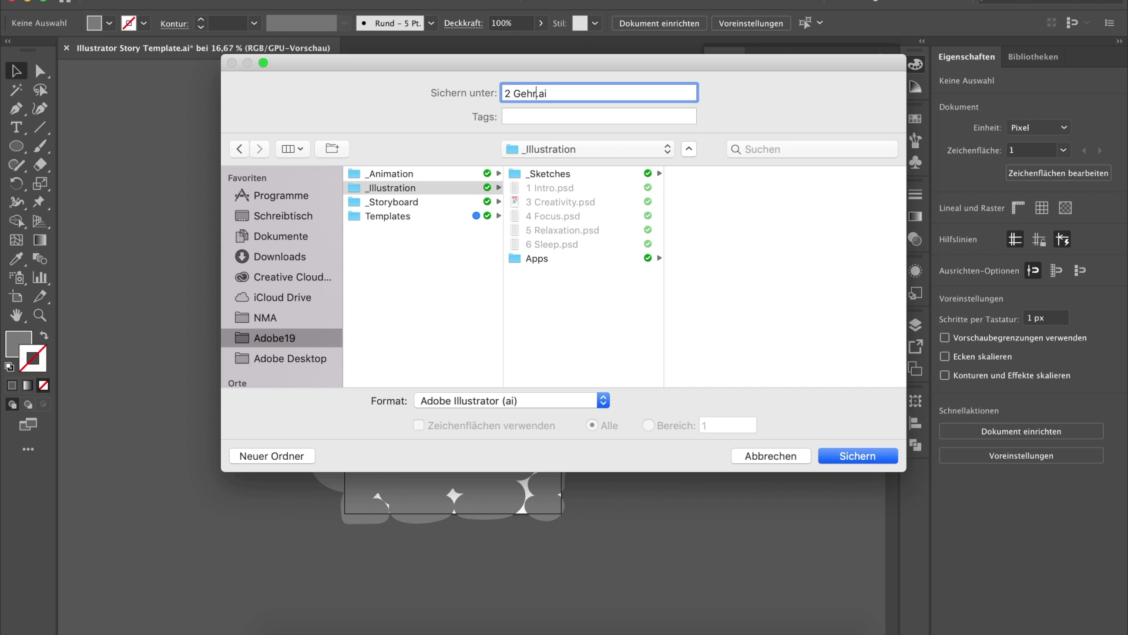
pyautogui.press('Return')
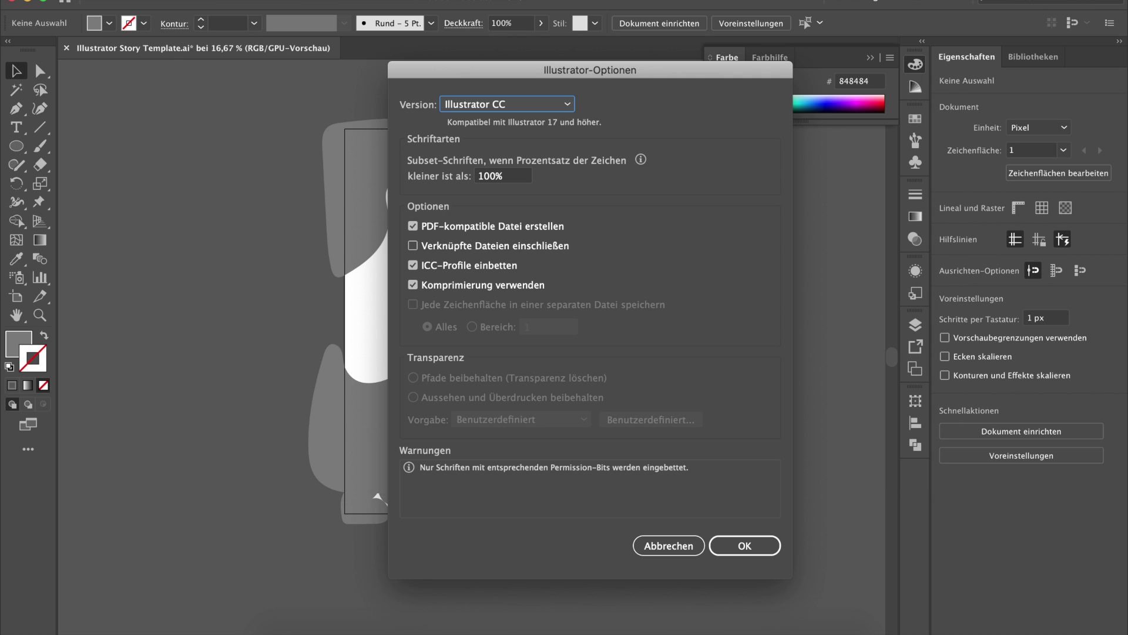